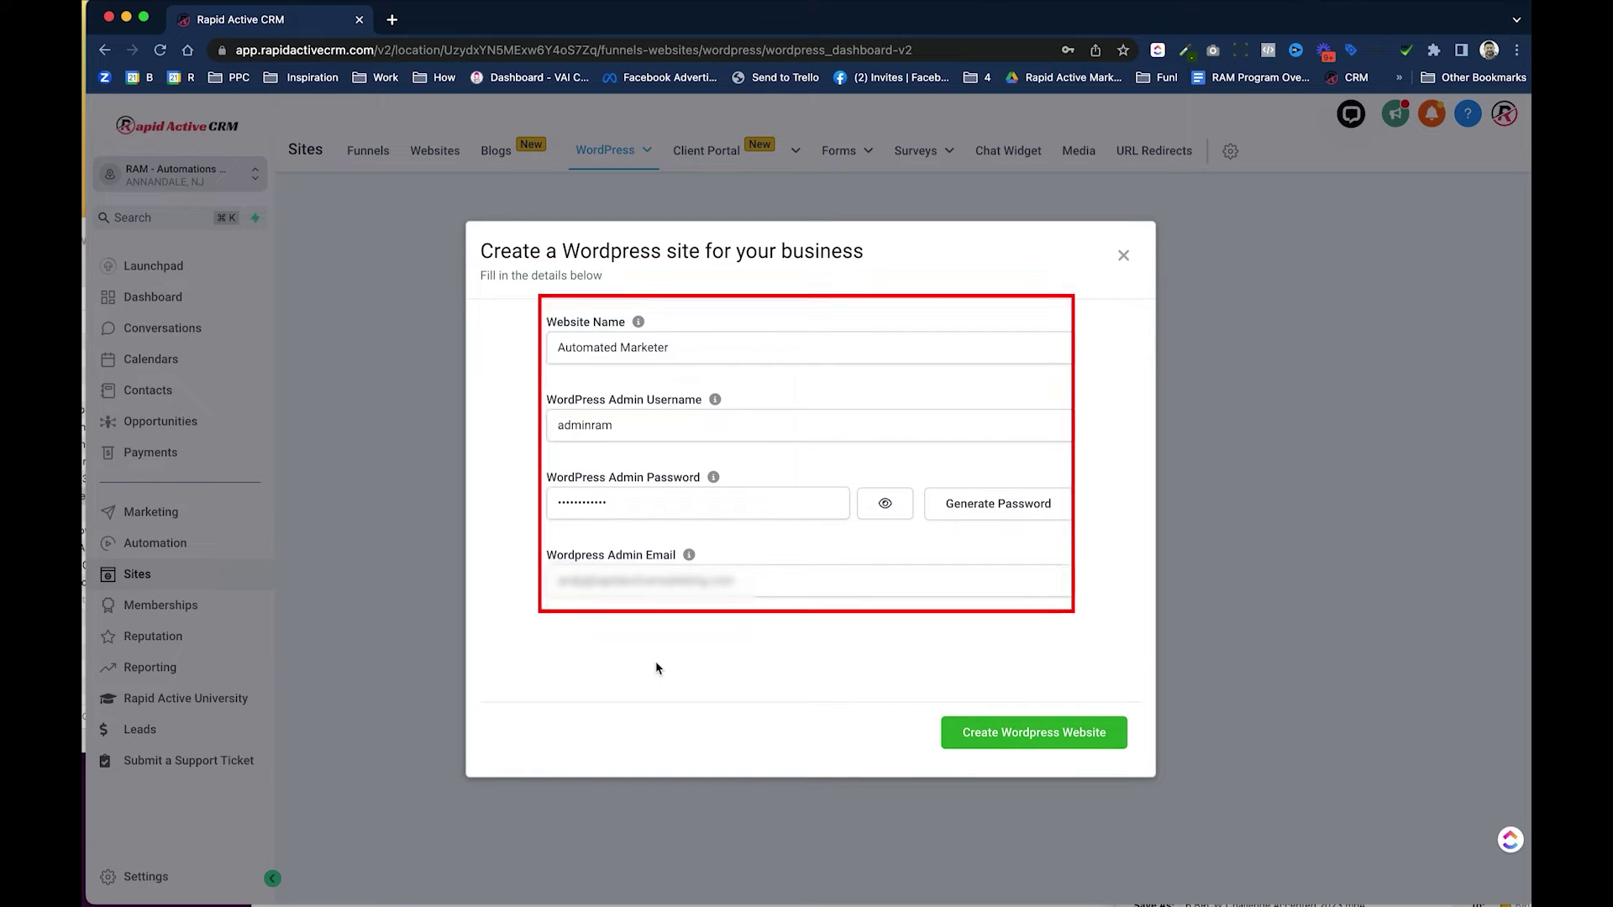
Create the Automated Marketer WordPress website, and review its import options and the All-in-One WP Migration plugin page.
{"action": "left_click", "coordinate": [995, 736]}
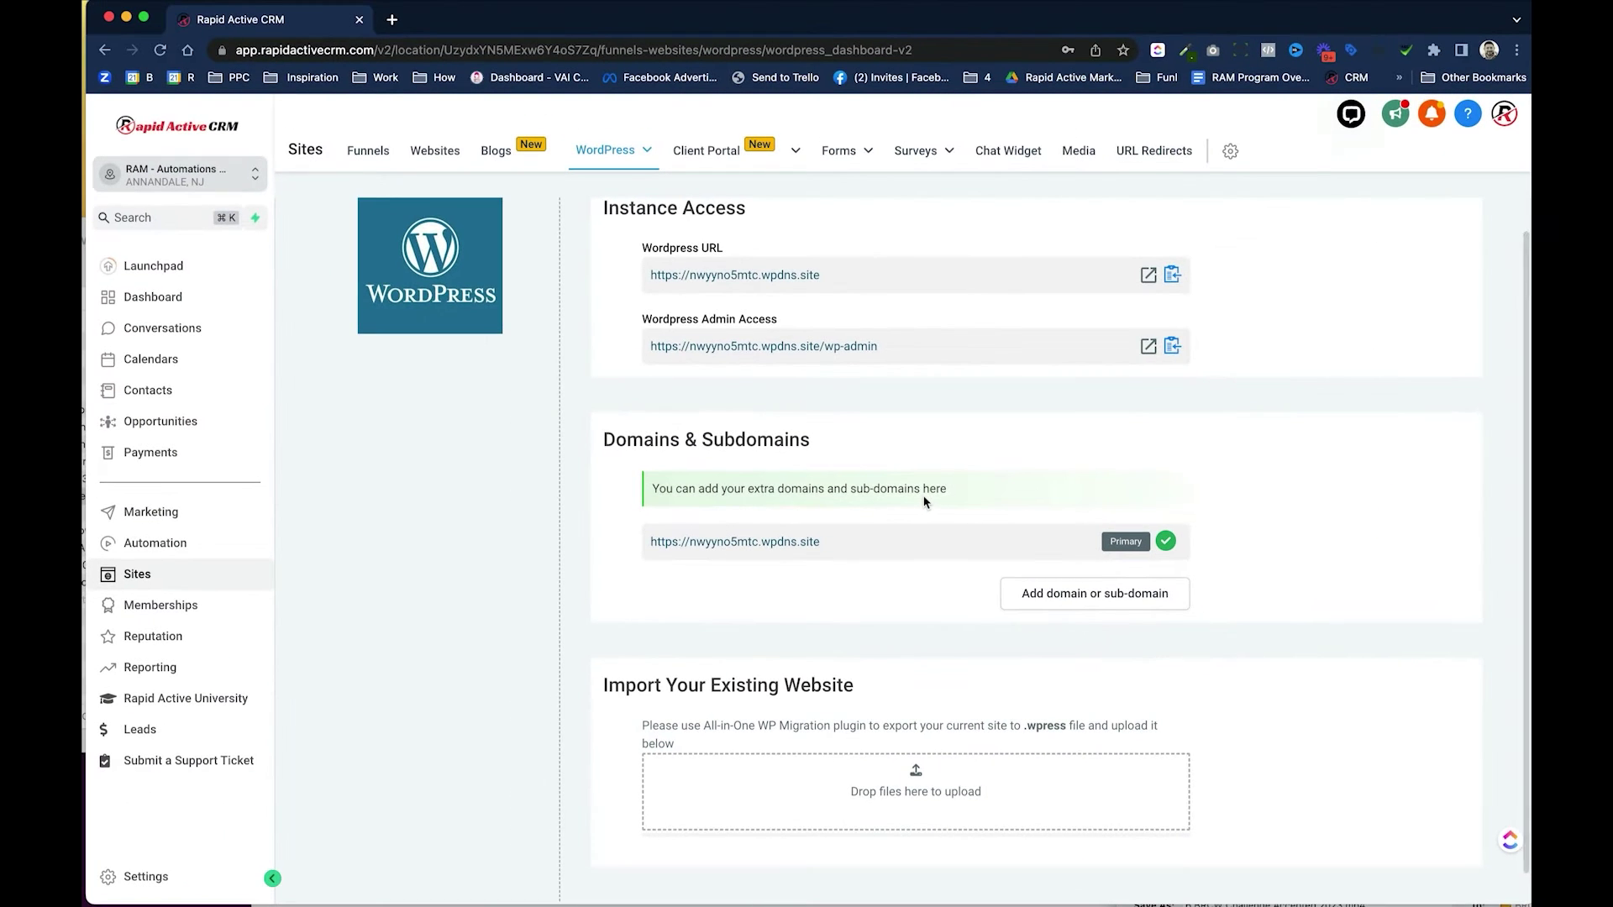
{"action": "scroll", "coordinate": [988, 505], "scroll_direction": "down", "scroll_amount": 2}
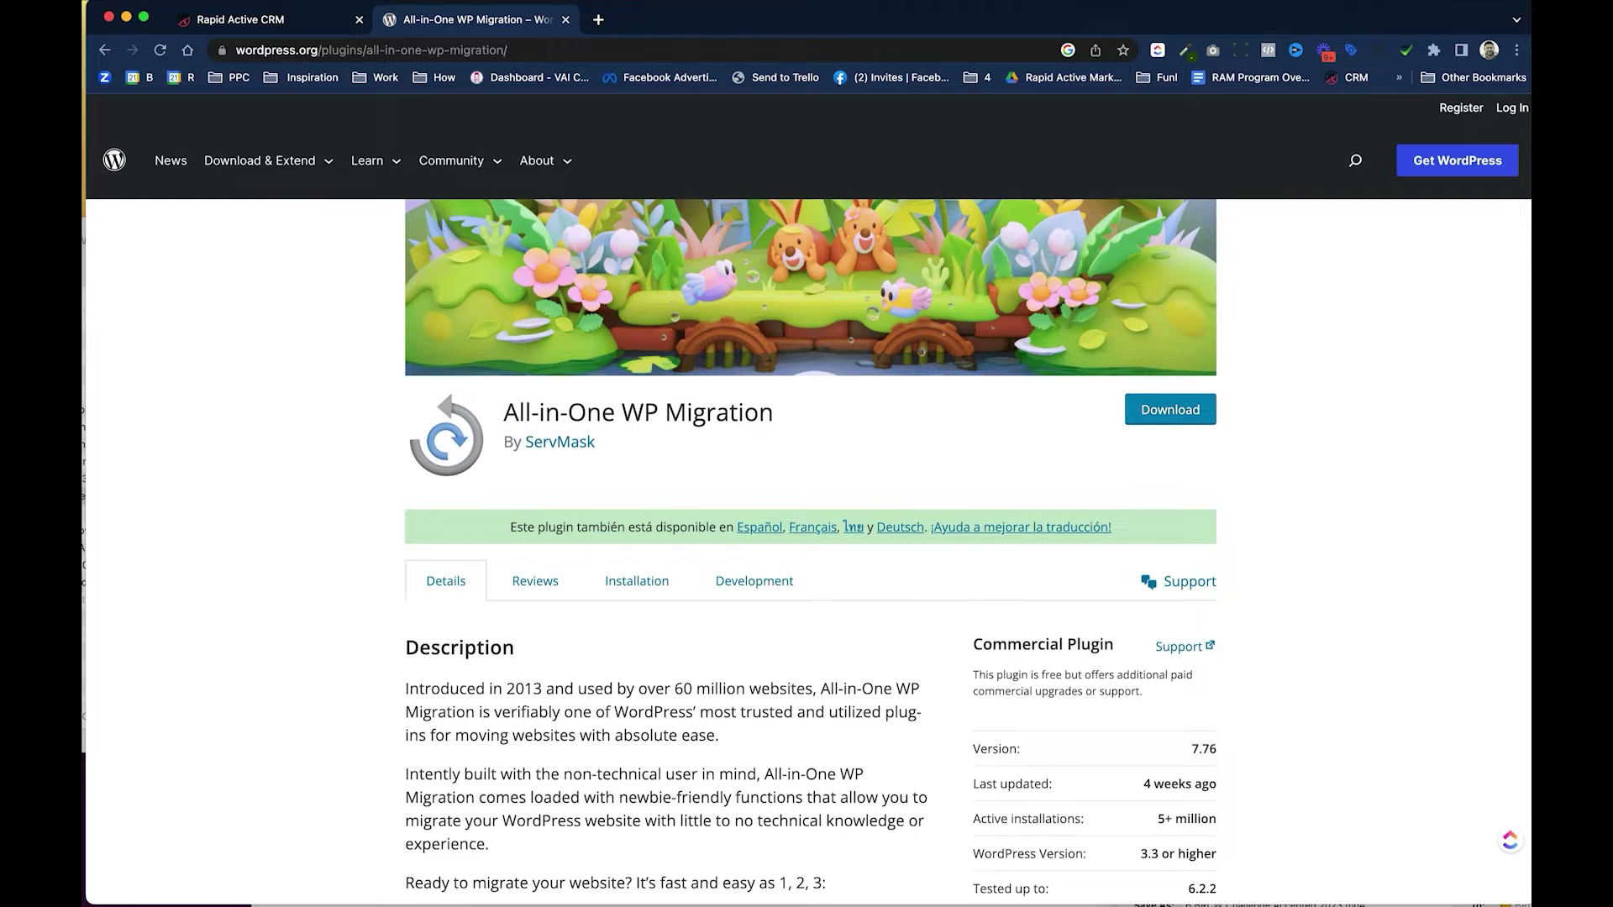
{"action": "key", "text": "super+w"}
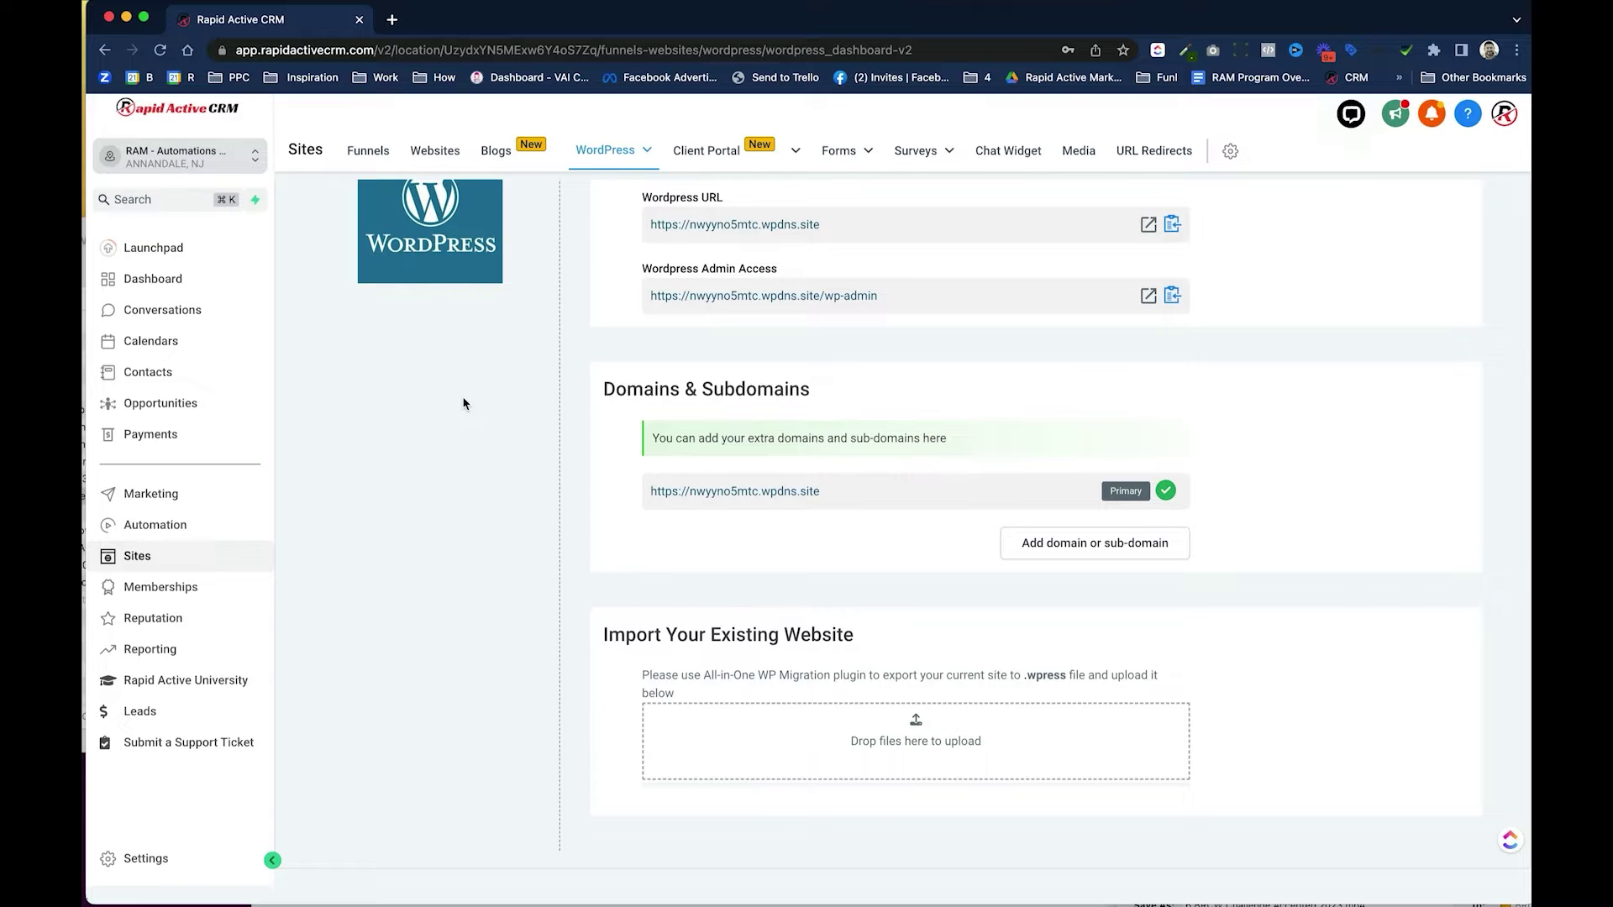
Review the new site's WordPress users, the Akismet Anti-Spam status options and the installed themes in the CRM.
{"action": "left_click", "coordinate": [625, 161]}
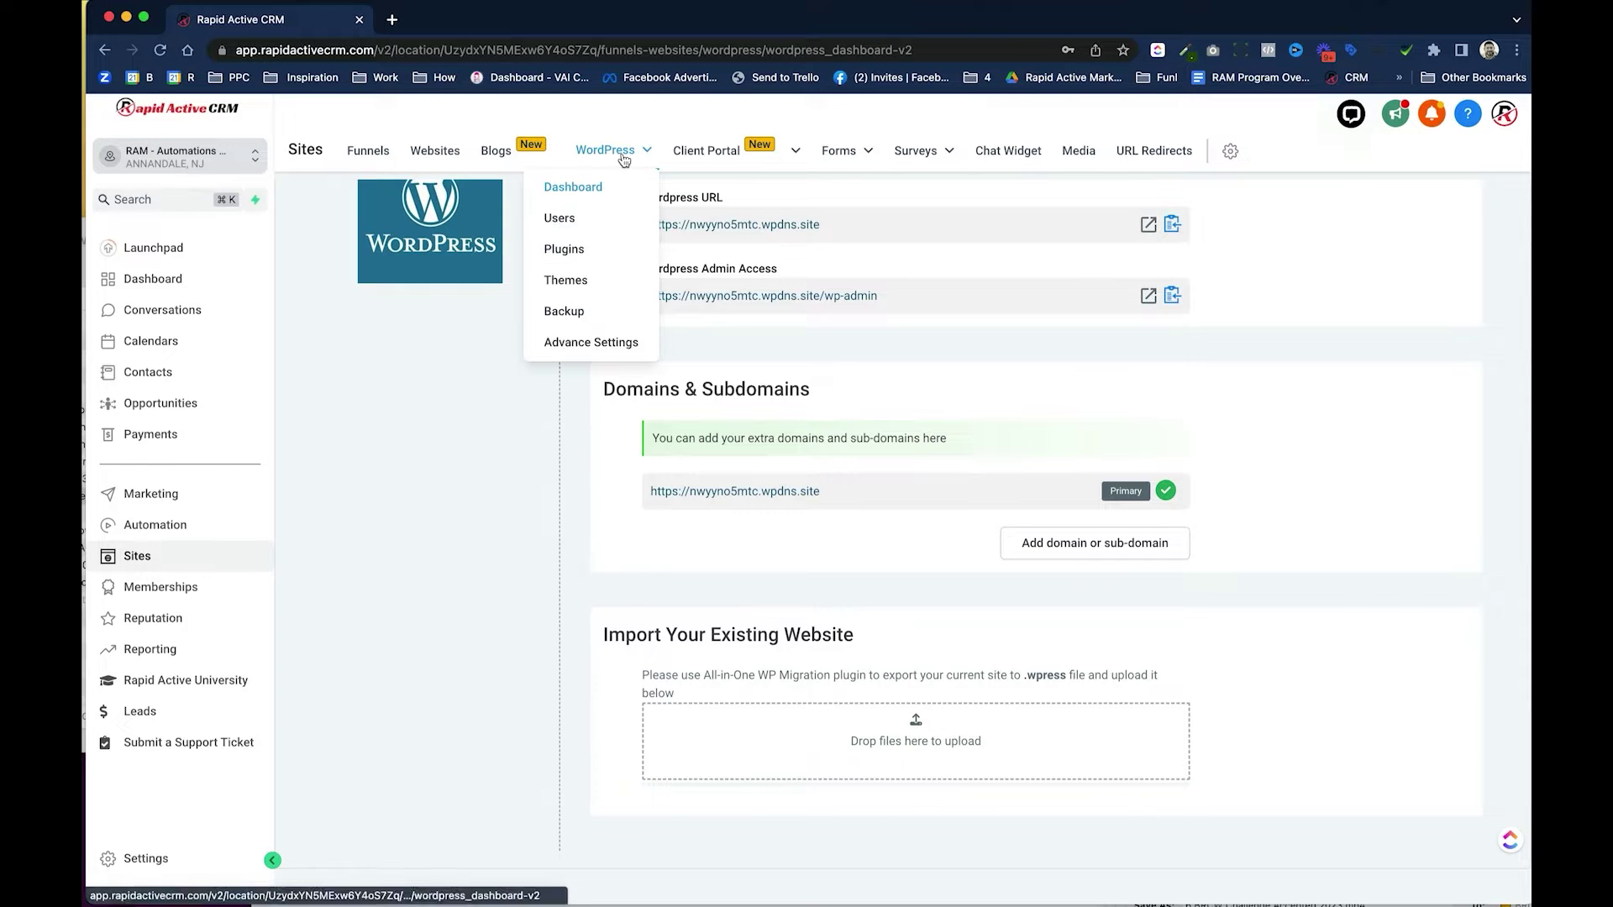
{"action": "left_click", "coordinate": [578, 227]}
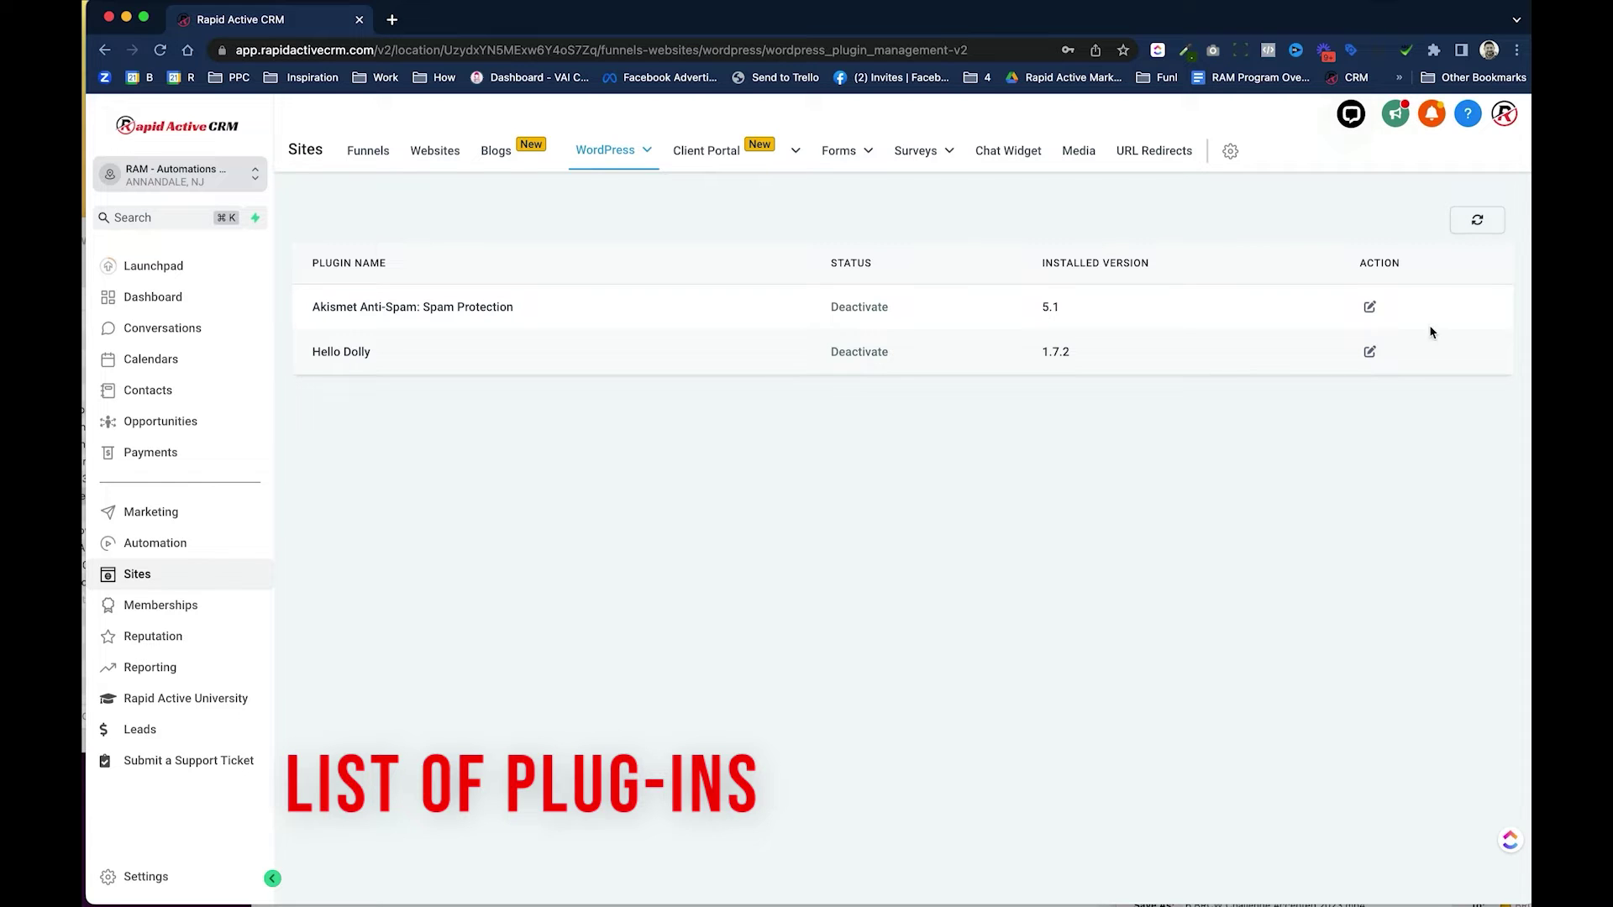
{"action": "left_click", "coordinate": [1371, 309]}
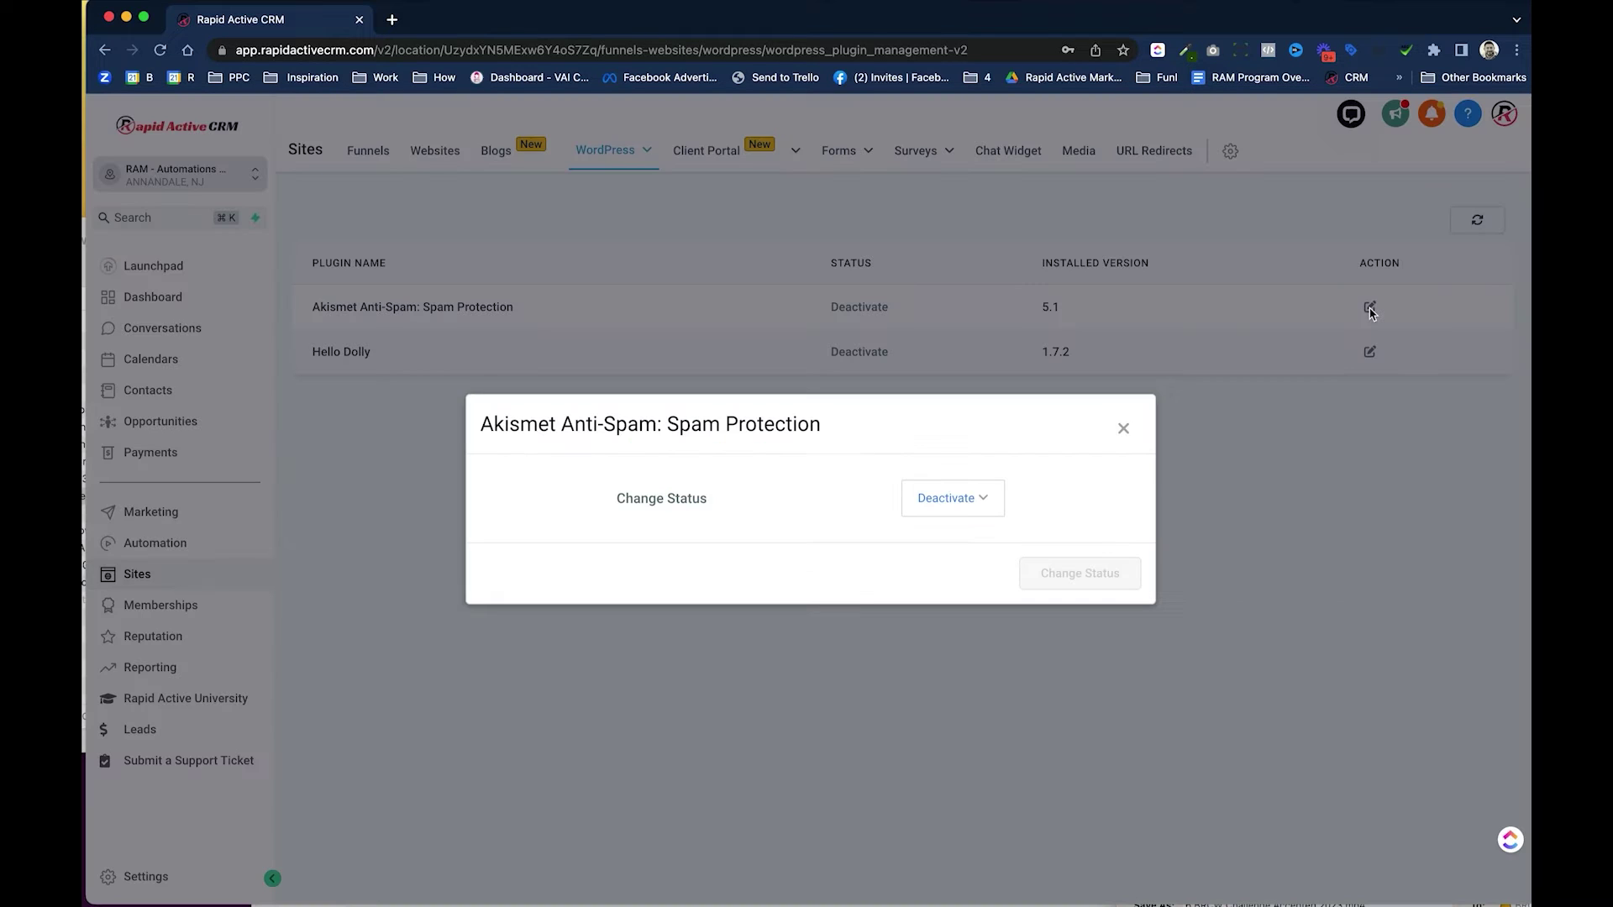
{"action": "left_click", "coordinate": [980, 502]}
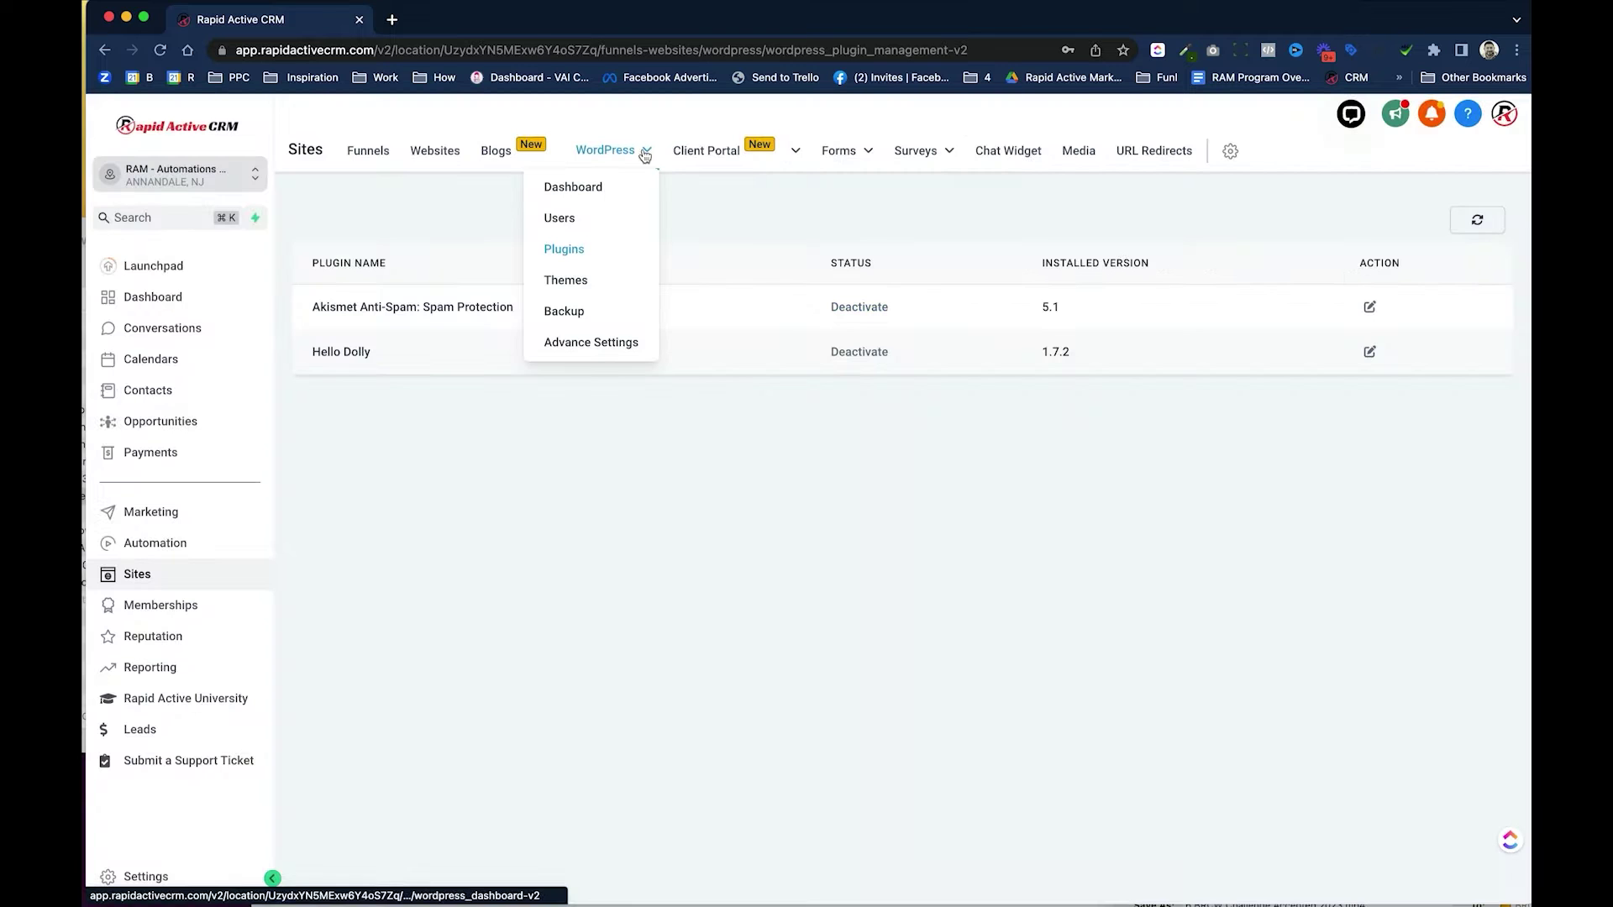
{"action": "left_click", "coordinate": [589, 280]}
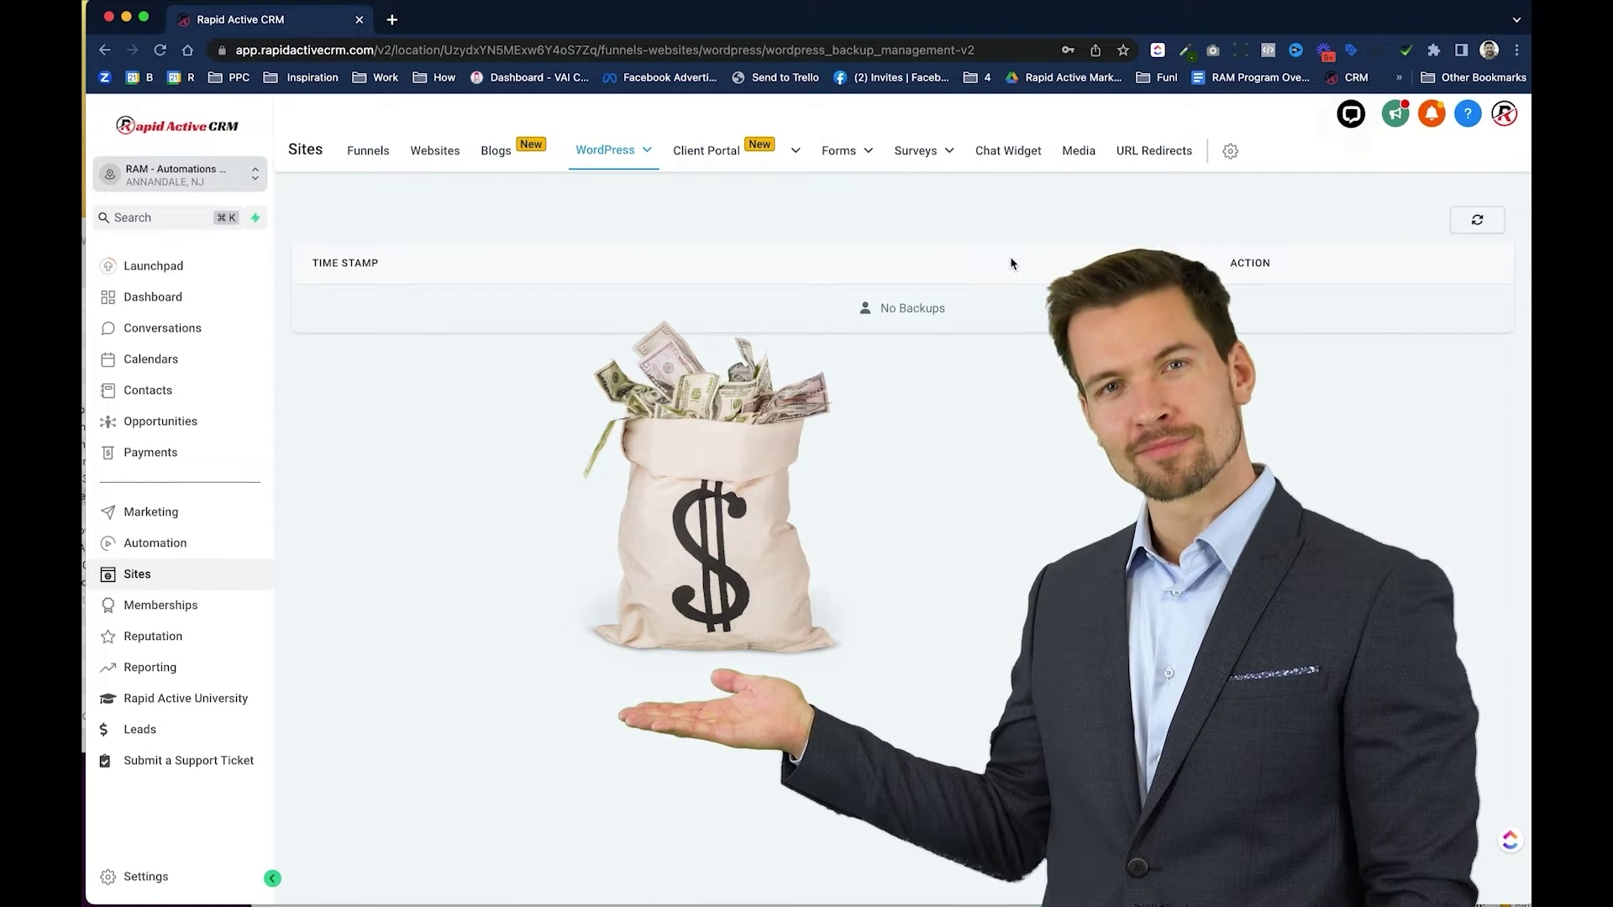
Examine the FTP access, Manage Caching and Delete Wordpress sections in the site's WordPress advance settings.
{"action": "left_click", "coordinate": [607, 150]}
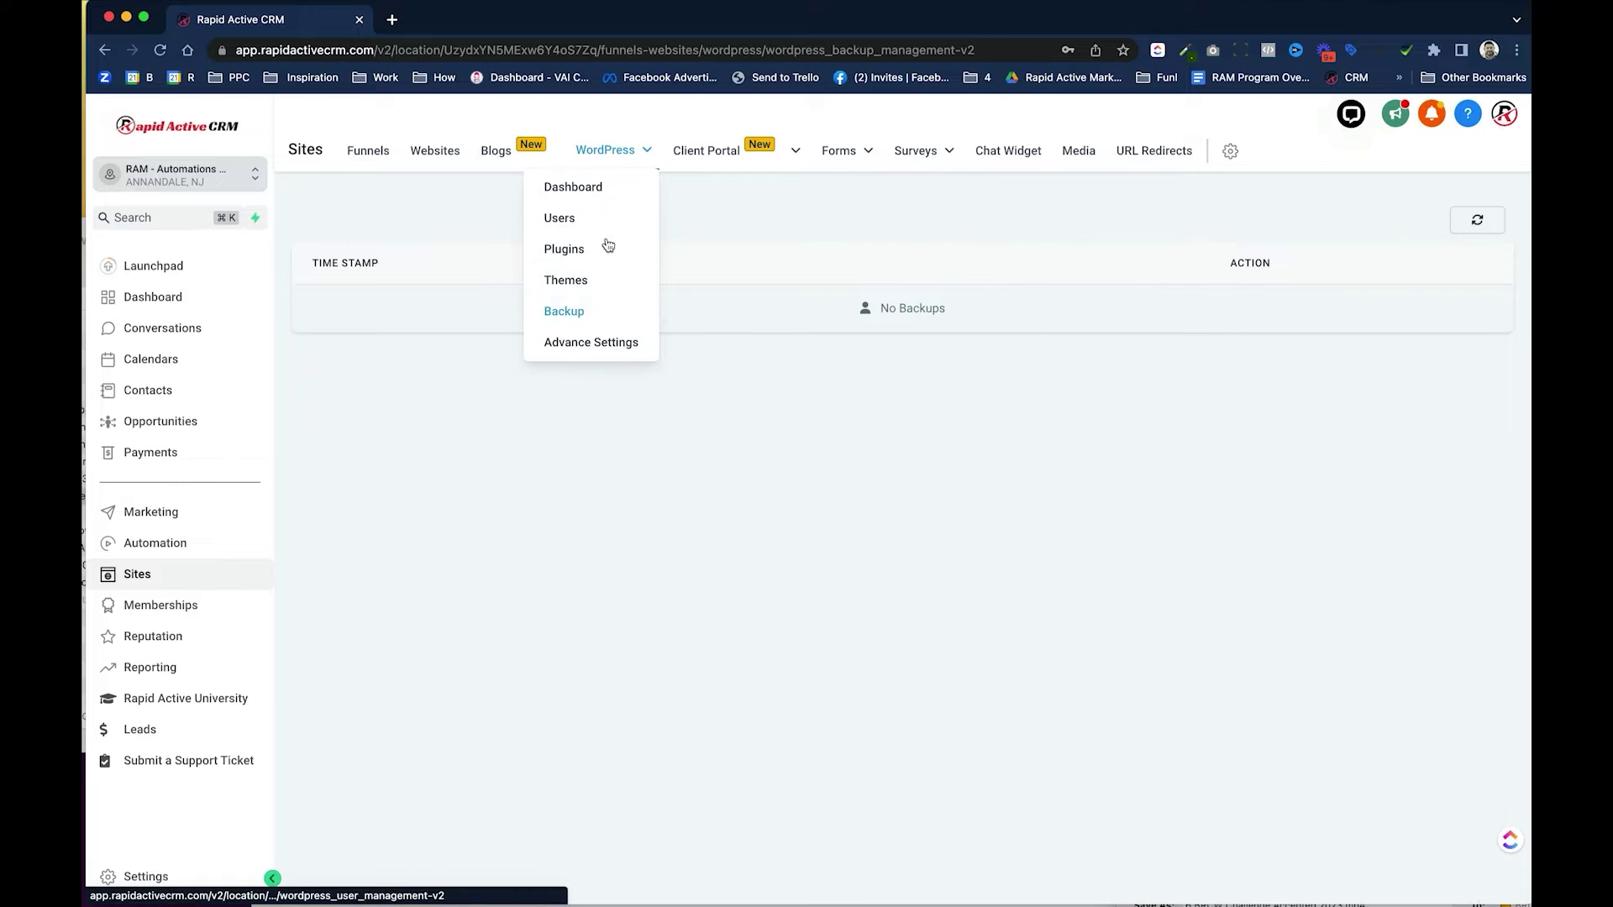
{"action": "left_click", "coordinate": [605, 343]}
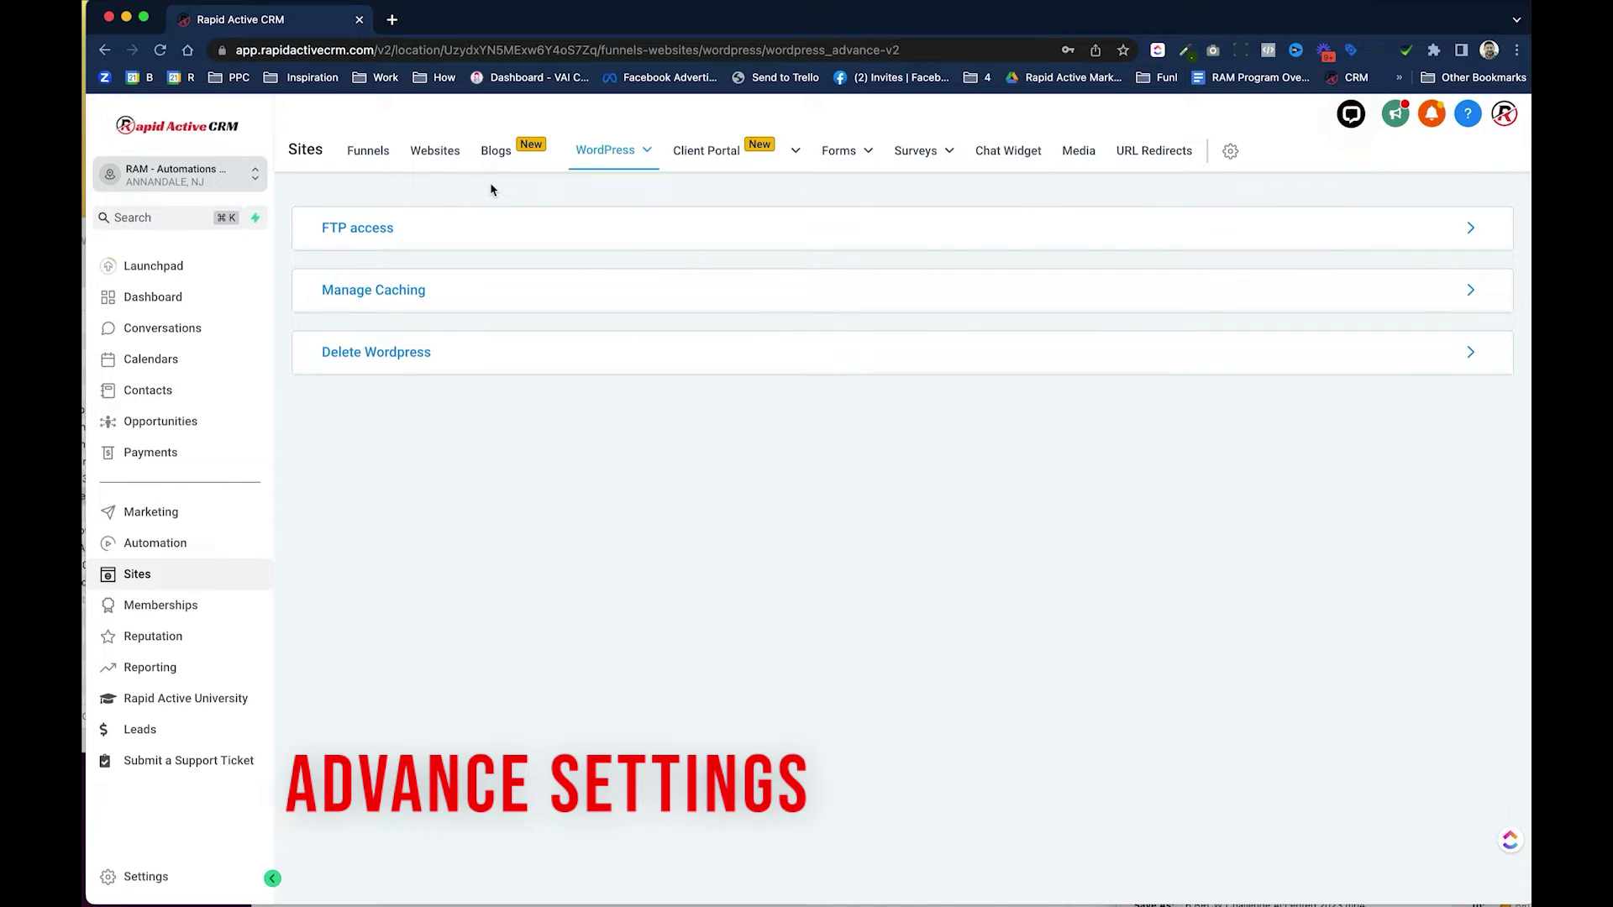
{"action": "left_click", "coordinate": [373, 231]}
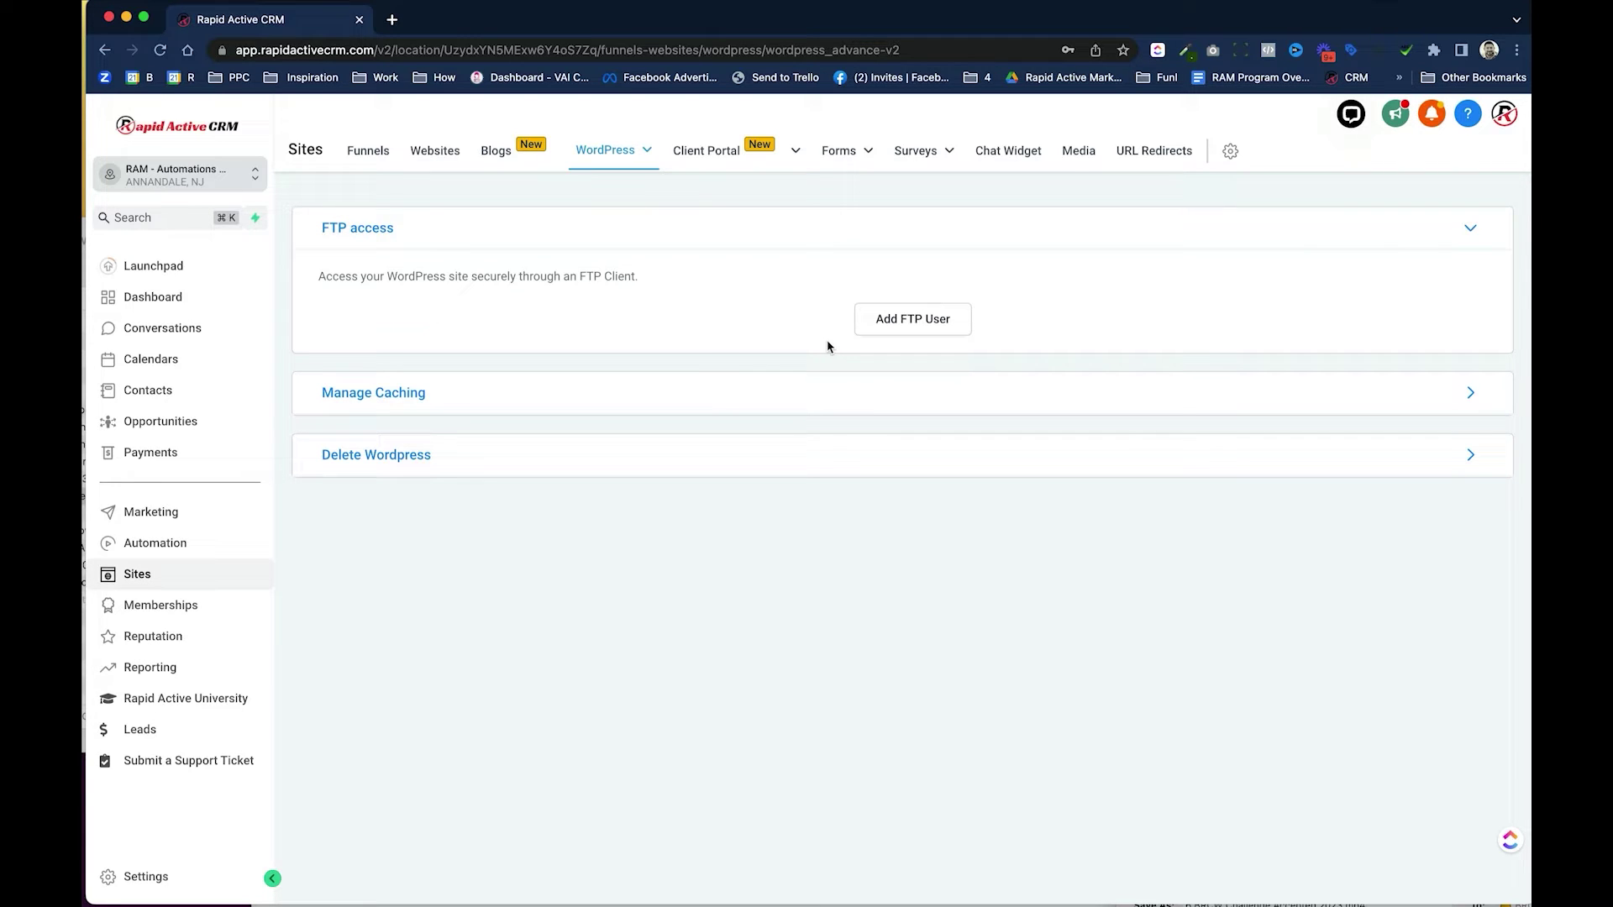
{"action": "left_click", "coordinate": [387, 394]}
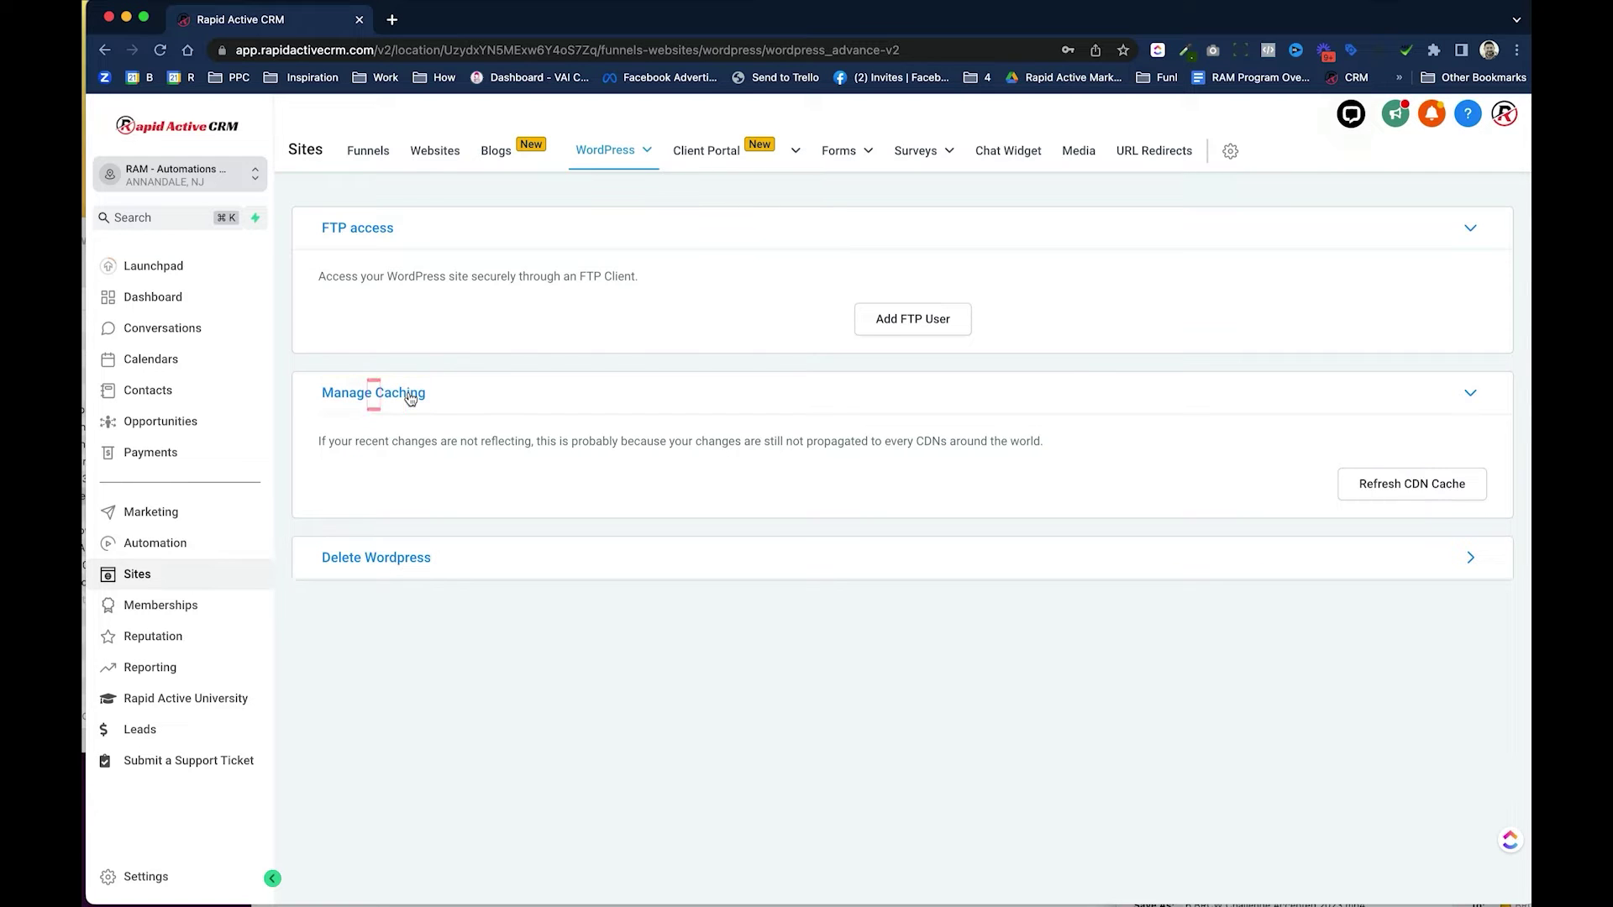
{"action": "left_click", "coordinate": [421, 558]}
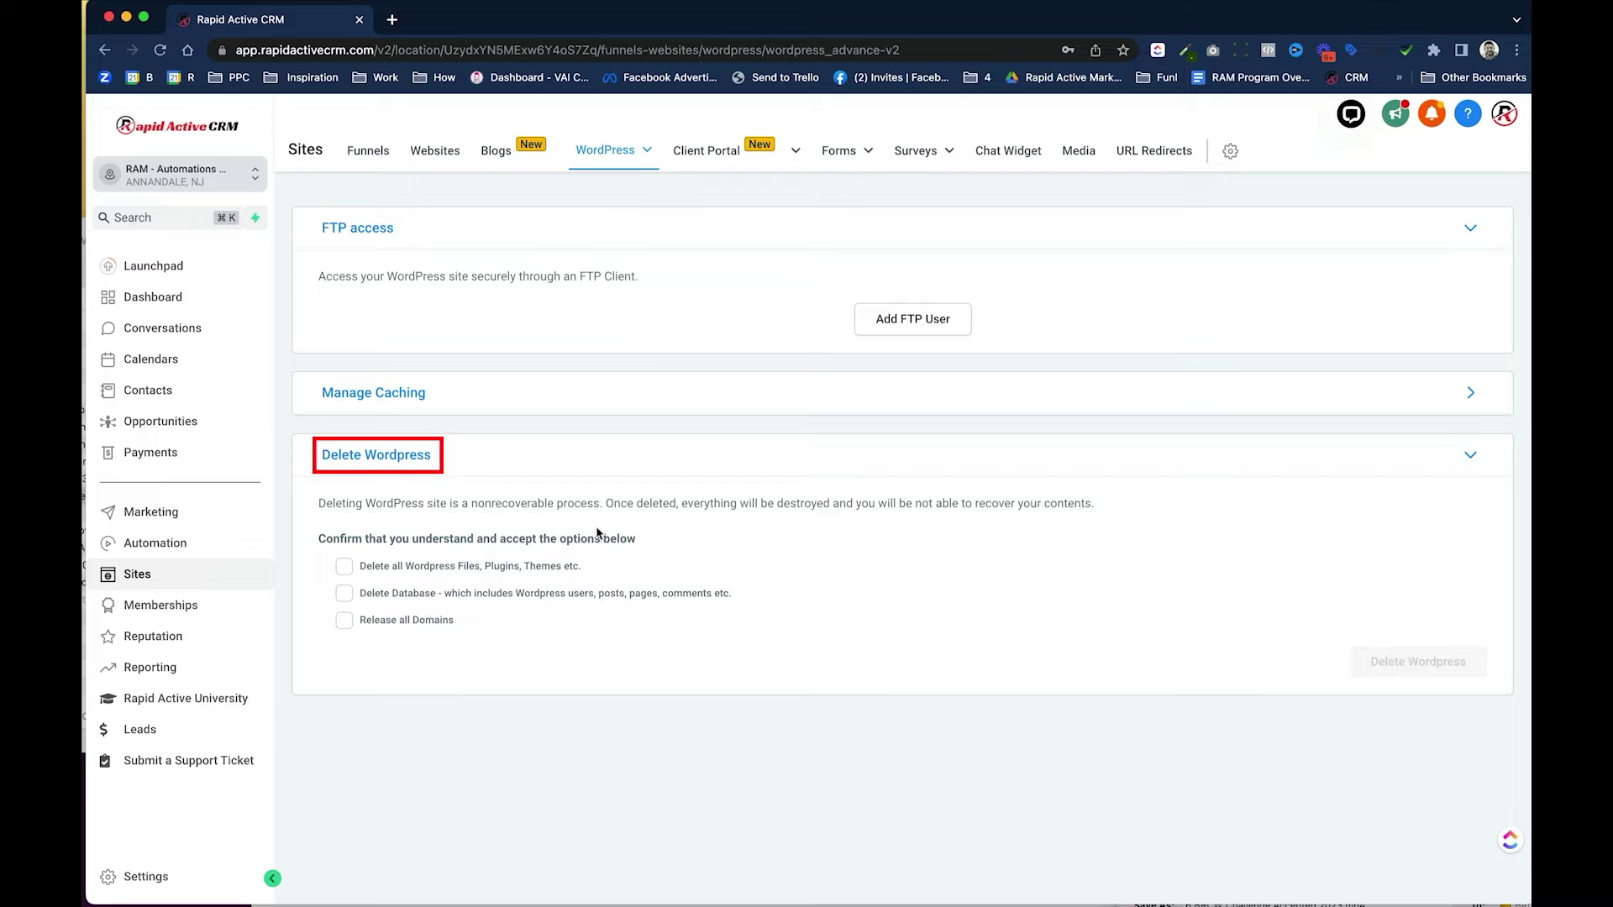
Return to the WordPress dashboard in the CRM and view the live site at its Wordpress URL.
{"action": "mouse_move", "coordinate": [626, 154]}
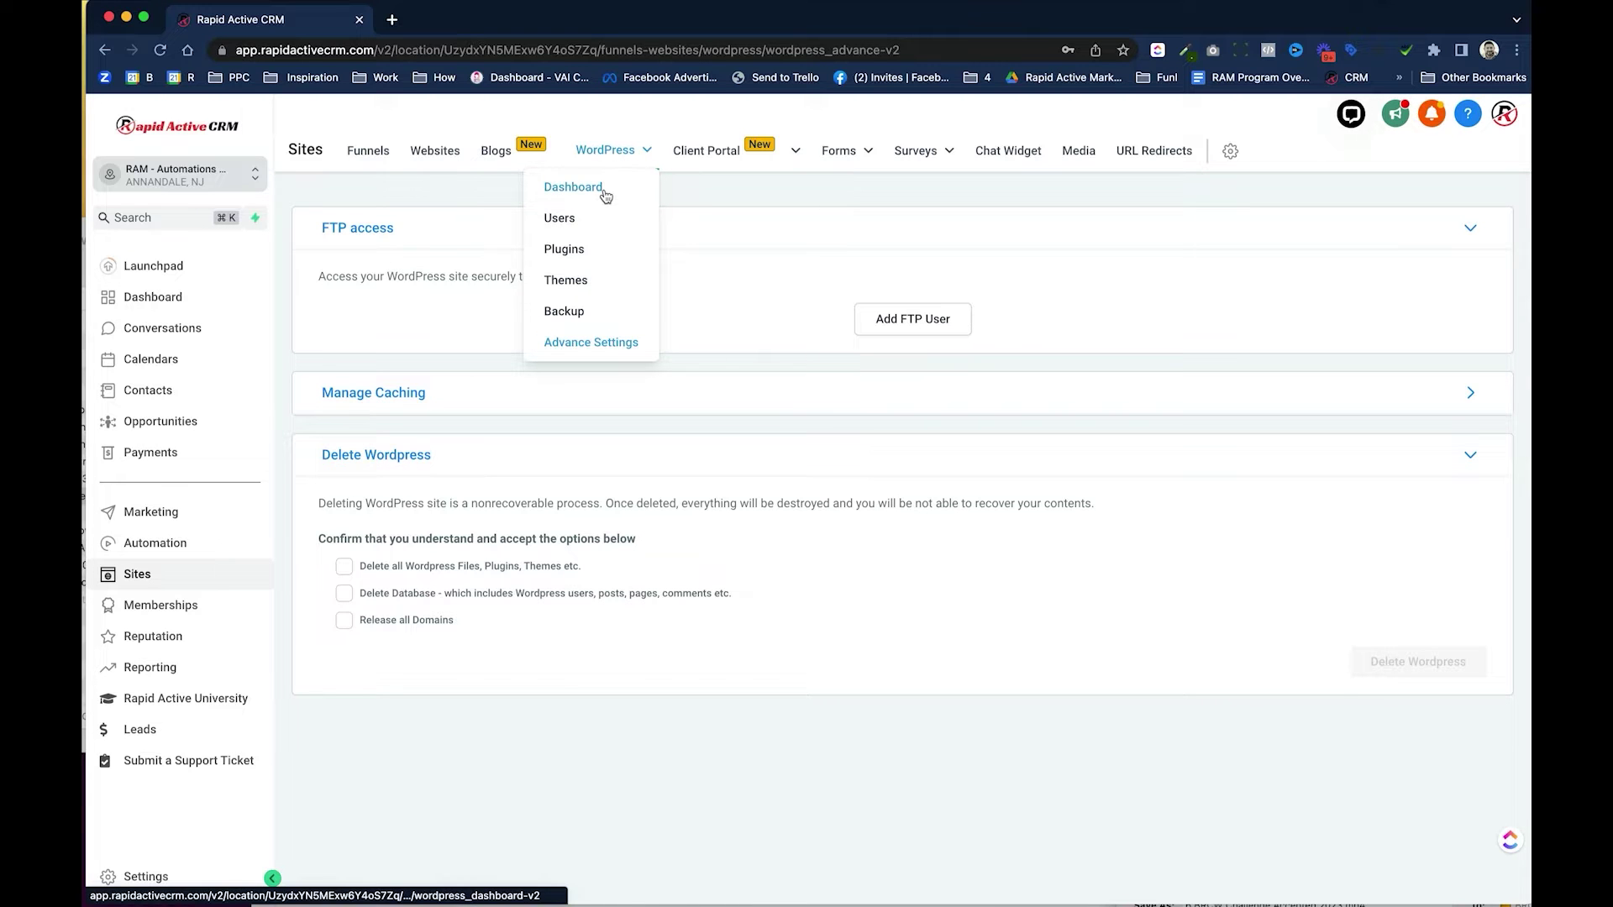
{"action": "left_click", "coordinate": [561, 186]}
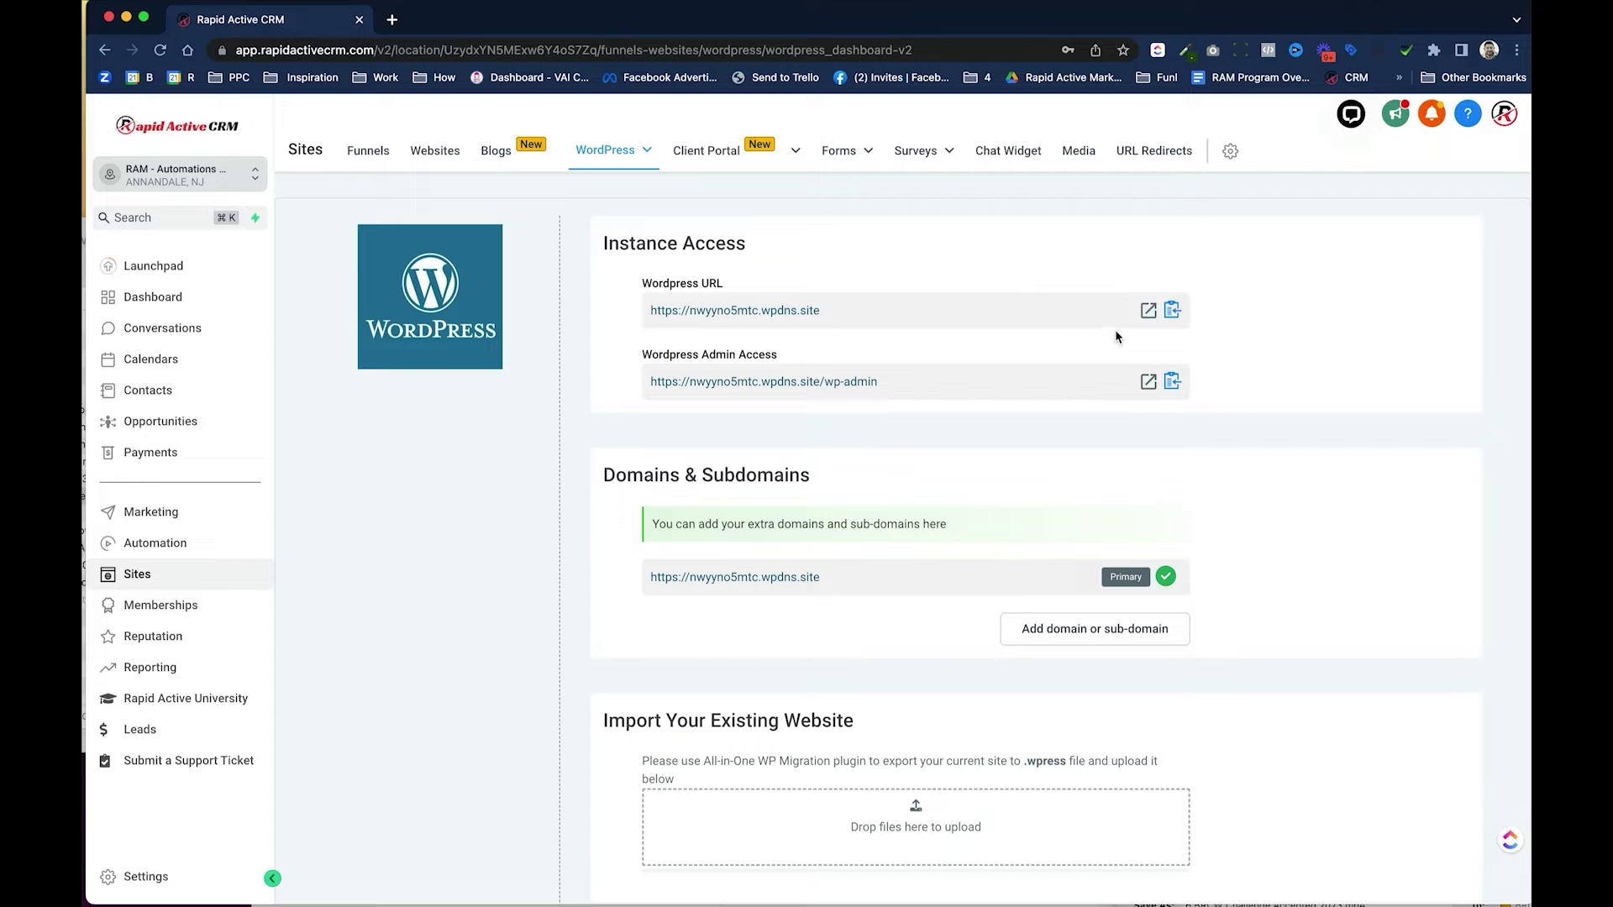
{"action": "left_click", "coordinate": [1148, 311]}
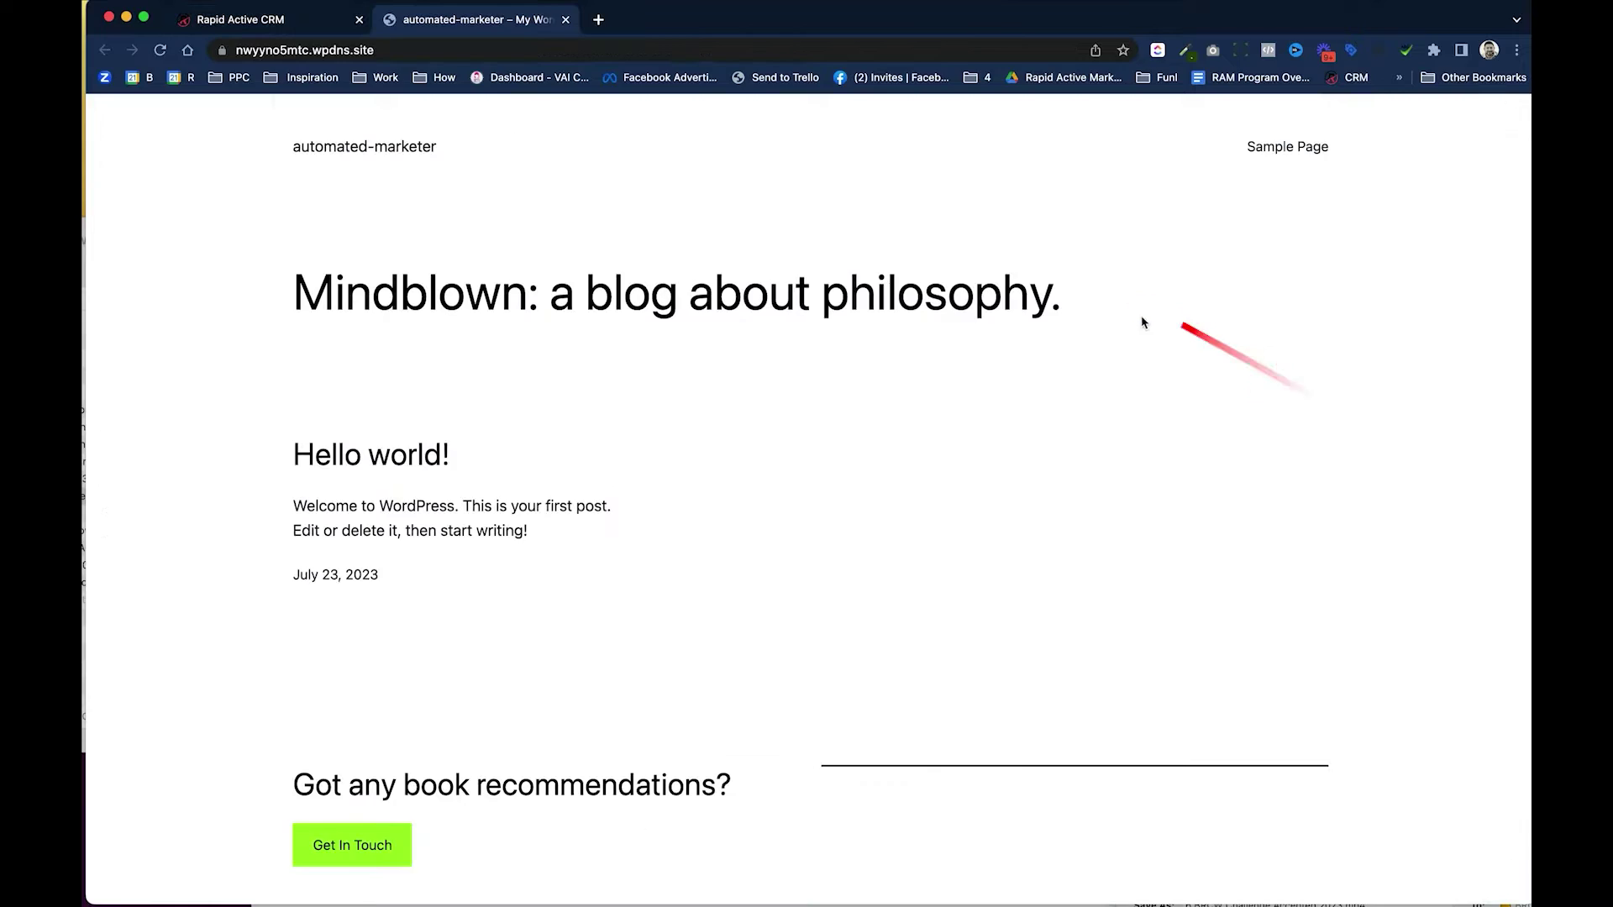
{"action": "scroll", "coordinate": [1117, 376], "scroll_direction": "down", "scroll_amount": 2}
{"action": "scroll", "coordinate": [1117, 375], "scroll_direction": "down", "scroll_amount": 2}
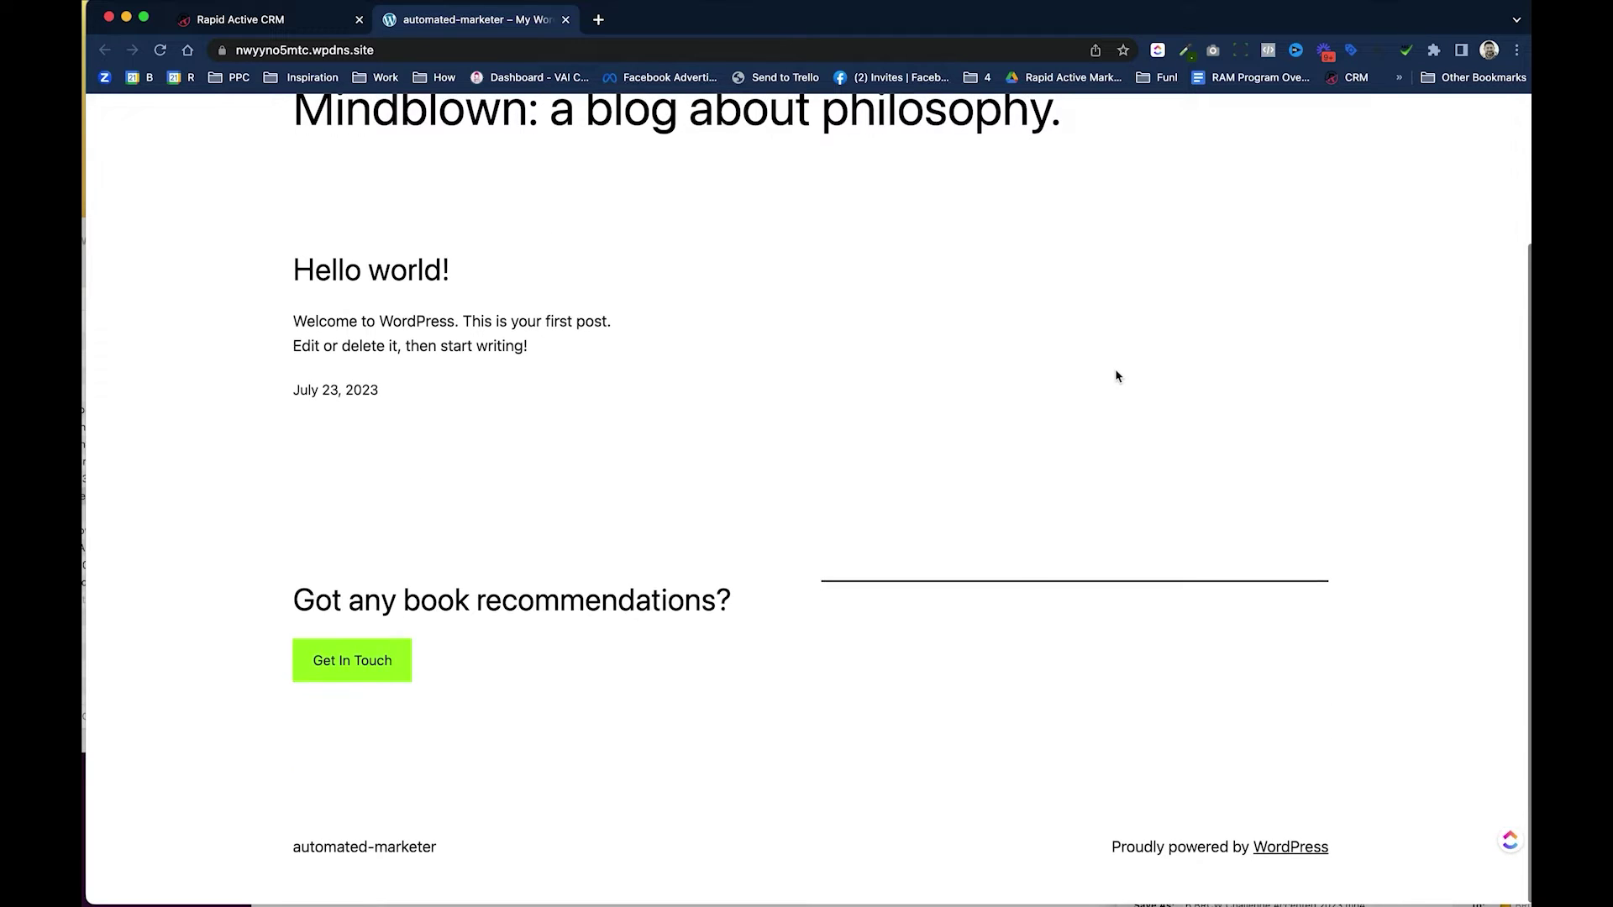
{"action": "scroll", "coordinate": [1116, 371], "scroll_direction": "up", "scroll_amount": 4}
Open the site's WordPress admin area from the CRM dashboard and save its admin login in the browser.
{"action": "left_click", "coordinate": [302, 20]}
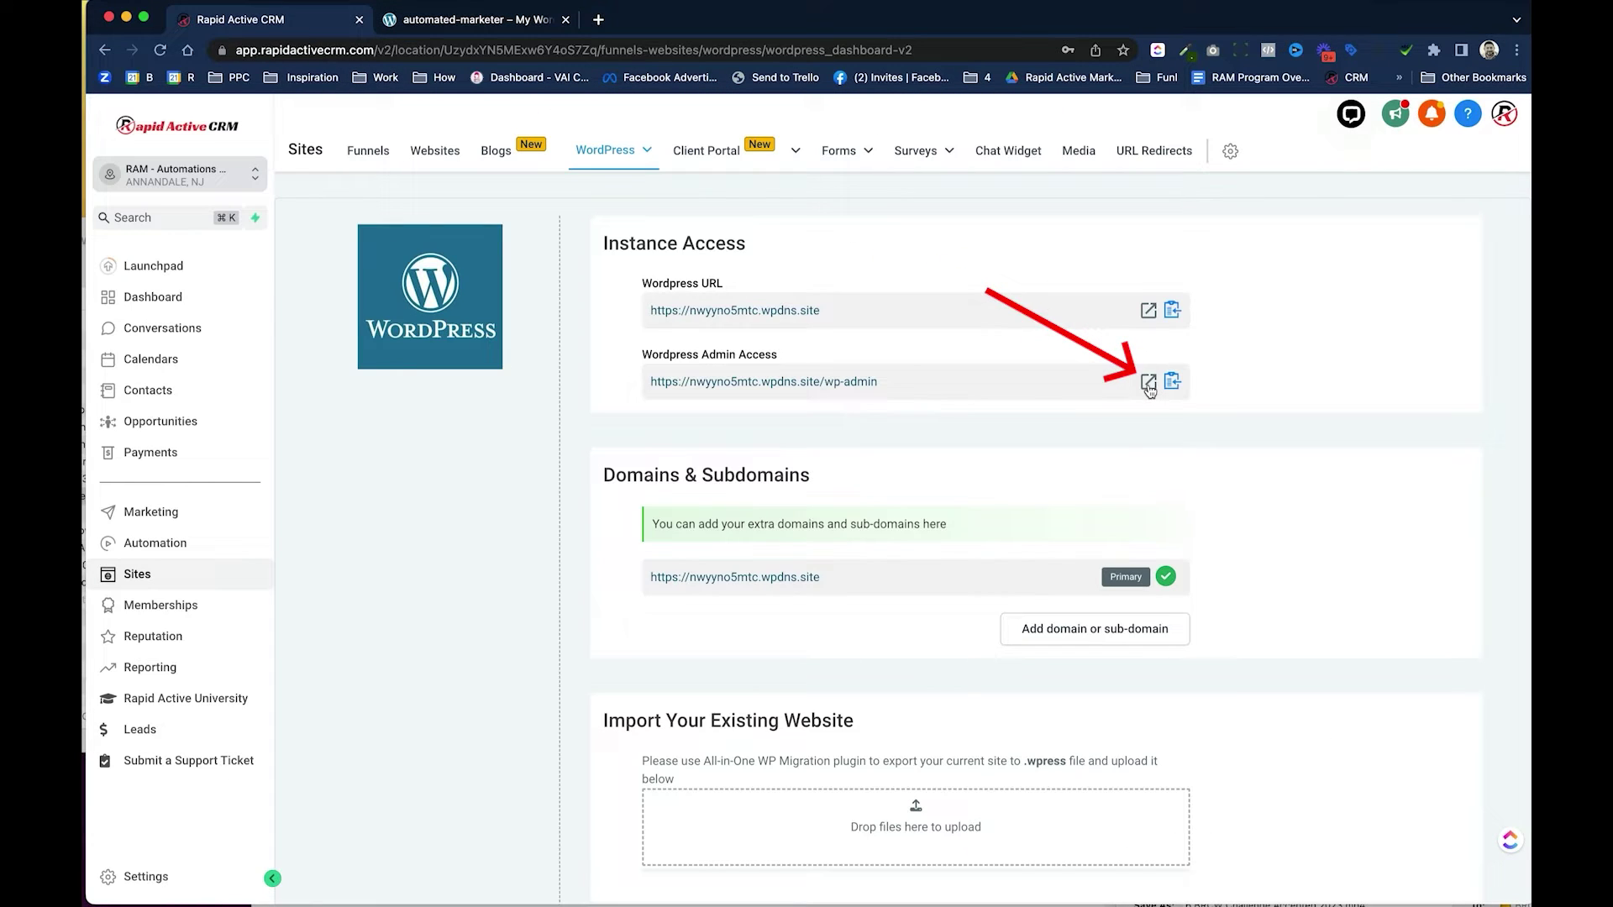
{"action": "left_click", "coordinate": [1148, 385]}
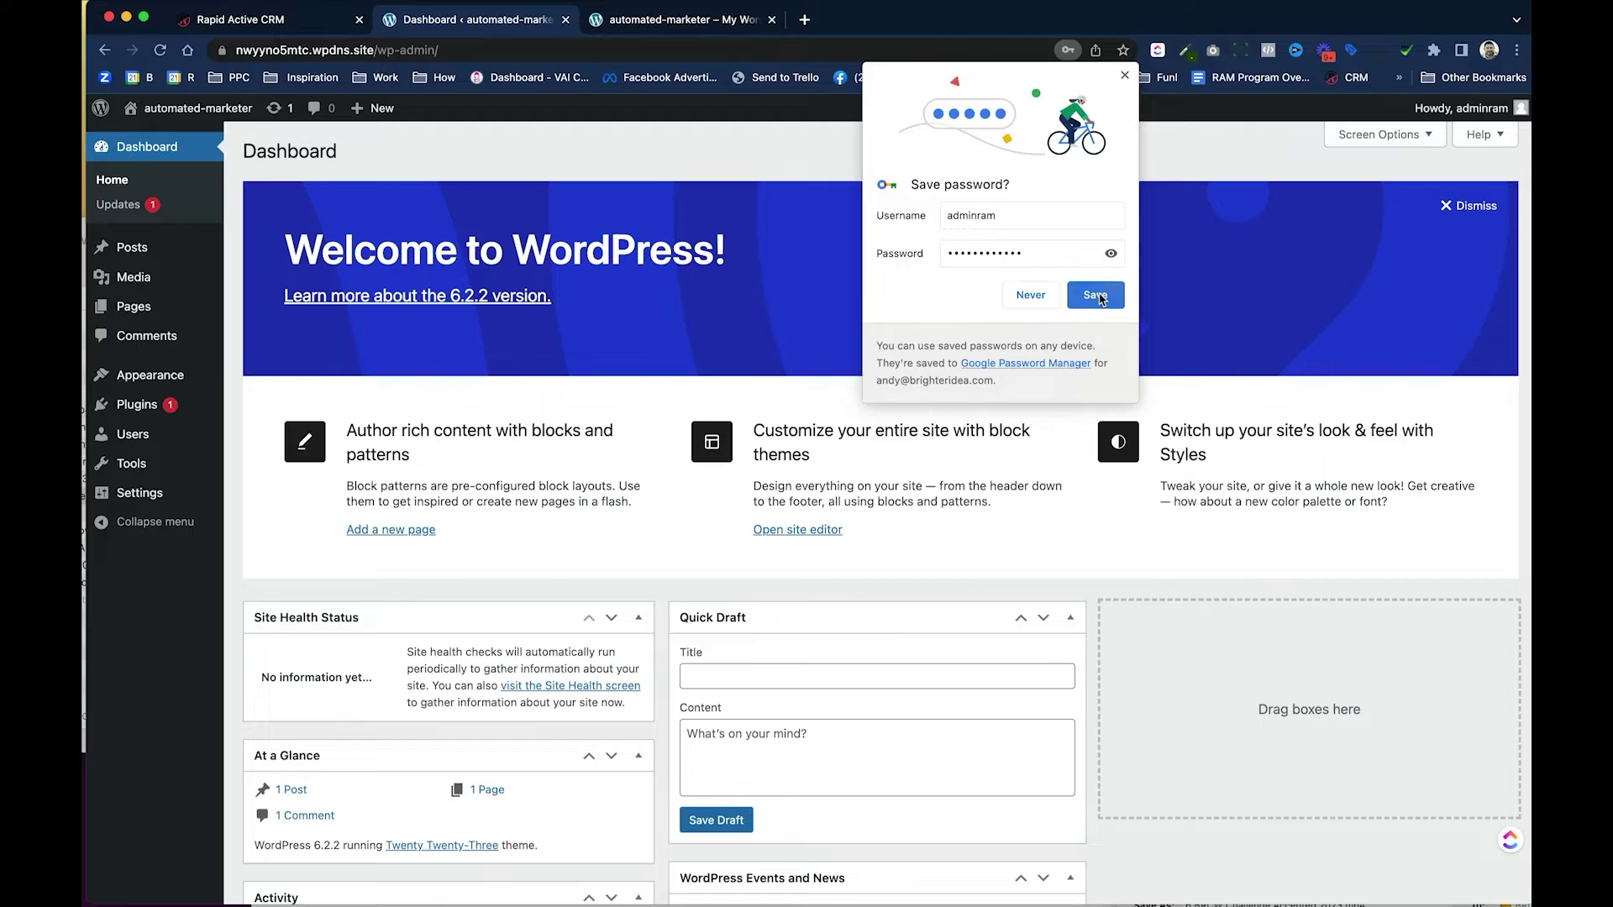
{"action": "left_click", "coordinate": [1096, 299]}
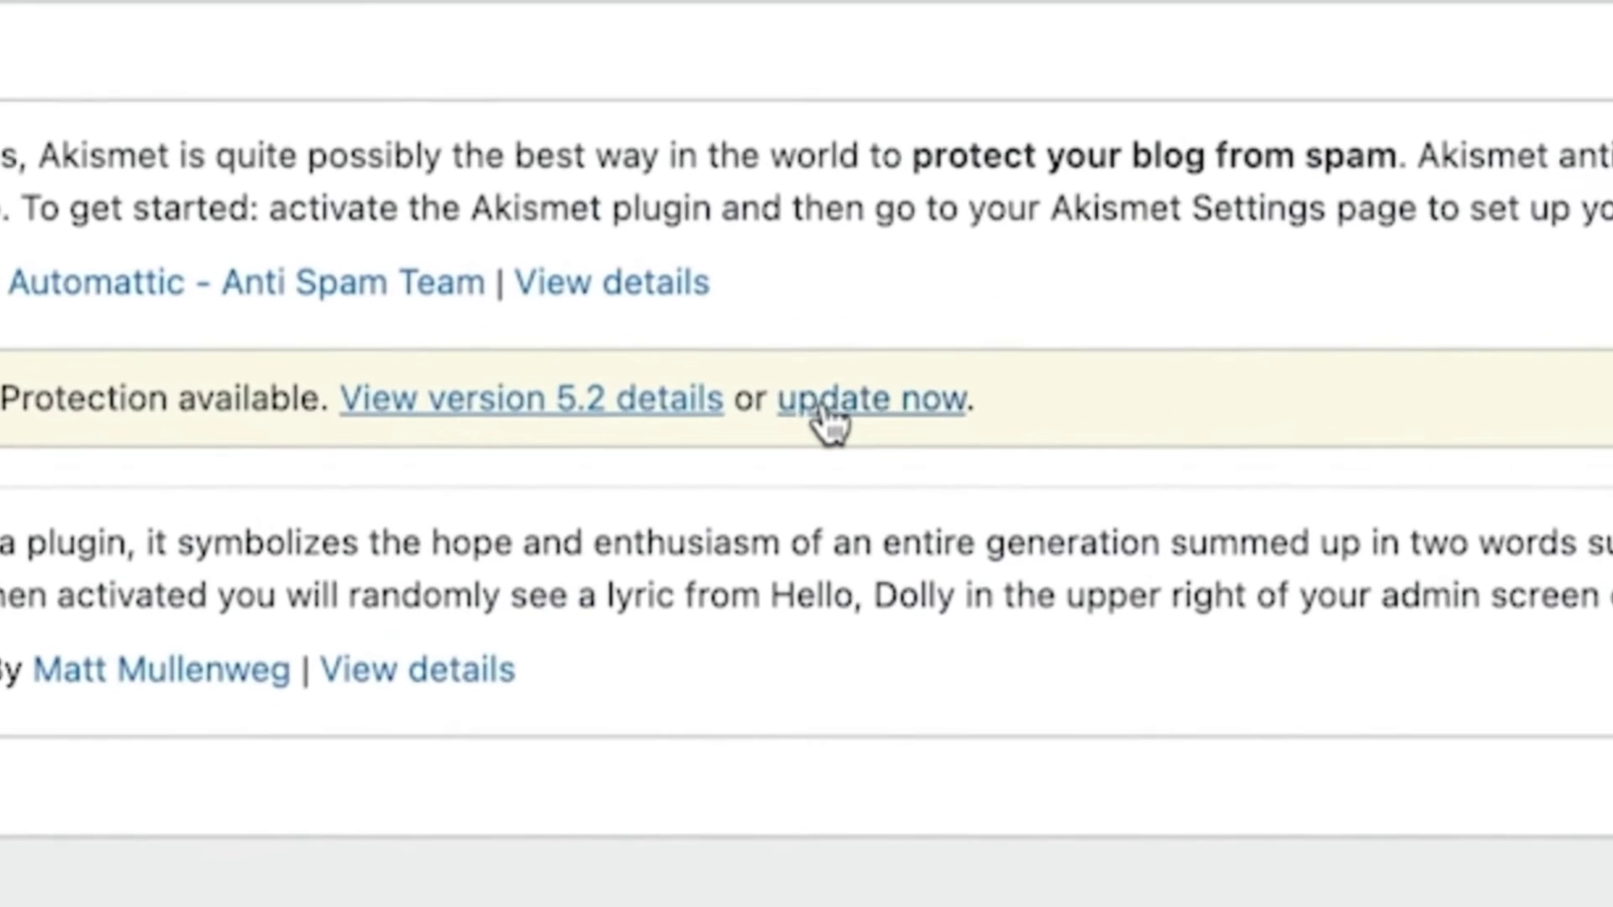
Update the Akismet Anti-Spam plugin to version 5.2, and install and activate the Yoast SEO plugin.
{"action": "left_click", "coordinate": [819, 418]}
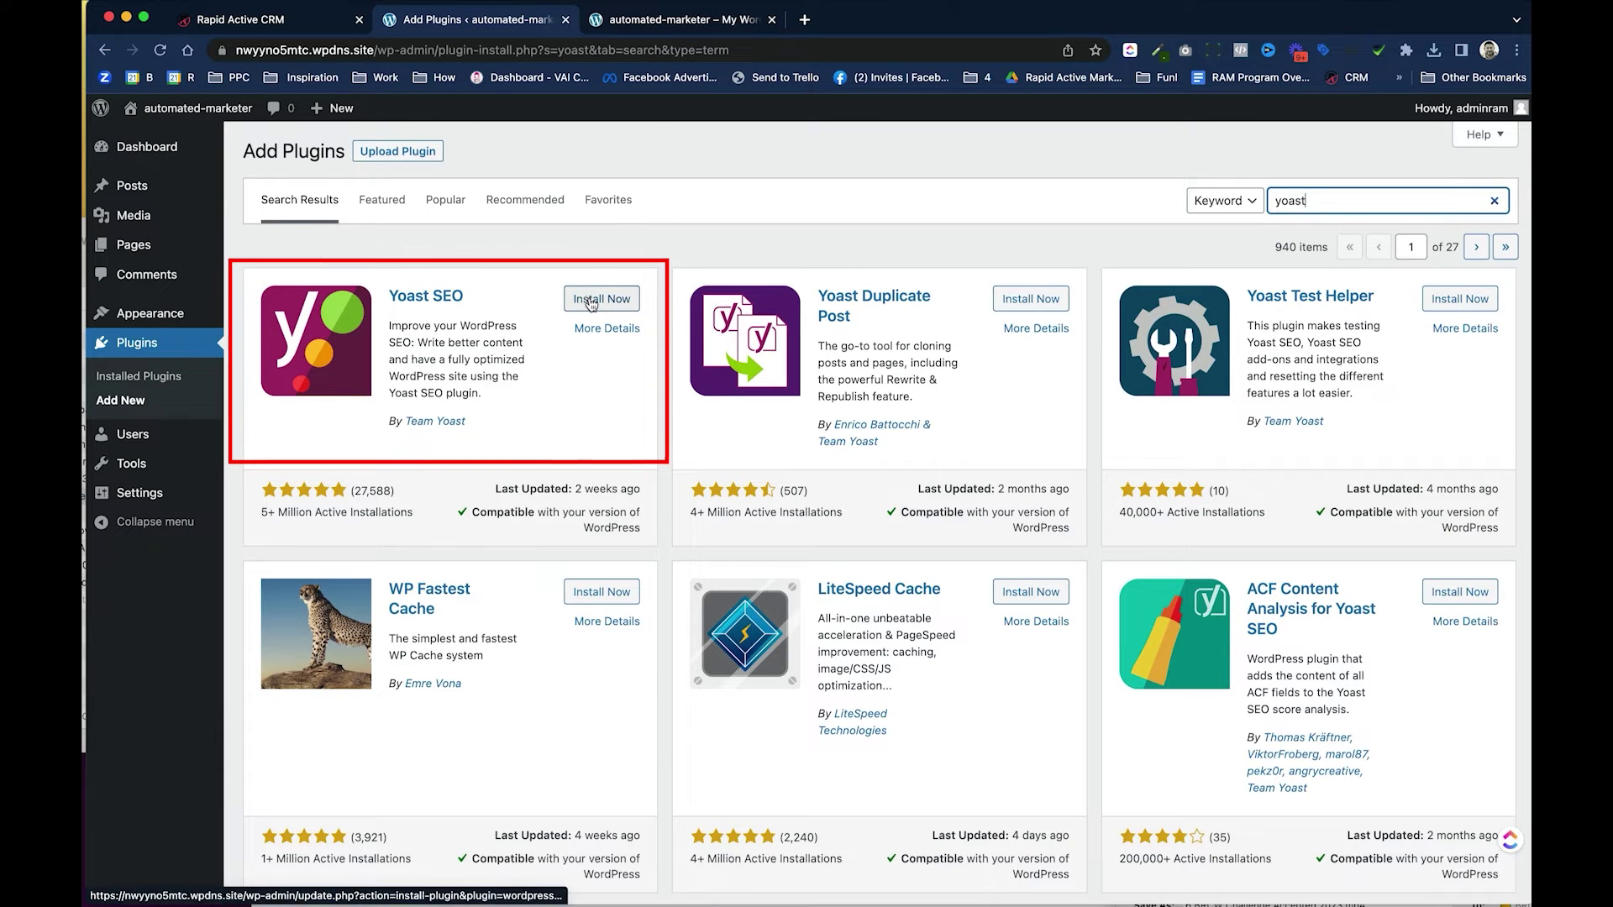
{"action": "left_click", "coordinate": [592, 300]}
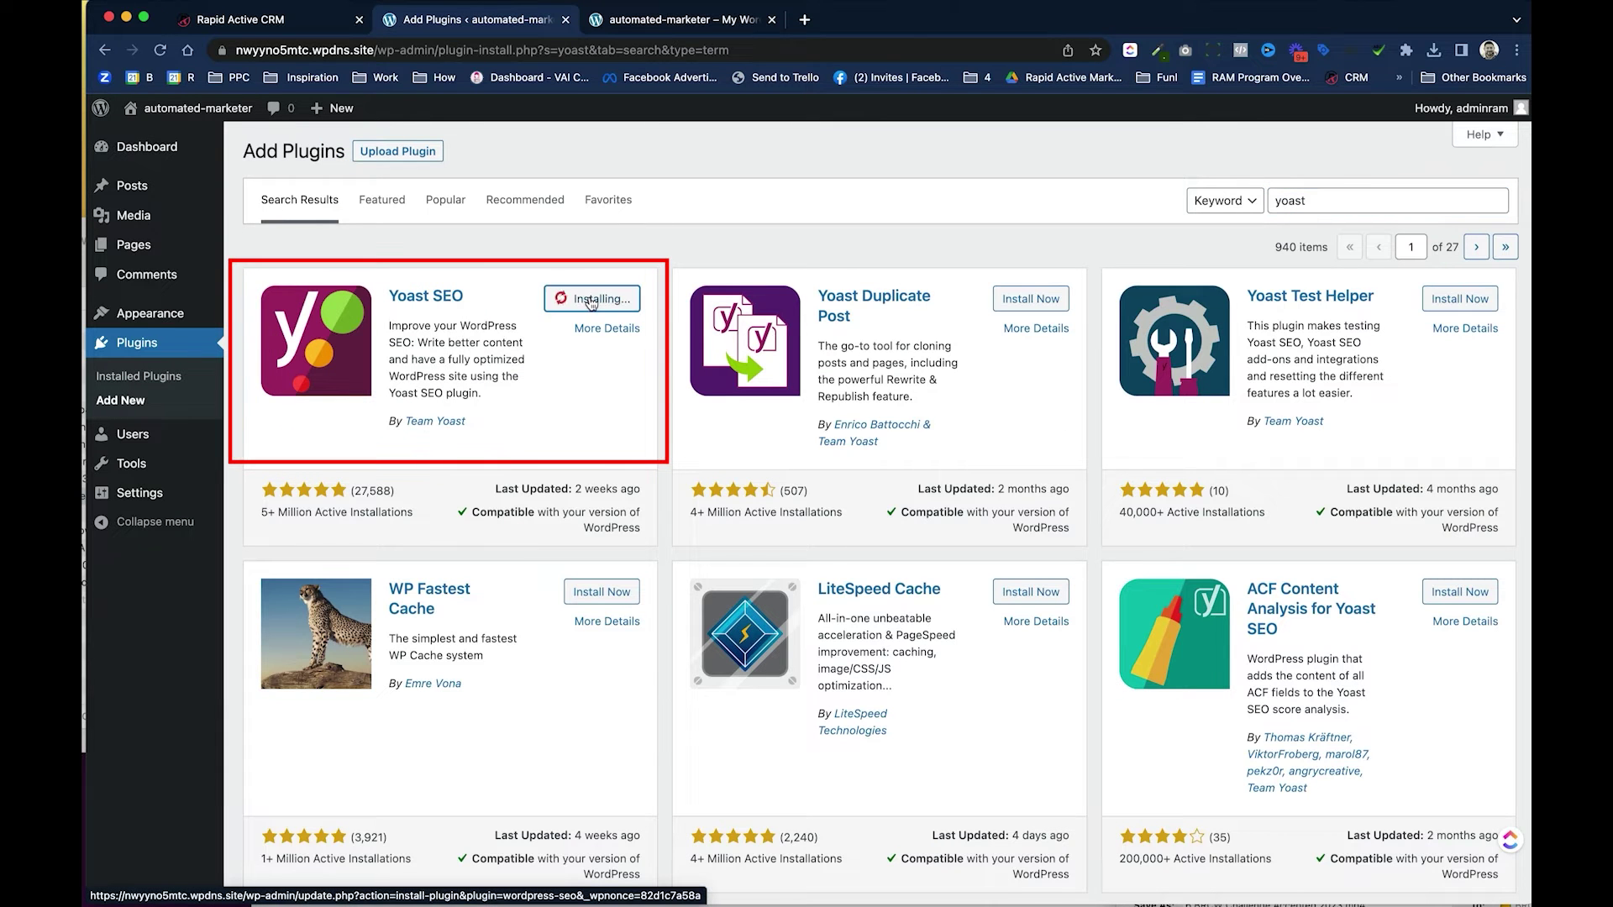
{"action": "left_click", "coordinate": [592, 301]}
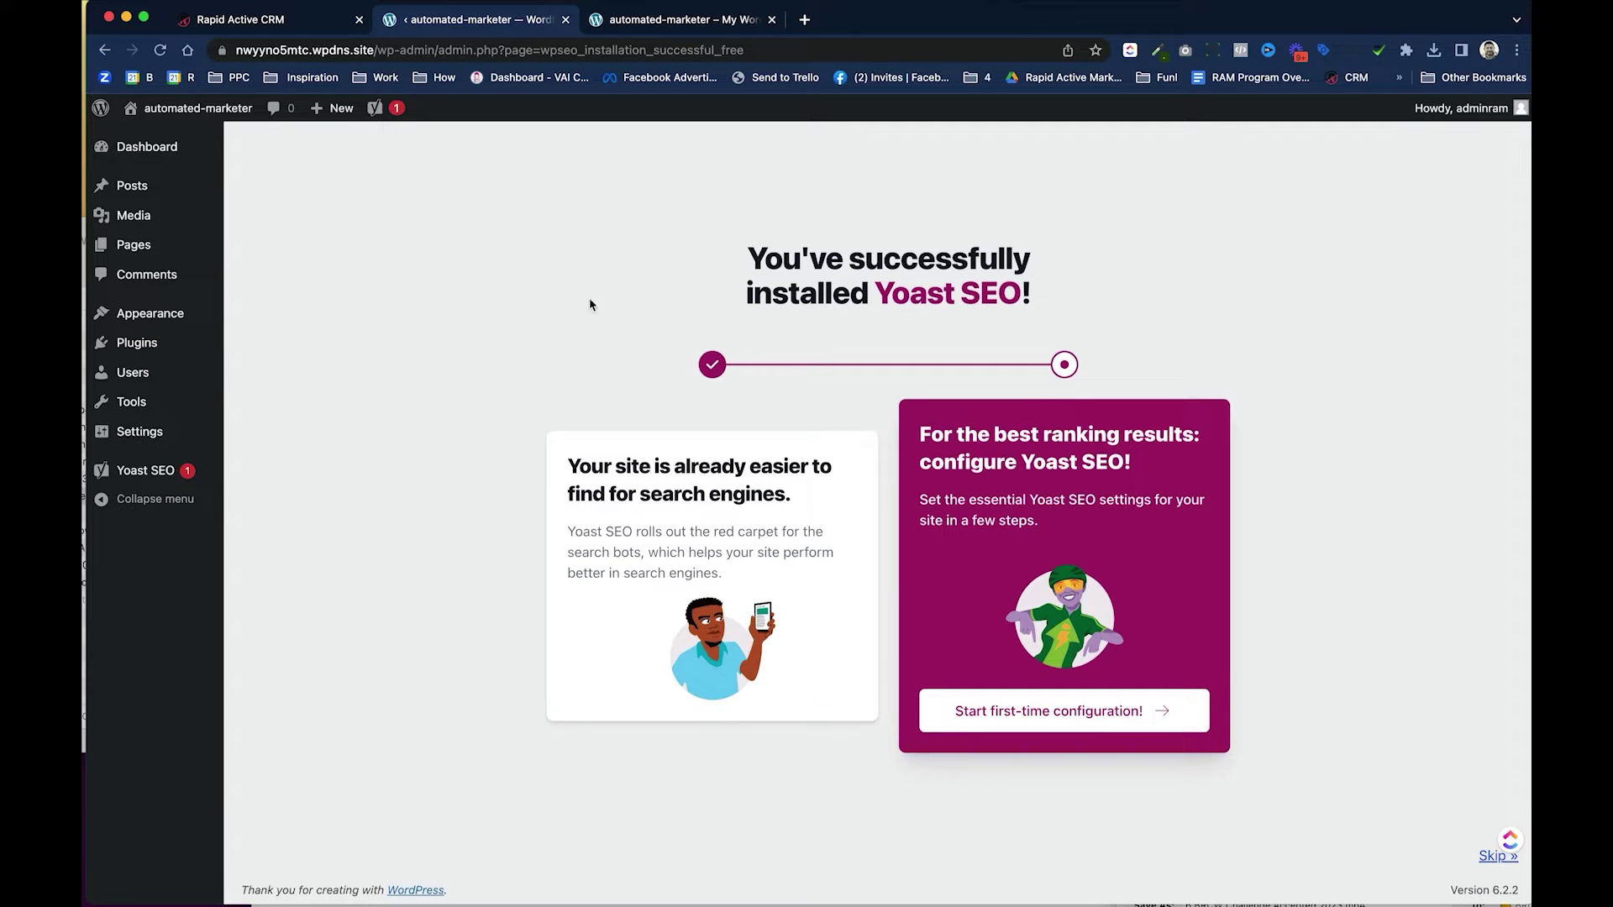
Search for new plugins with "all in one", and install and activate All-In-One Security (AIOS).
{"action": "left_click", "coordinate": [189, 345]}
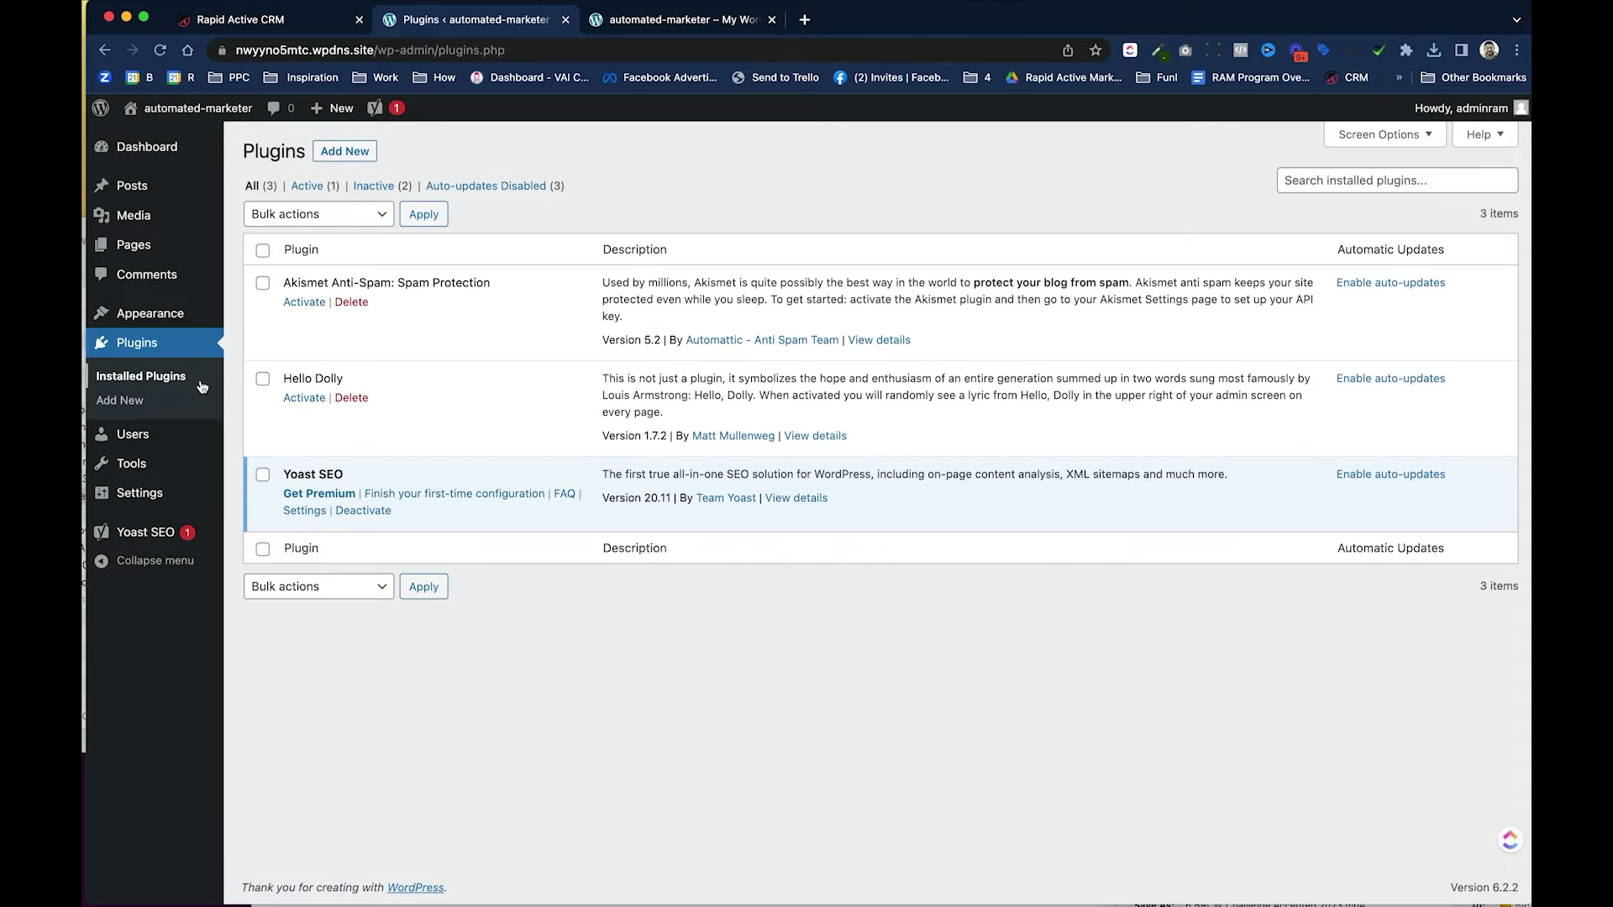
{"action": "left_click", "coordinate": [346, 153]}
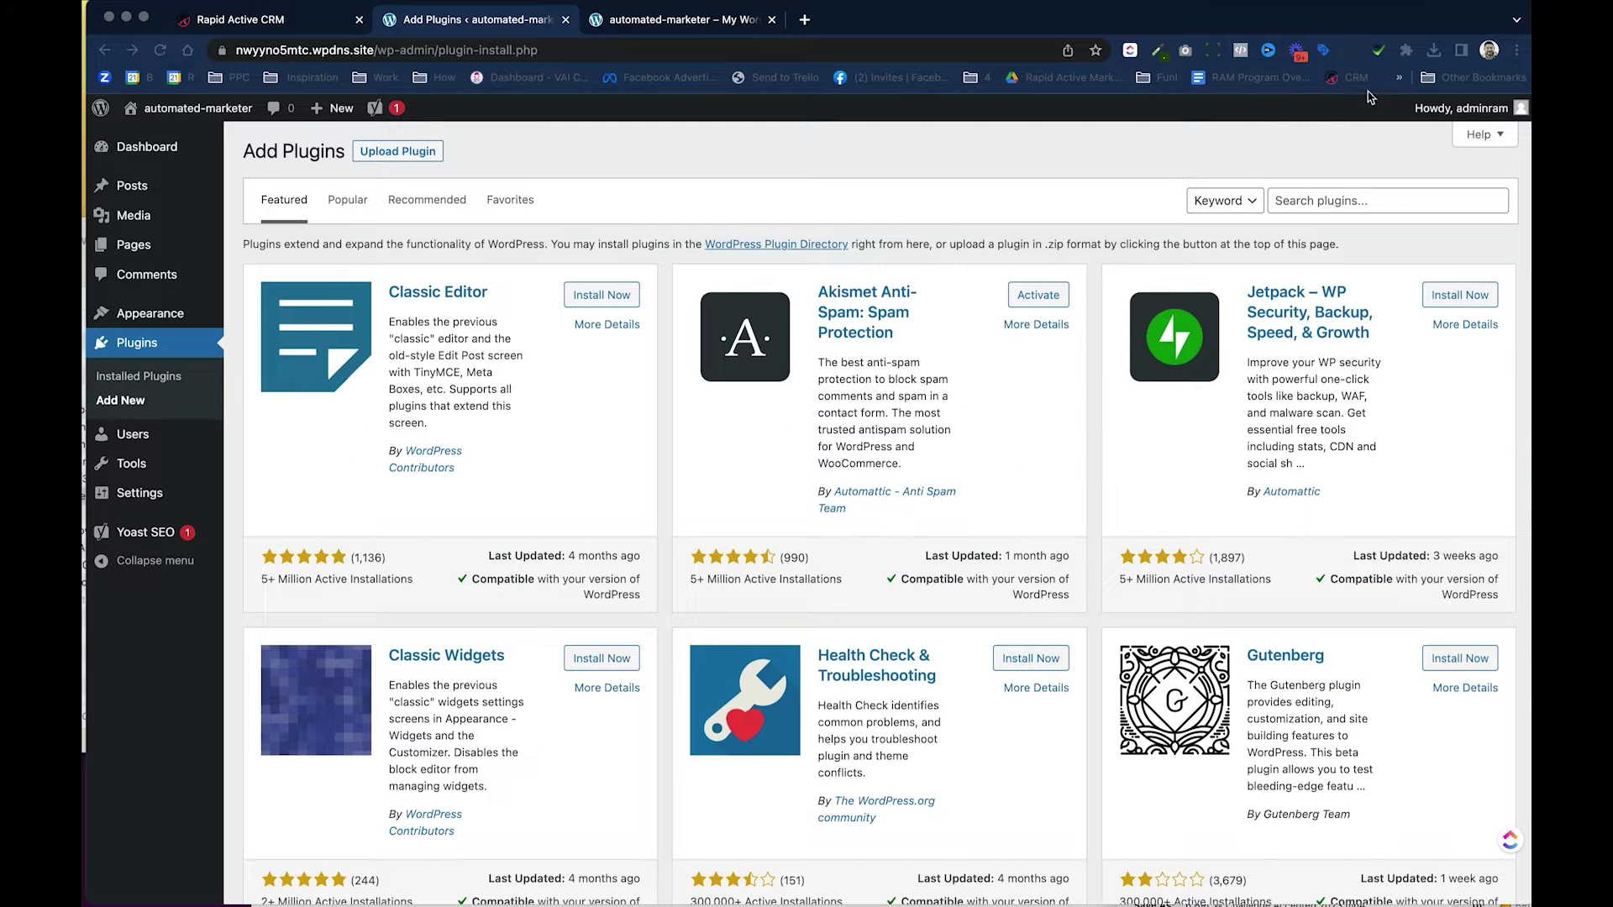
{"action": "left_click", "coordinate": [1388, 200]}
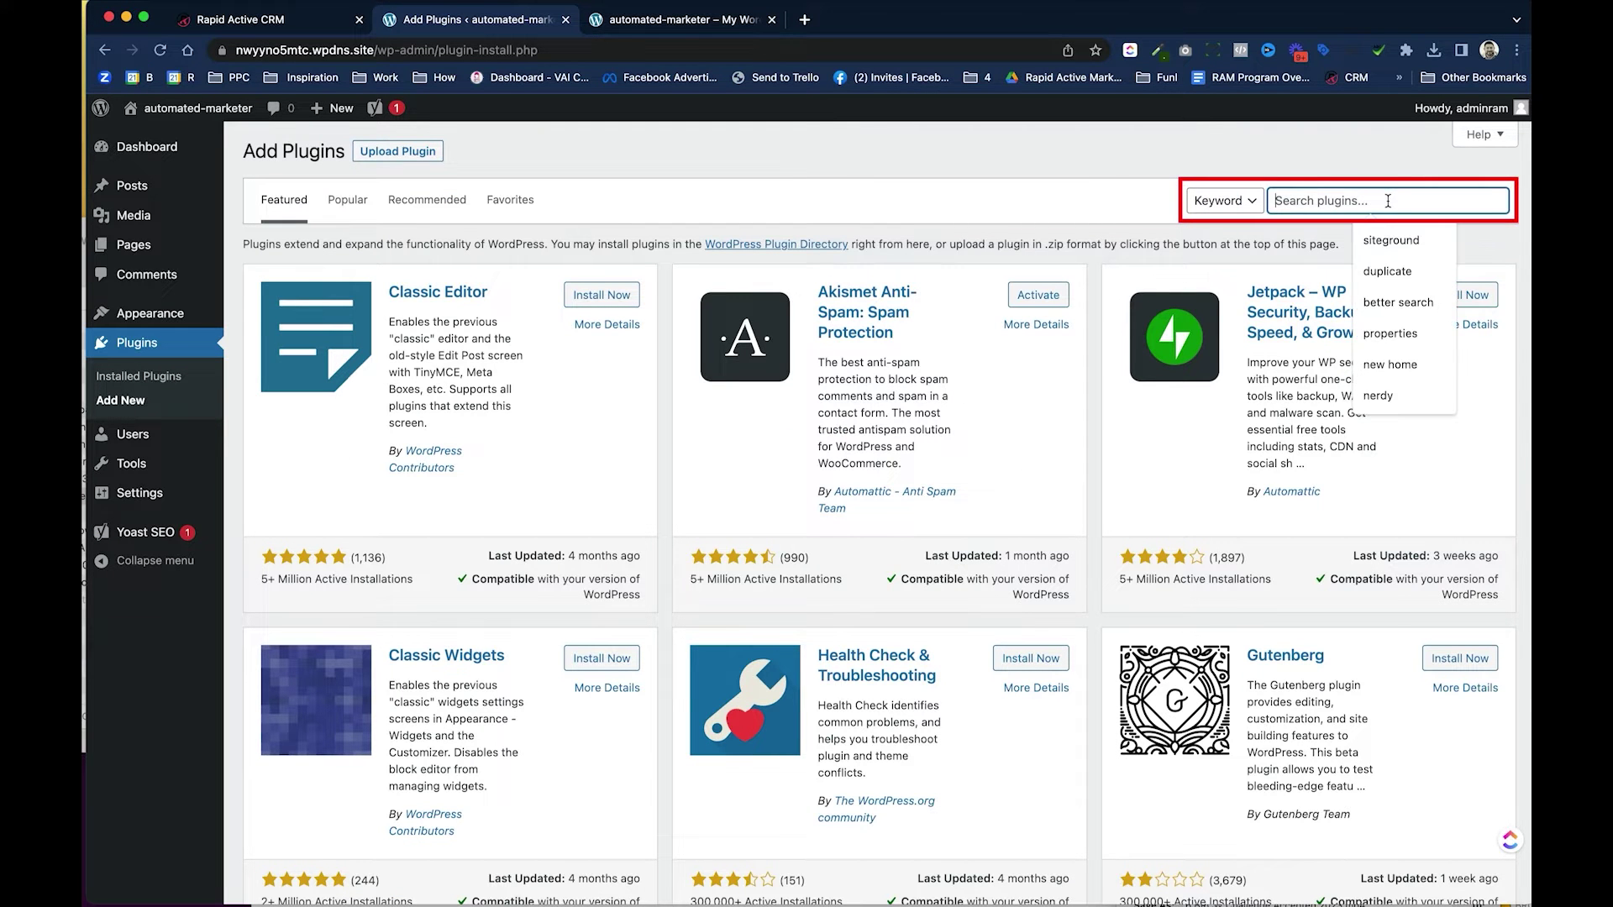
{"action": "type", "text": "all in one"}
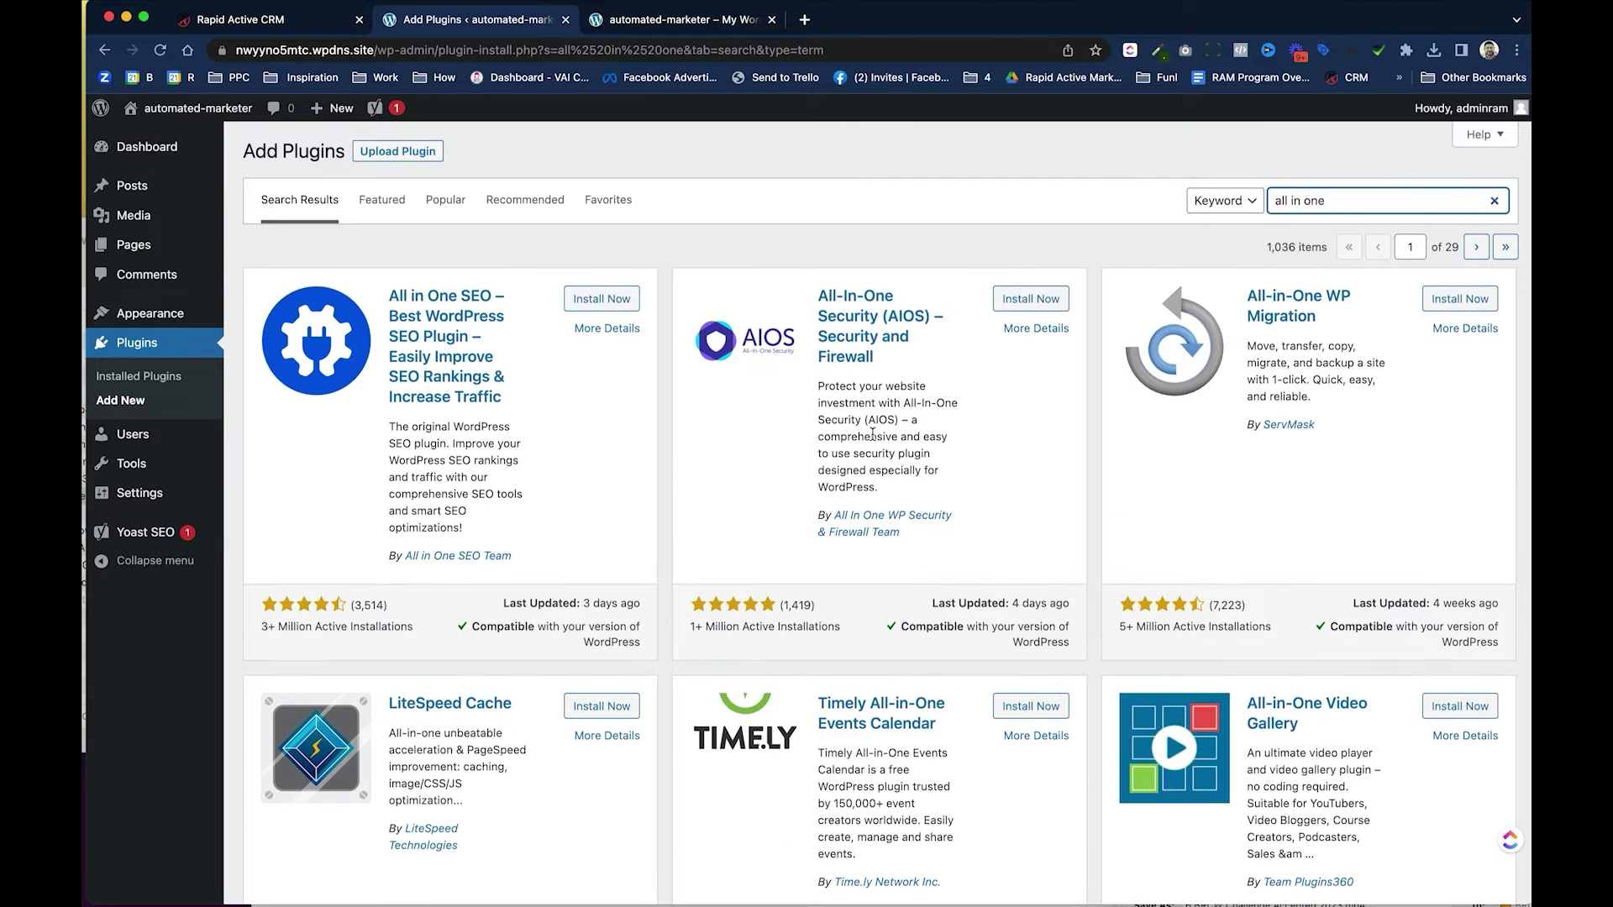
{"action": "left_click", "coordinate": [1047, 301]}
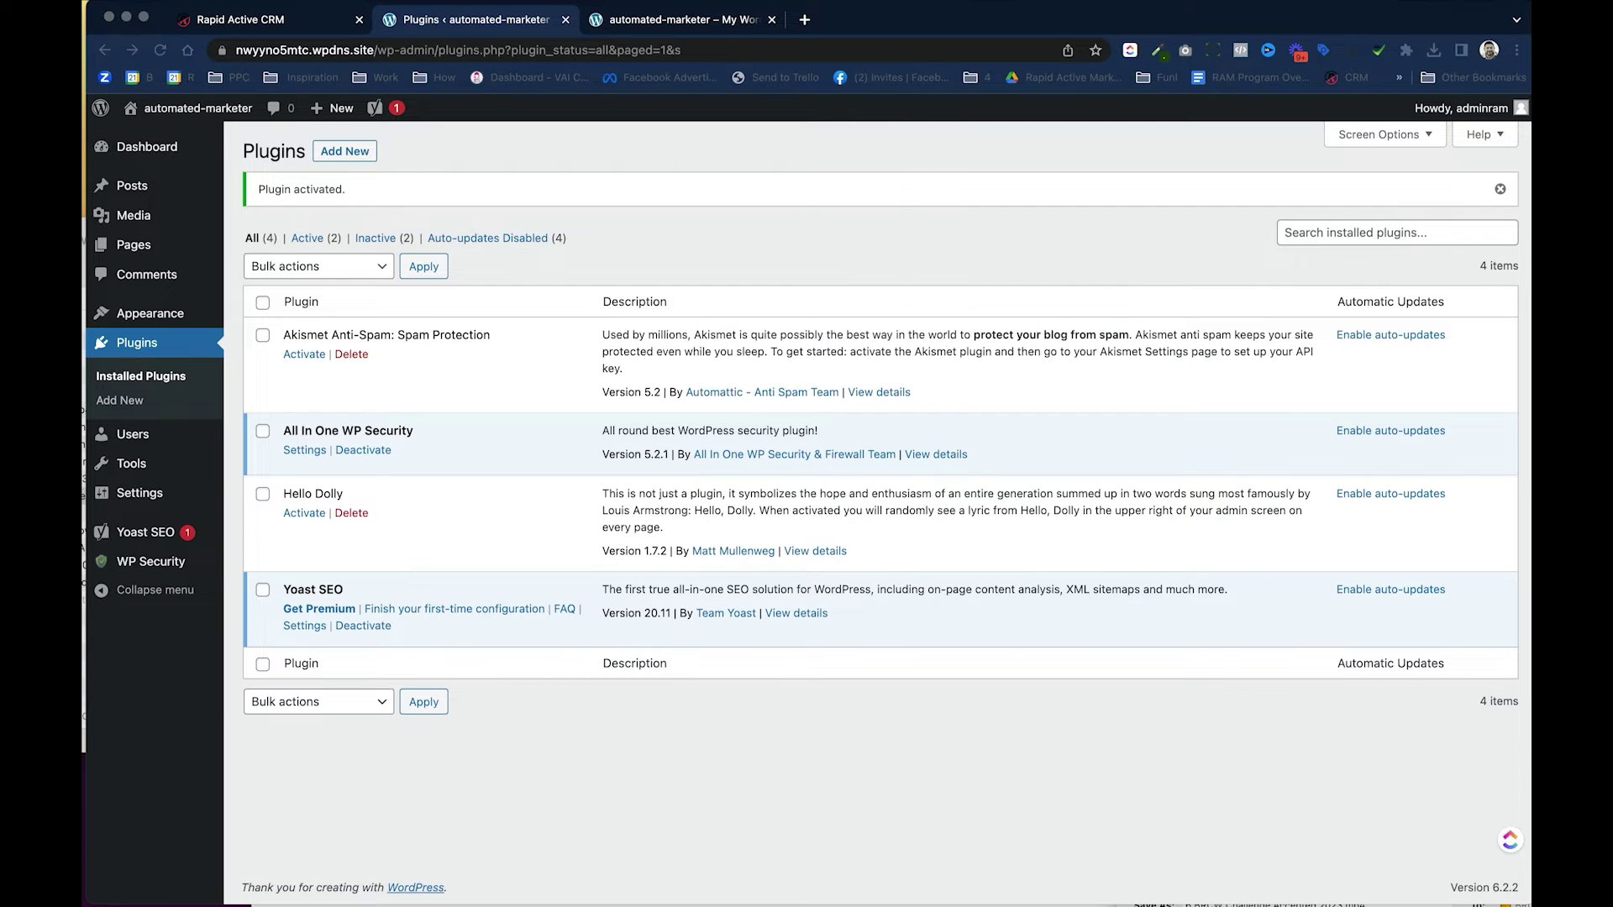
Search for new plugins with "w3 total", and install and activate W3 Total Cache.
{"action": "left_click", "coordinate": [367, 152]}
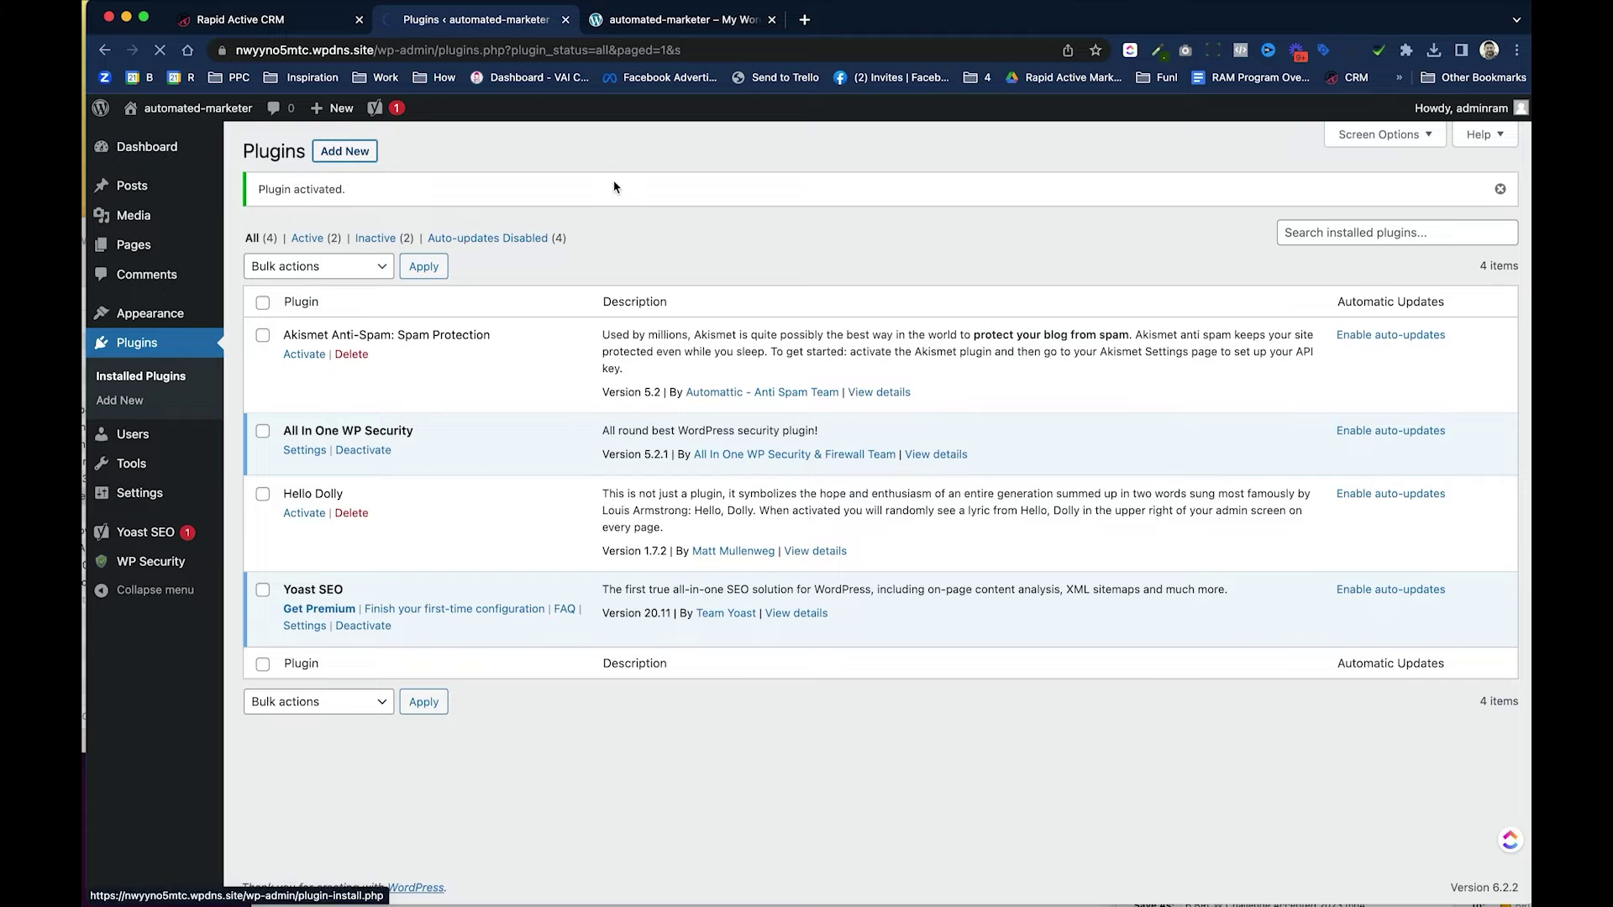
{"action": "left_click", "coordinate": [1427, 206]}
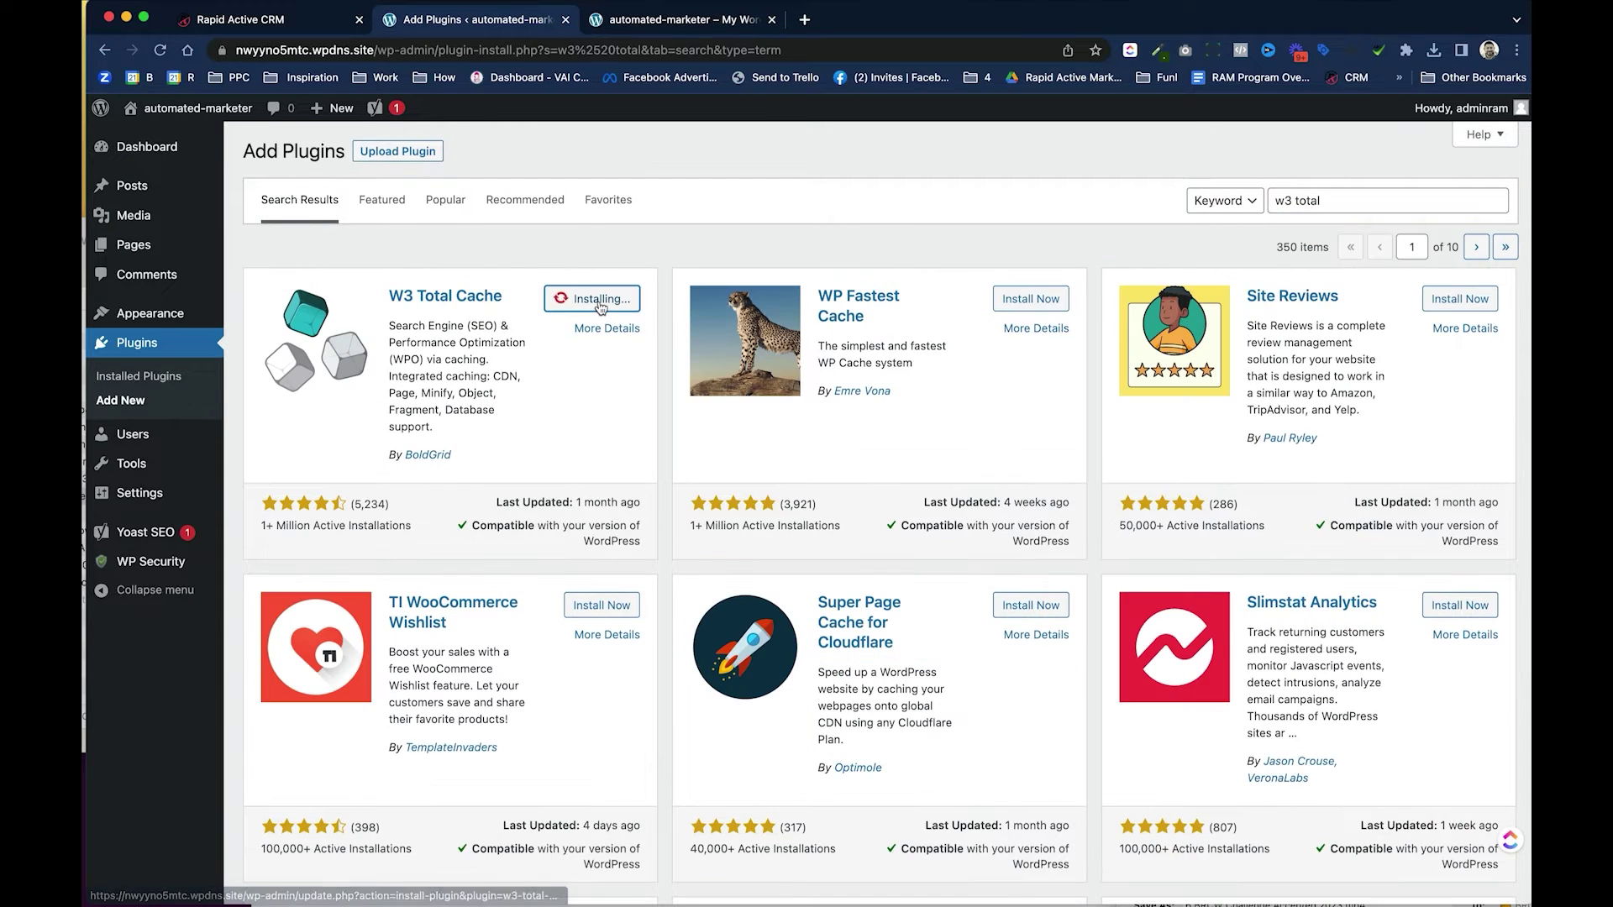
{"action": "left_click", "coordinate": [603, 301]}
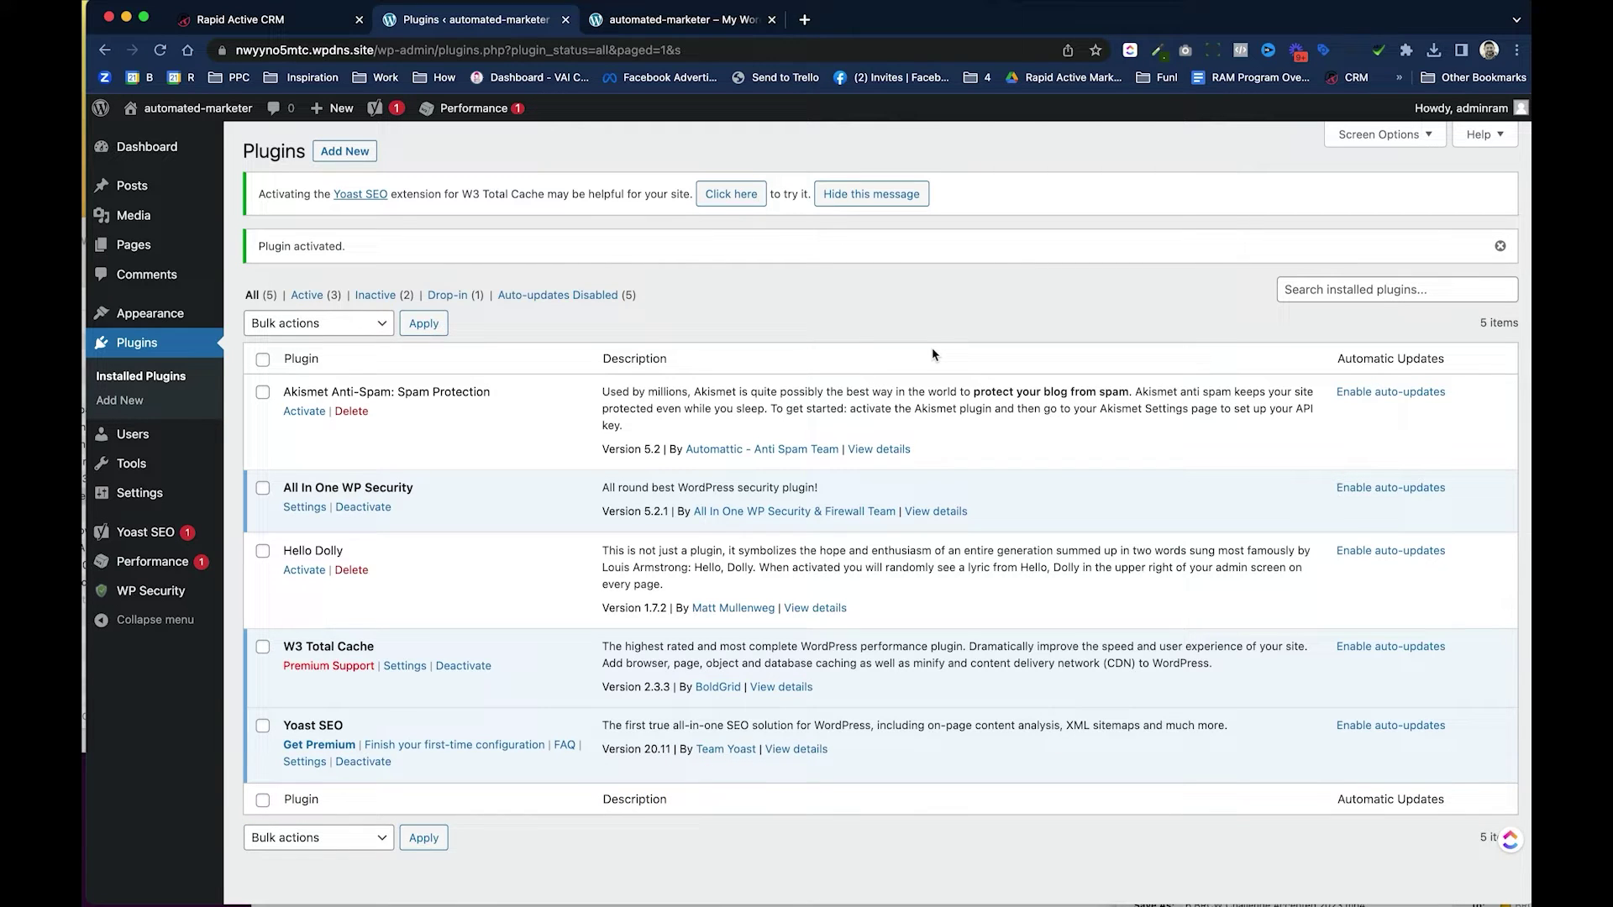
Upload the theme file "Divi (1).zip" as a new theme, install it and activate it.
{"action": "mouse_move", "coordinate": [191, 315]}
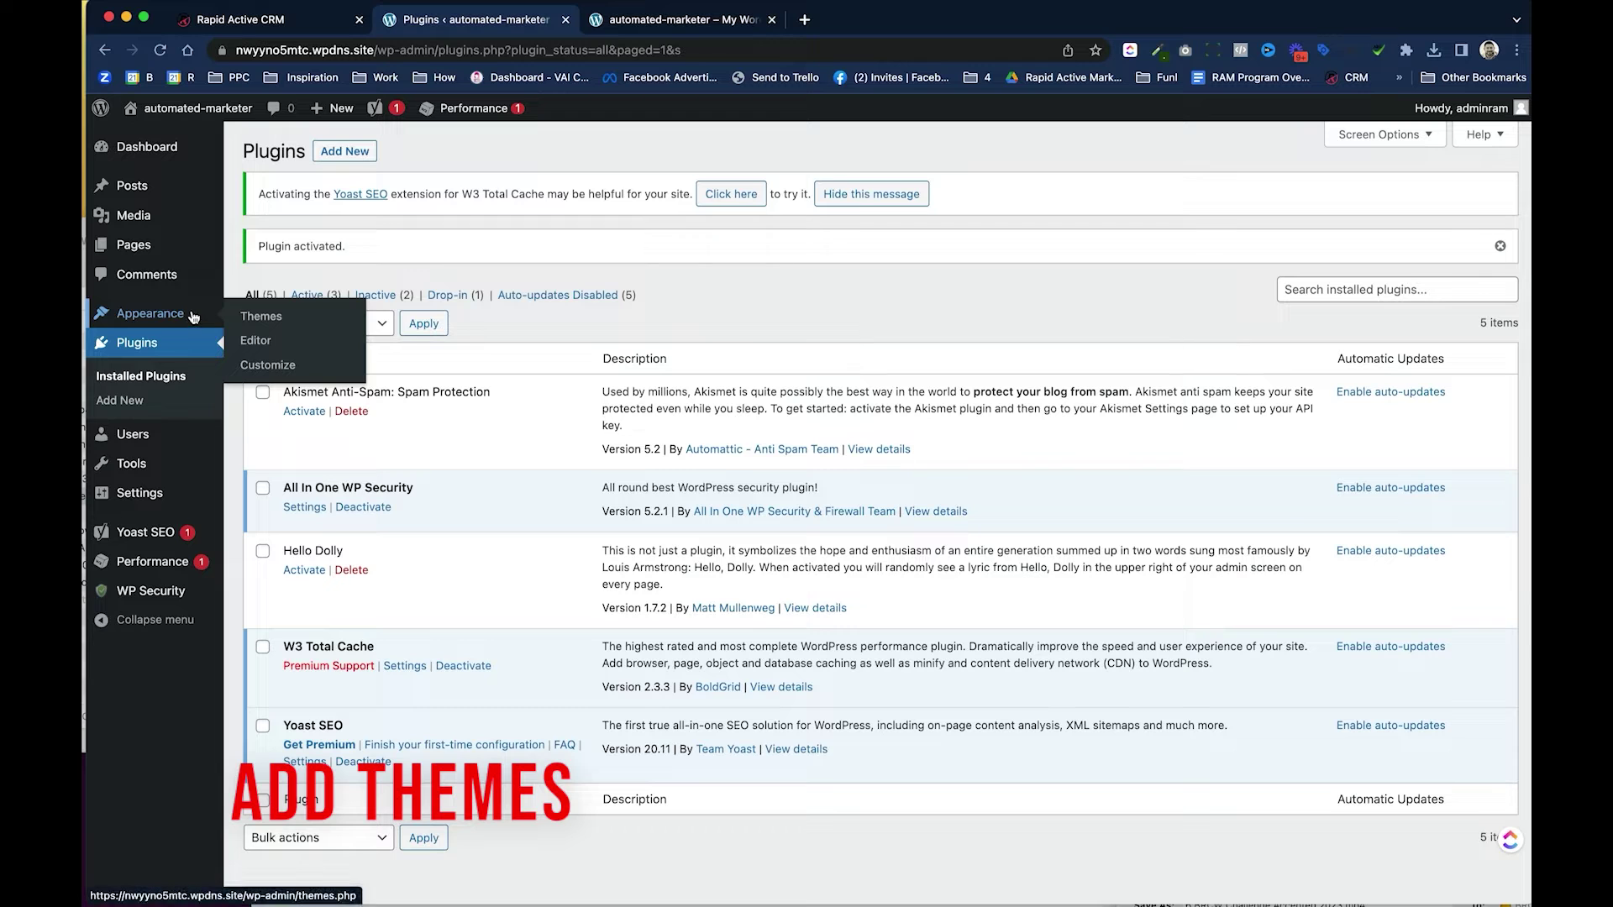
{"action": "left_click", "coordinate": [297, 326]}
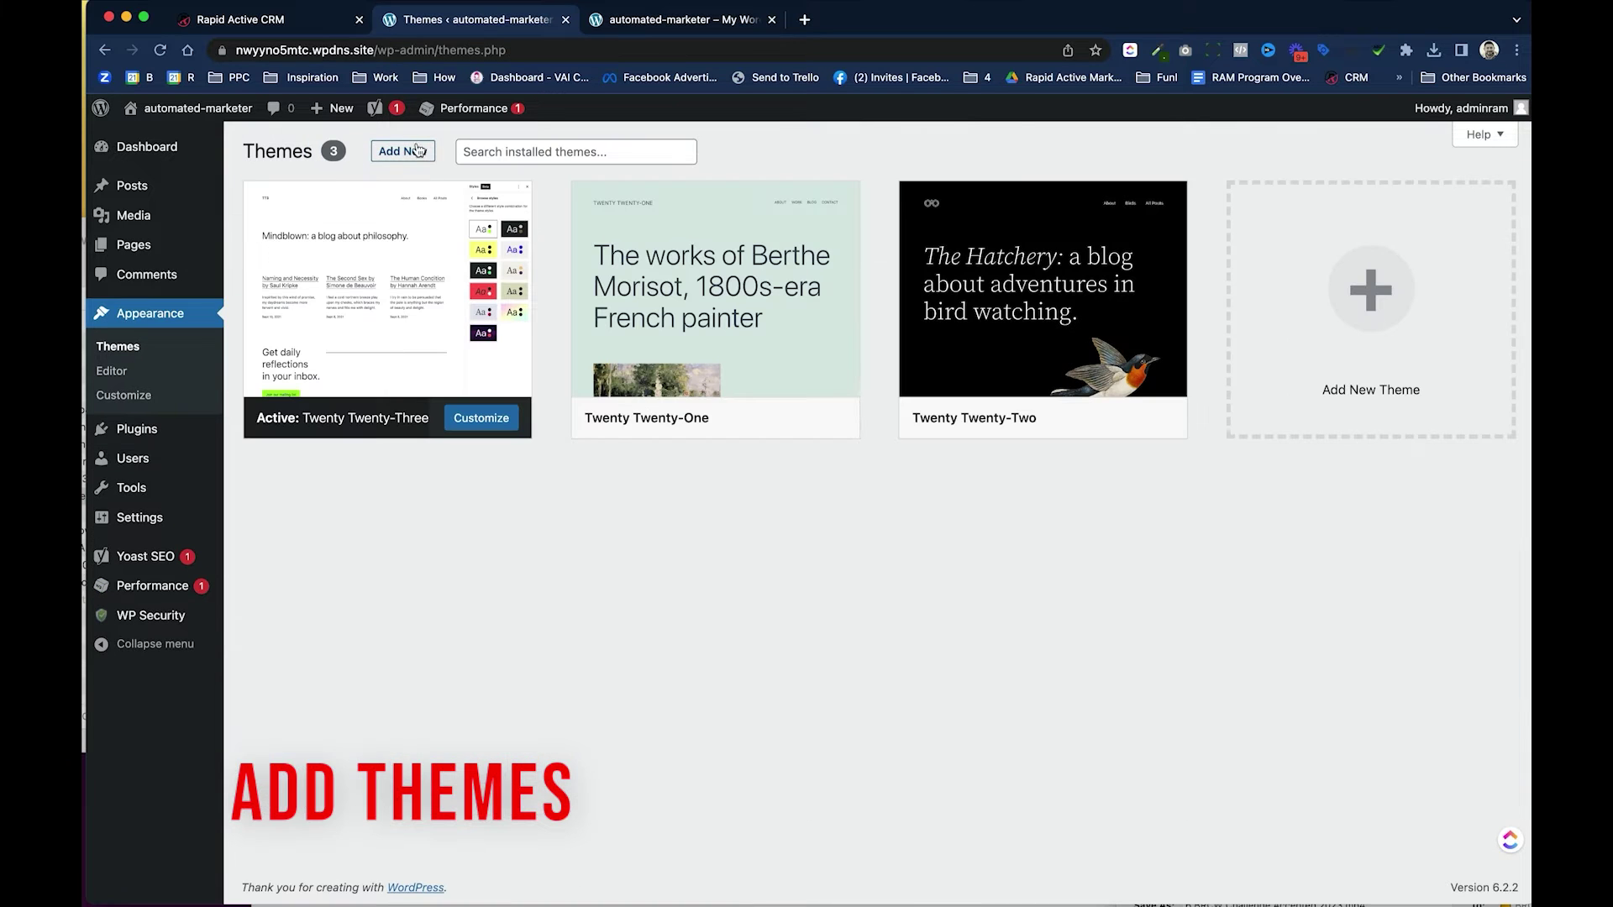
{"action": "left_click", "coordinate": [416, 153]}
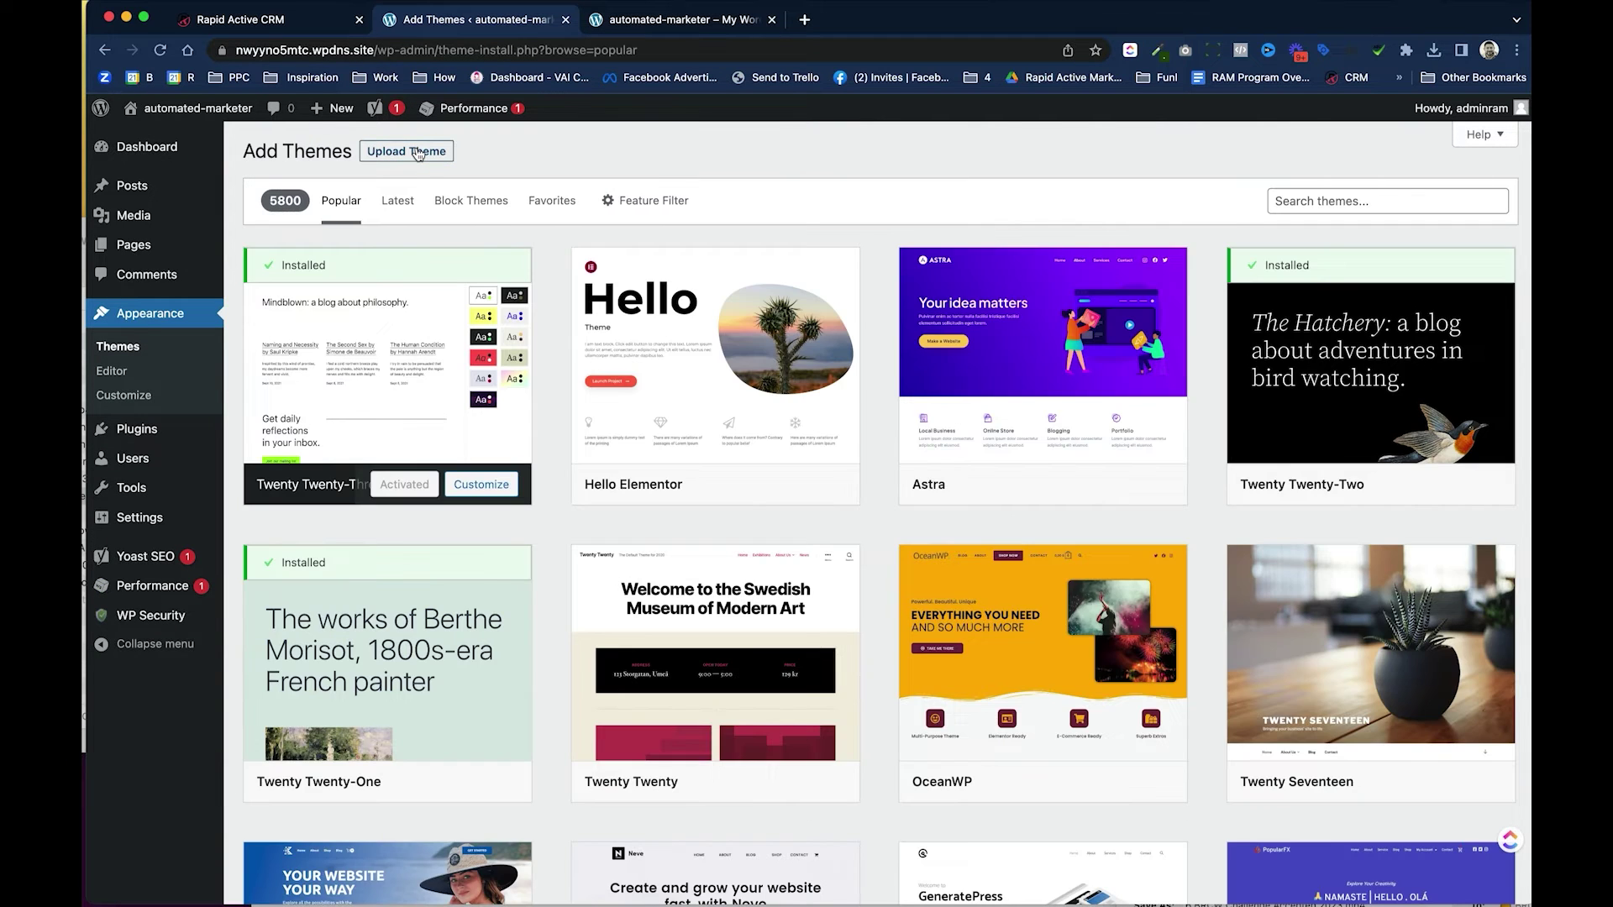
{"action": "left_click", "coordinate": [418, 153]}
{"action": "left_click", "coordinate": [778, 307]}
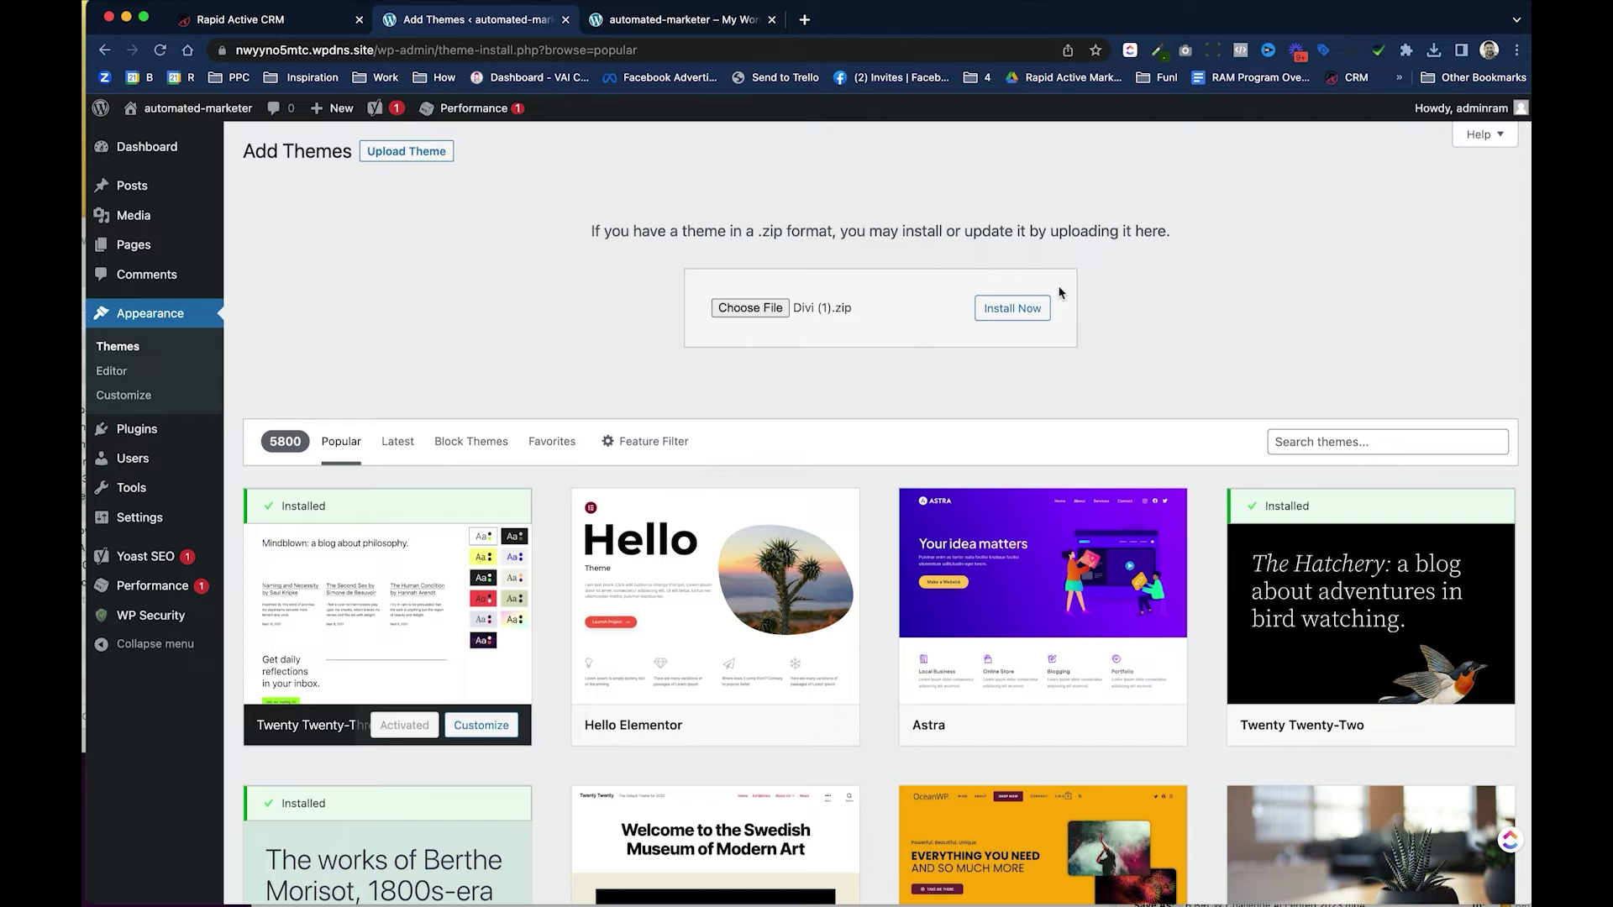
{"action": "left_click", "coordinate": [1032, 310]}
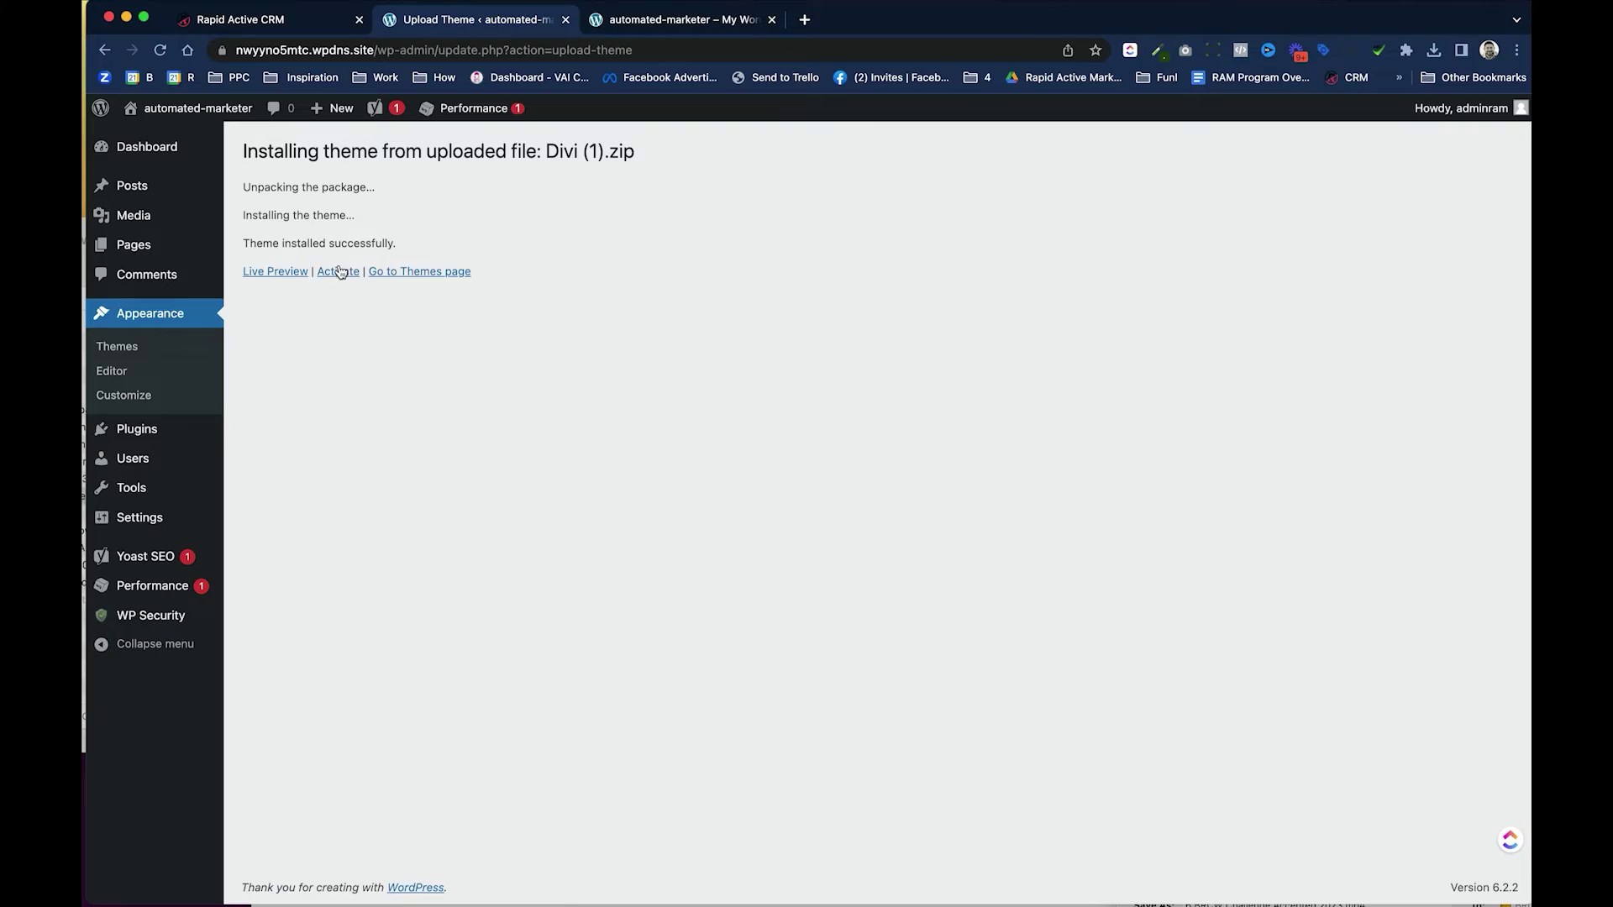
{"action": "left_click", "coordinate": [339, 271]}
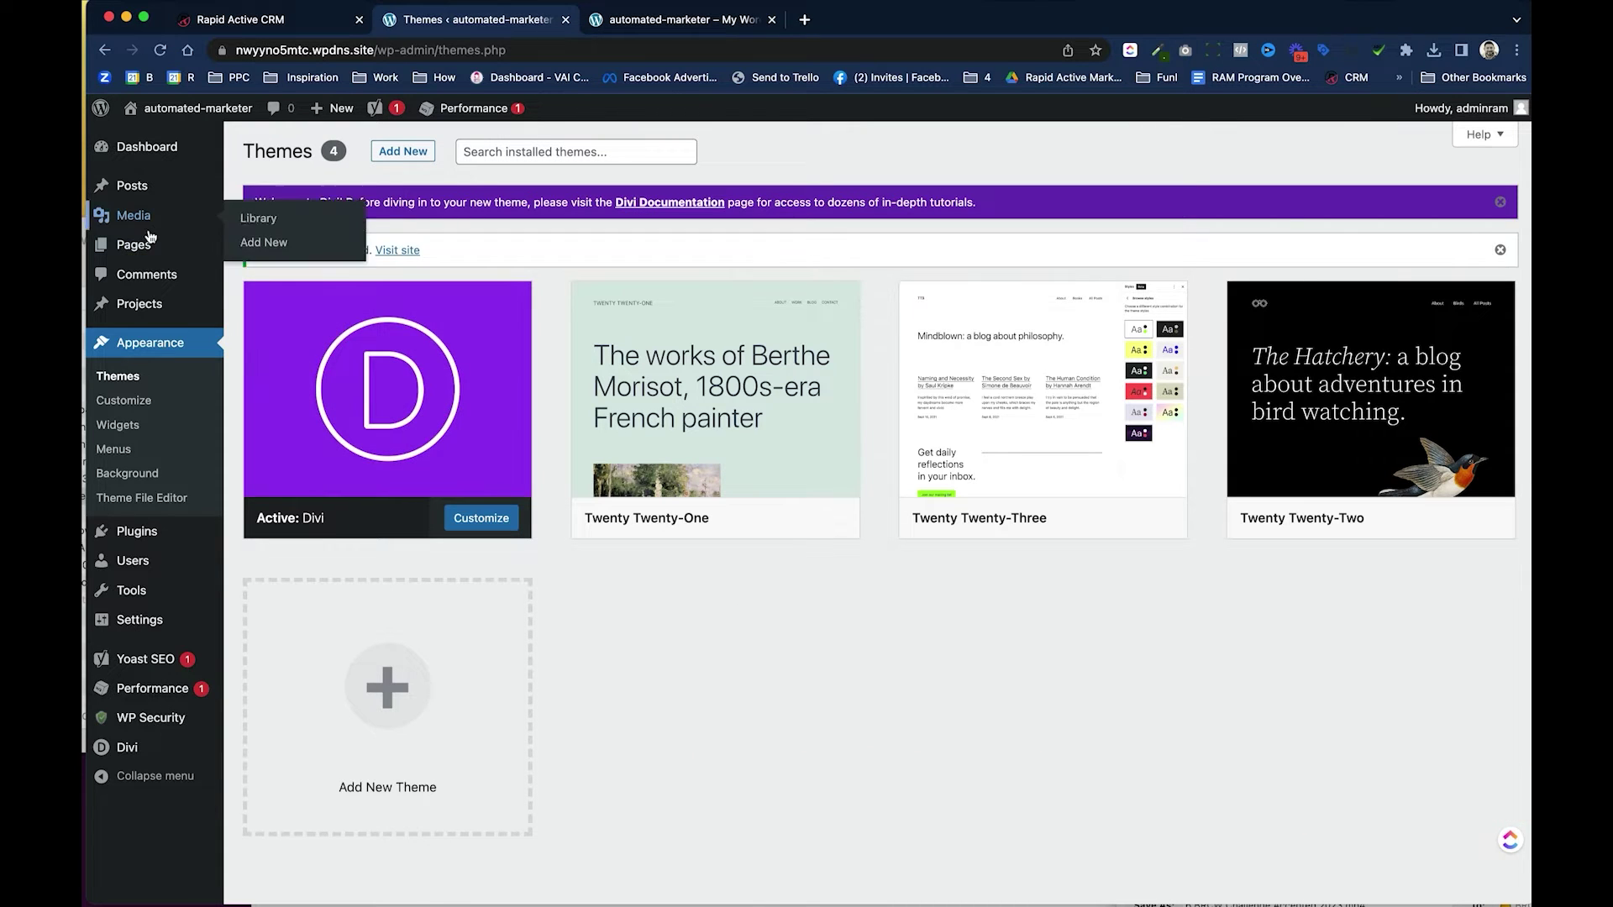
Create a new page titled "Demo Page" and publish it.
{"action": "mouse_move", "coordinate": [151, 243]}
{"action": "left_click", "coordinate": [291, 270]}
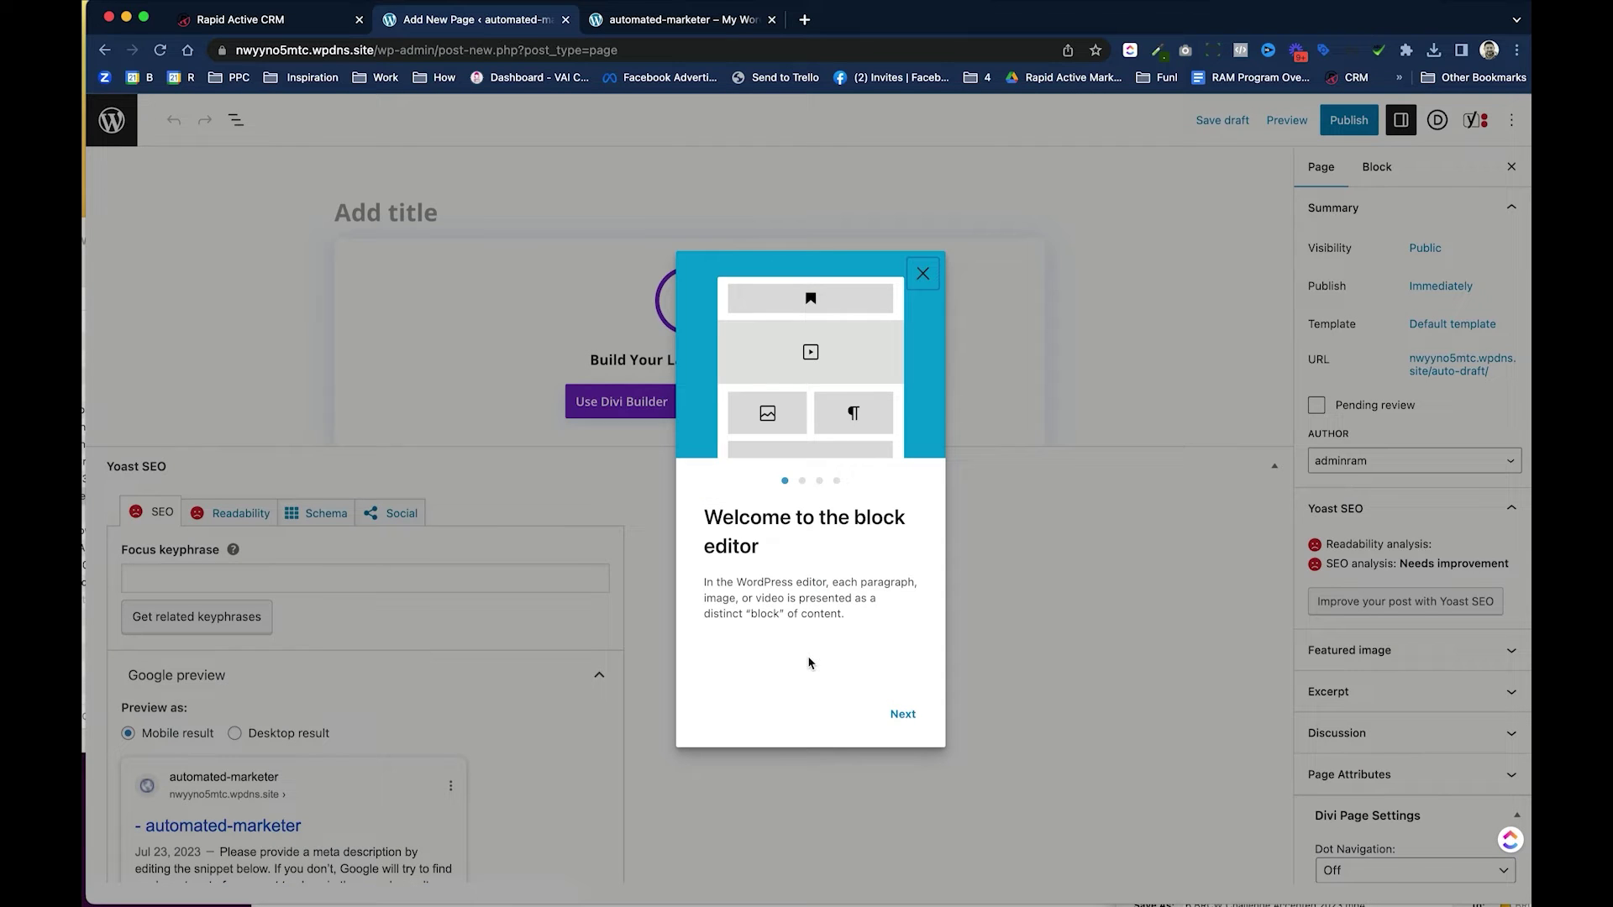
{"action": "left_click", "coordinate": [923, 273]}
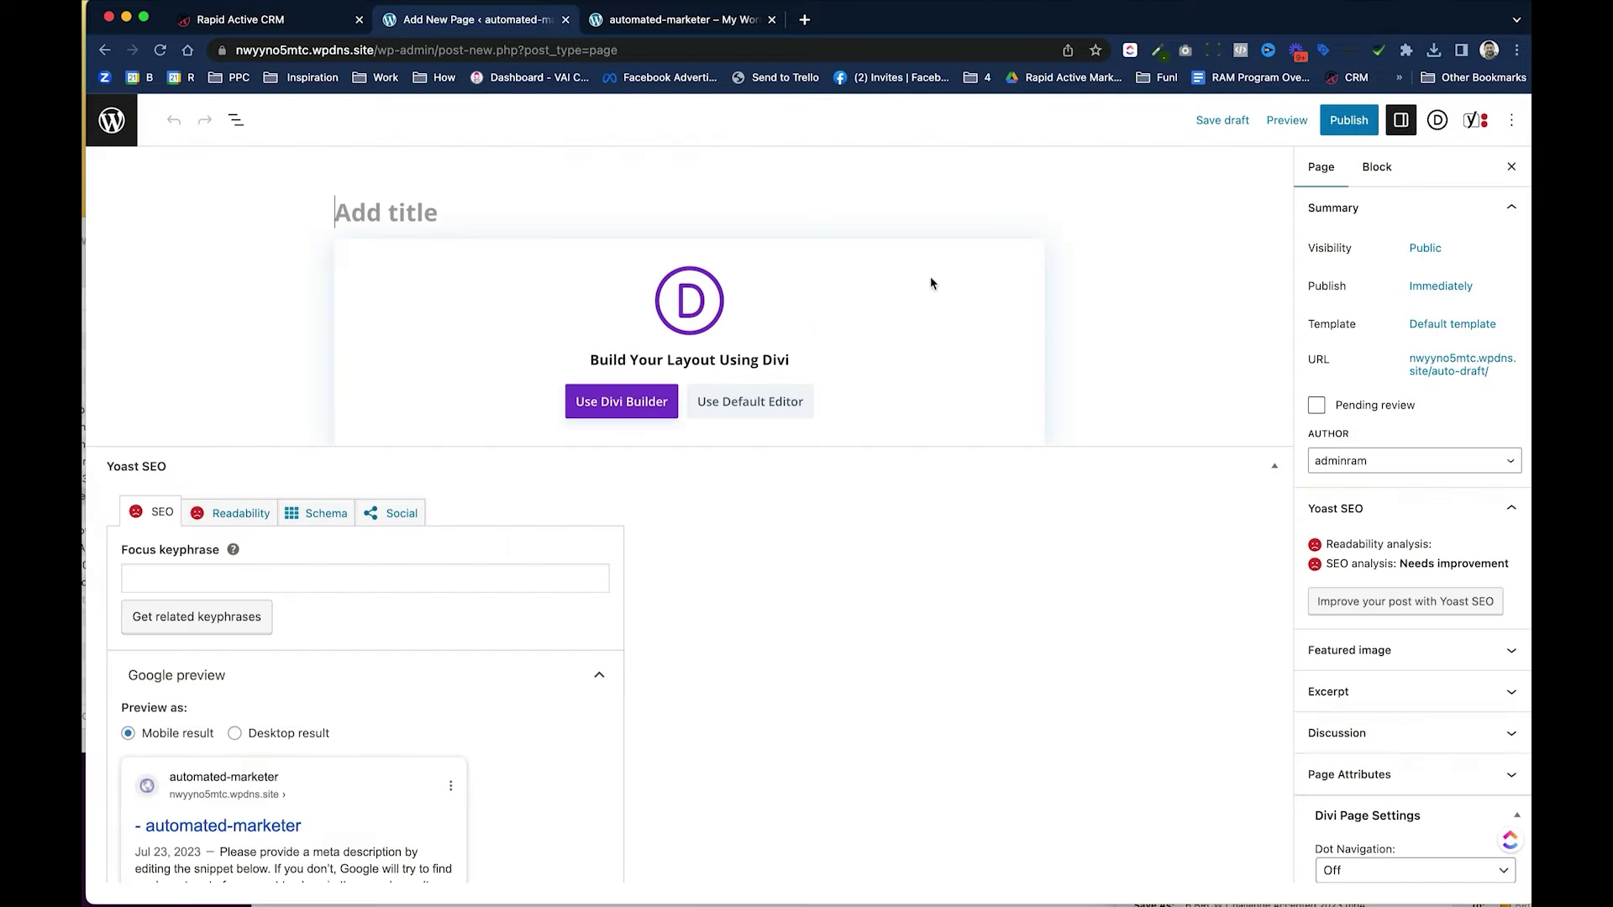
{"action": "left_click", "coordinate": [552, 222]}
{"action": "type", "text": "Demo Page"}
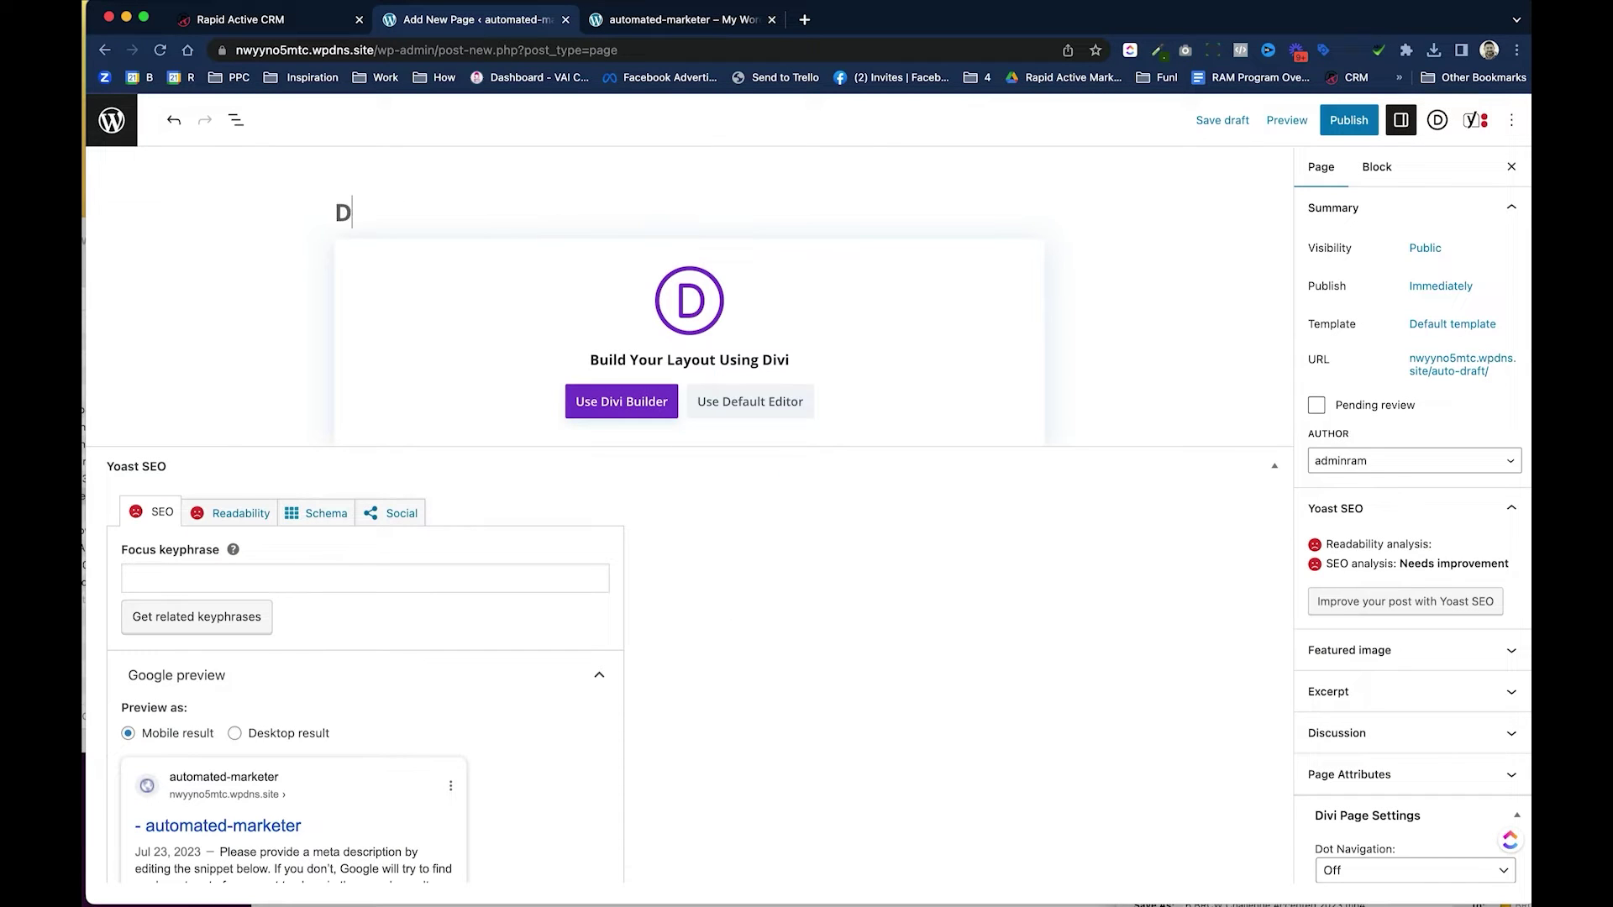
{"action": "left_click", "coordinate": [1348, 120]}
{"action": "left_click", "coordinate": [1357, 126]}
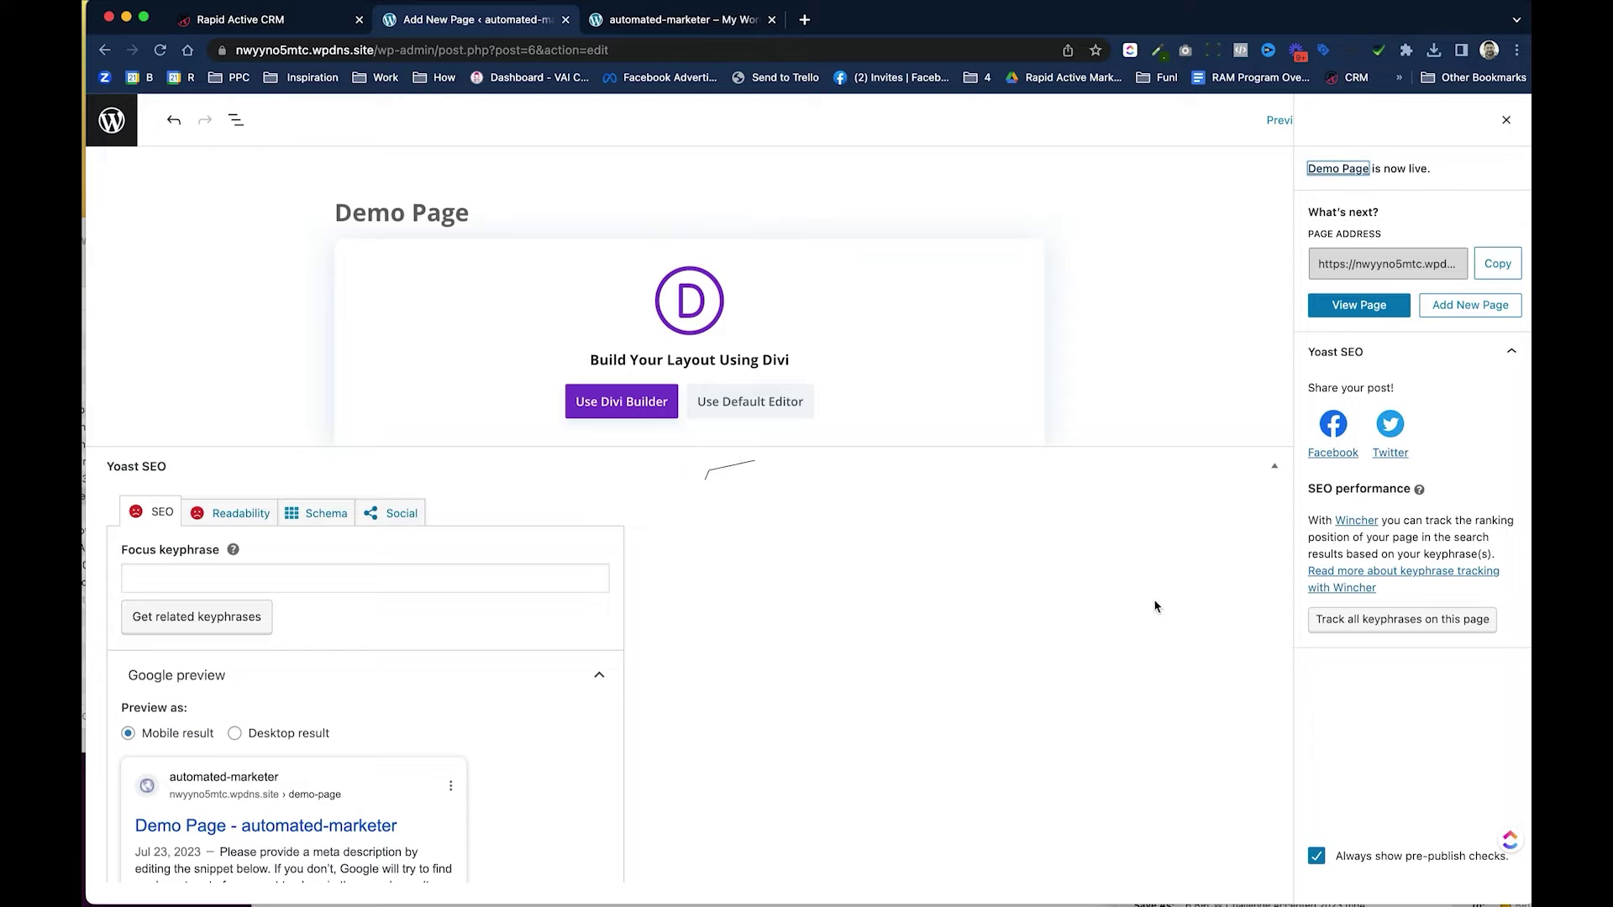
Start building Demo Page with the Divi Builder and open the Attorney layout pack from the premade layouts.
{"action": "left_click", "coordinate": [659, 412]}
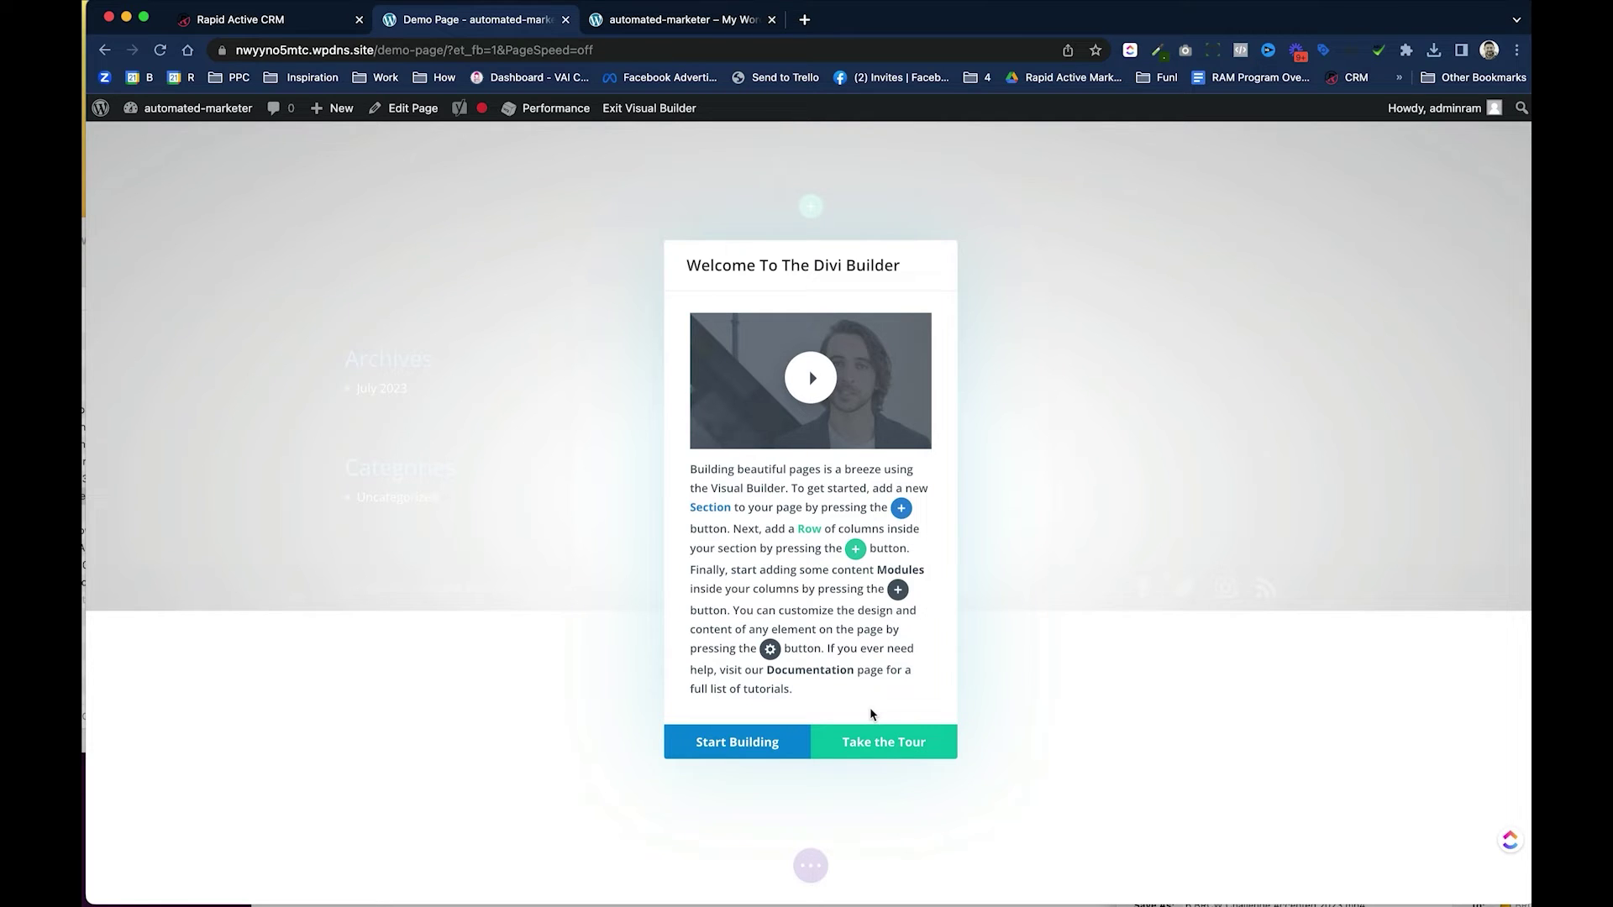
{"action": "left_click", "coordinate": [737, 743]}
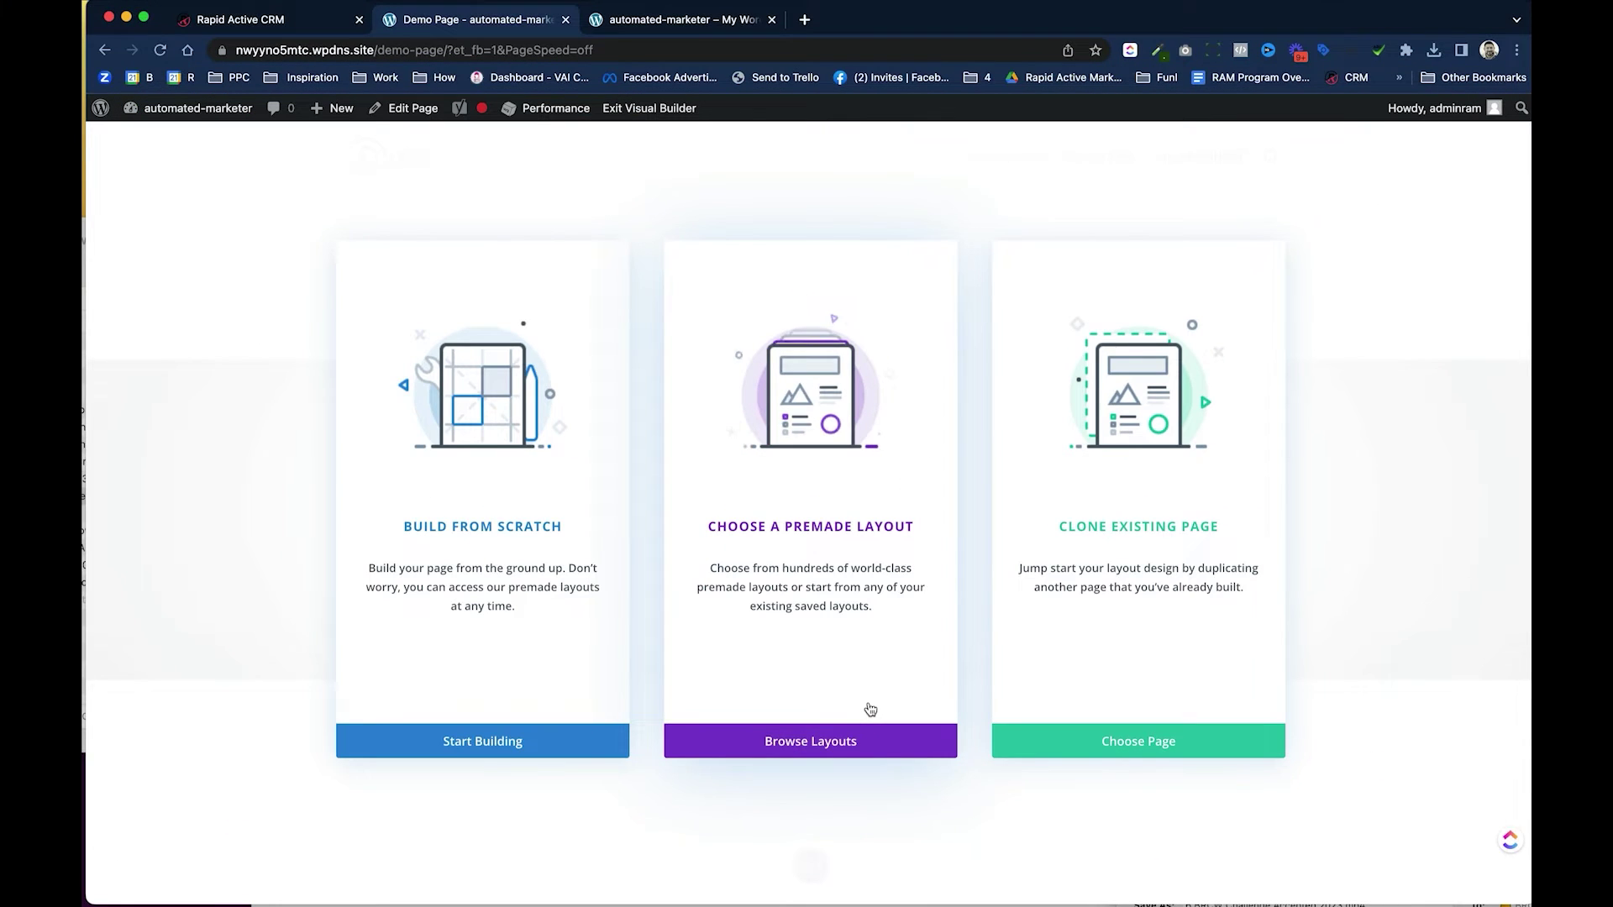
{"action": "left_click", "coordinate": [871, 710]}
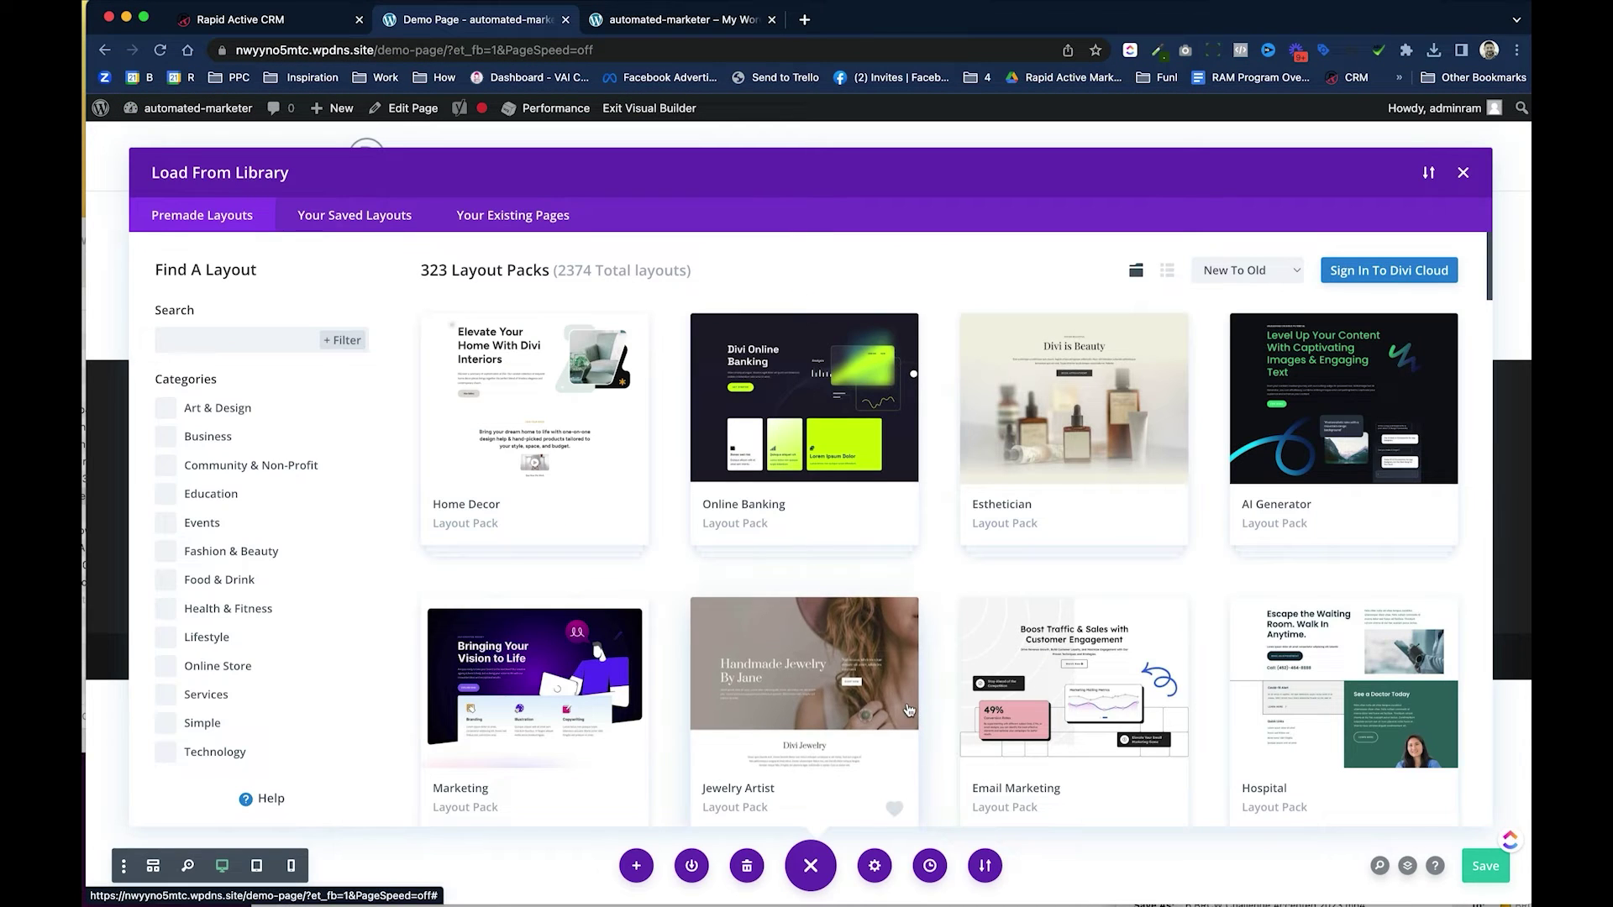
{"action": "scroll", "coordinate": [914, 708], "scroll_direction": "down", "scroll_amount": 5}
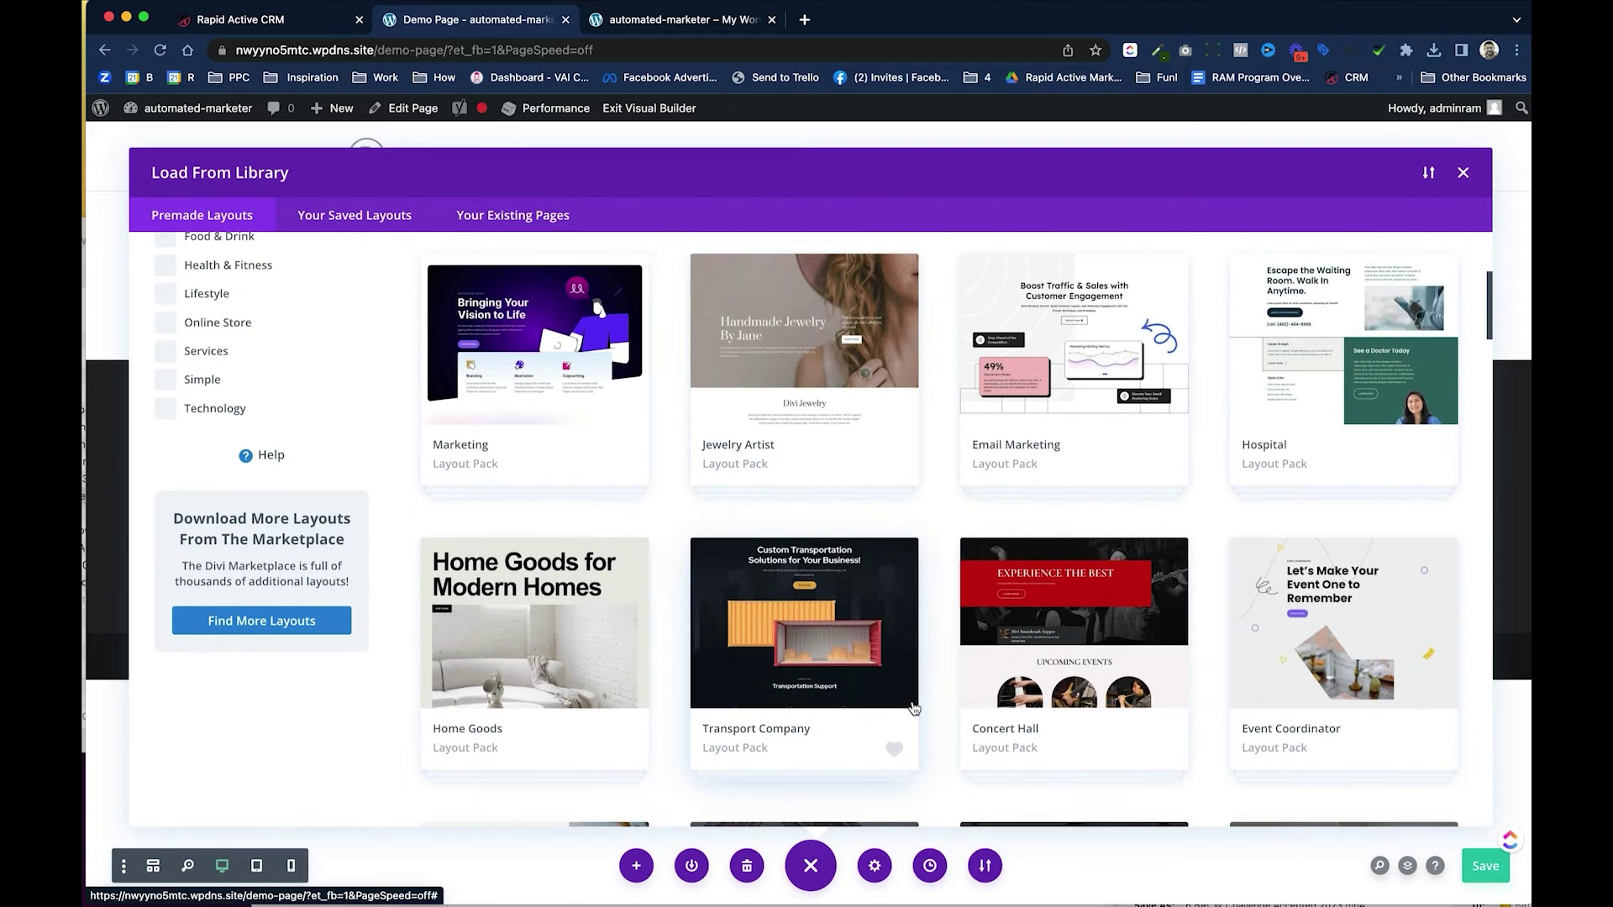
{"action": "scroll", "coordinate": [914, 708], "scroll_direction": "down", "scroll_amount": 3}
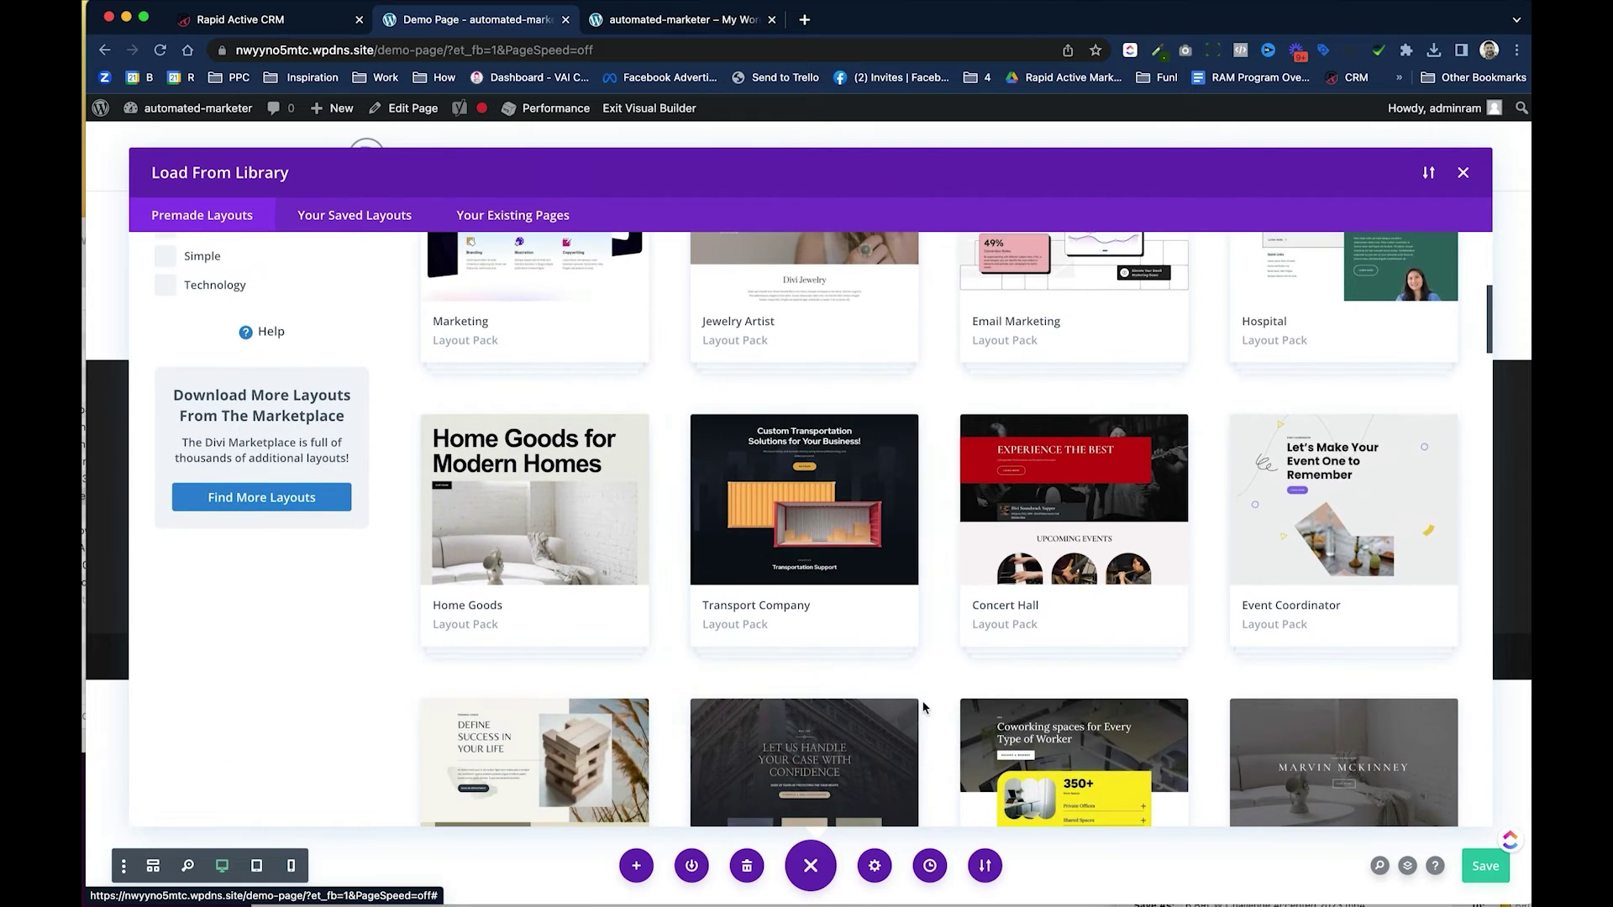
{"action": "scroll", "coordinate": [927, 707], "scroll_direction": "down", "scroll_amount": 2}
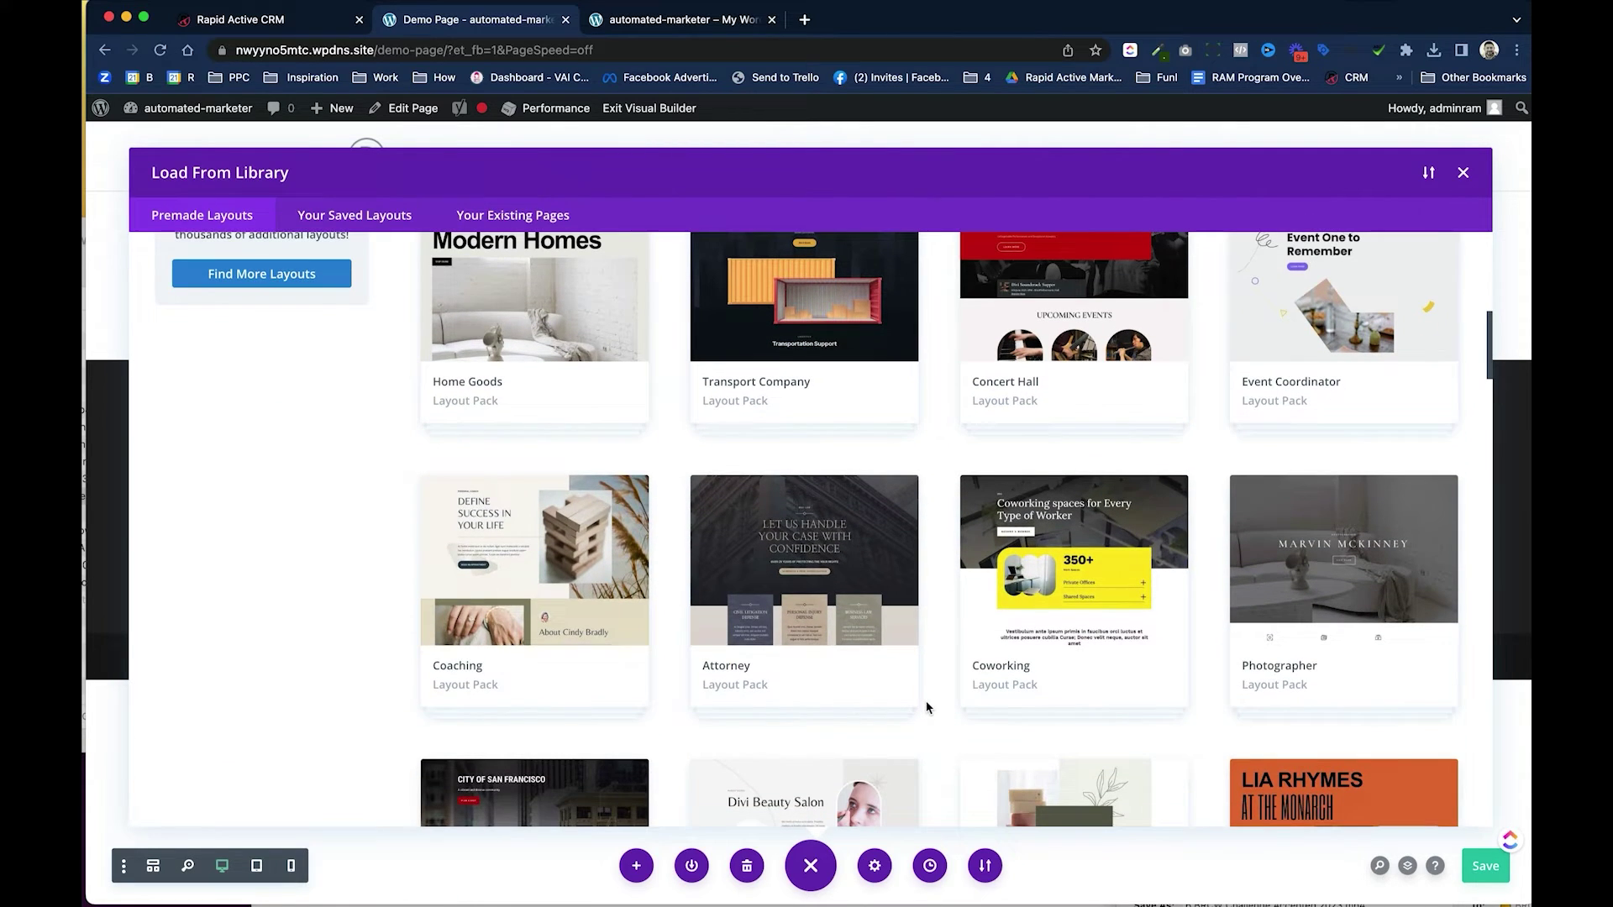
{"action": "left_click", "coordinate": [845, 521]}
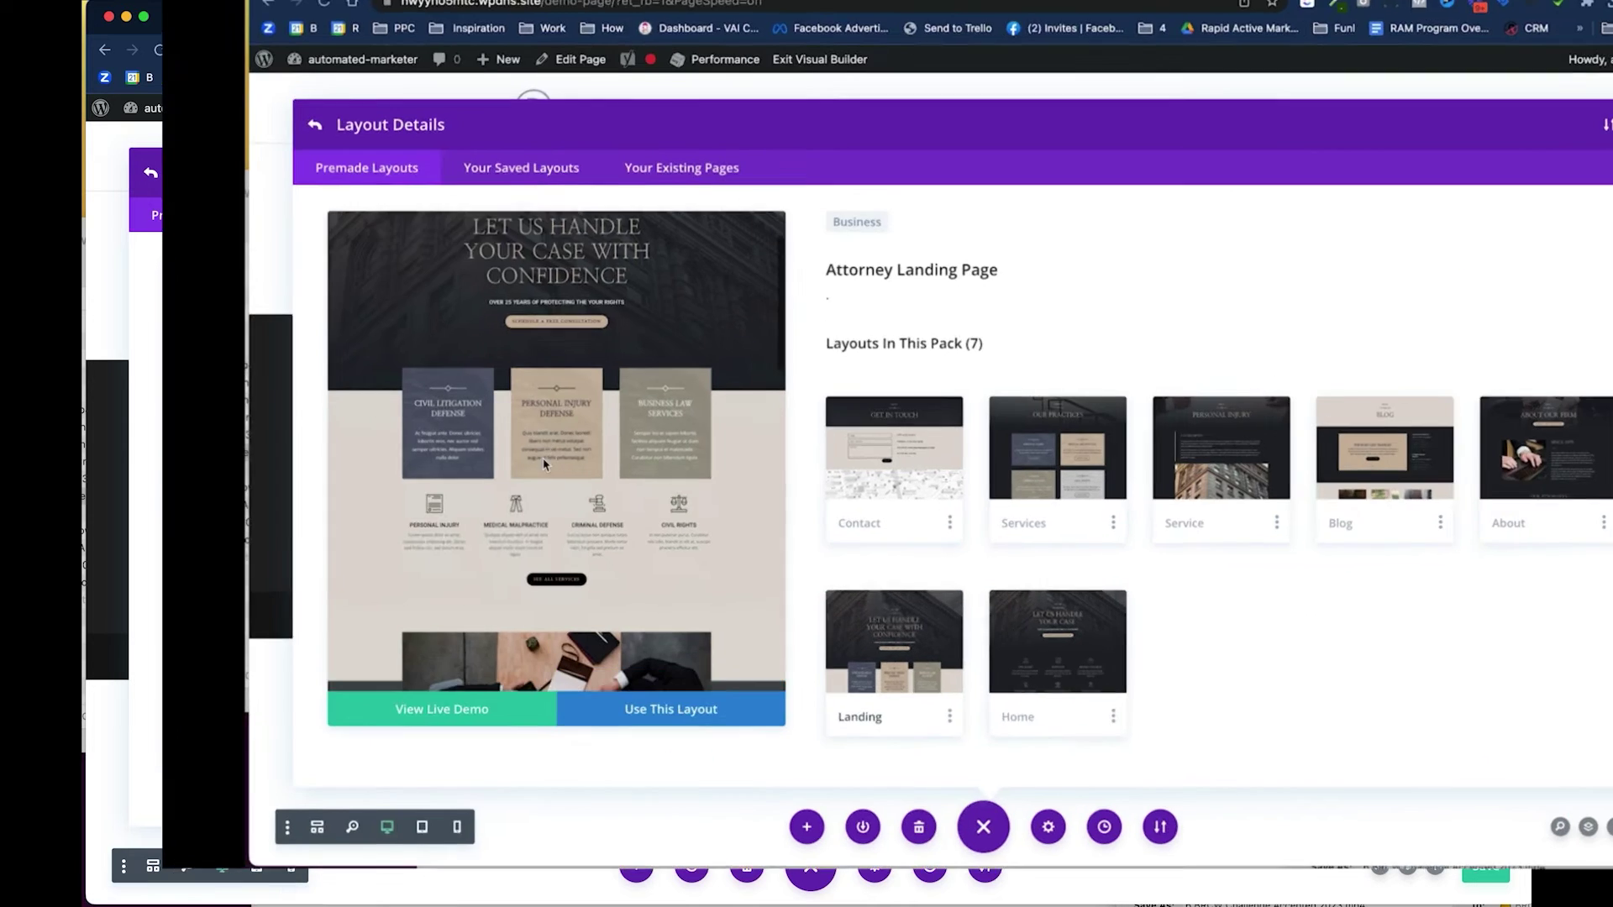
Look through the Attorney landing page preview and choose the pack's Contact layout for the page.
{"action": "scroll", "coordinate": [376, 506], "scroll_direction": "down", "scroll_amount": 10}
{"action": "scroll", "coordinate": [392, 468], "scroll_direction": "down", "scroll_amount": 5}
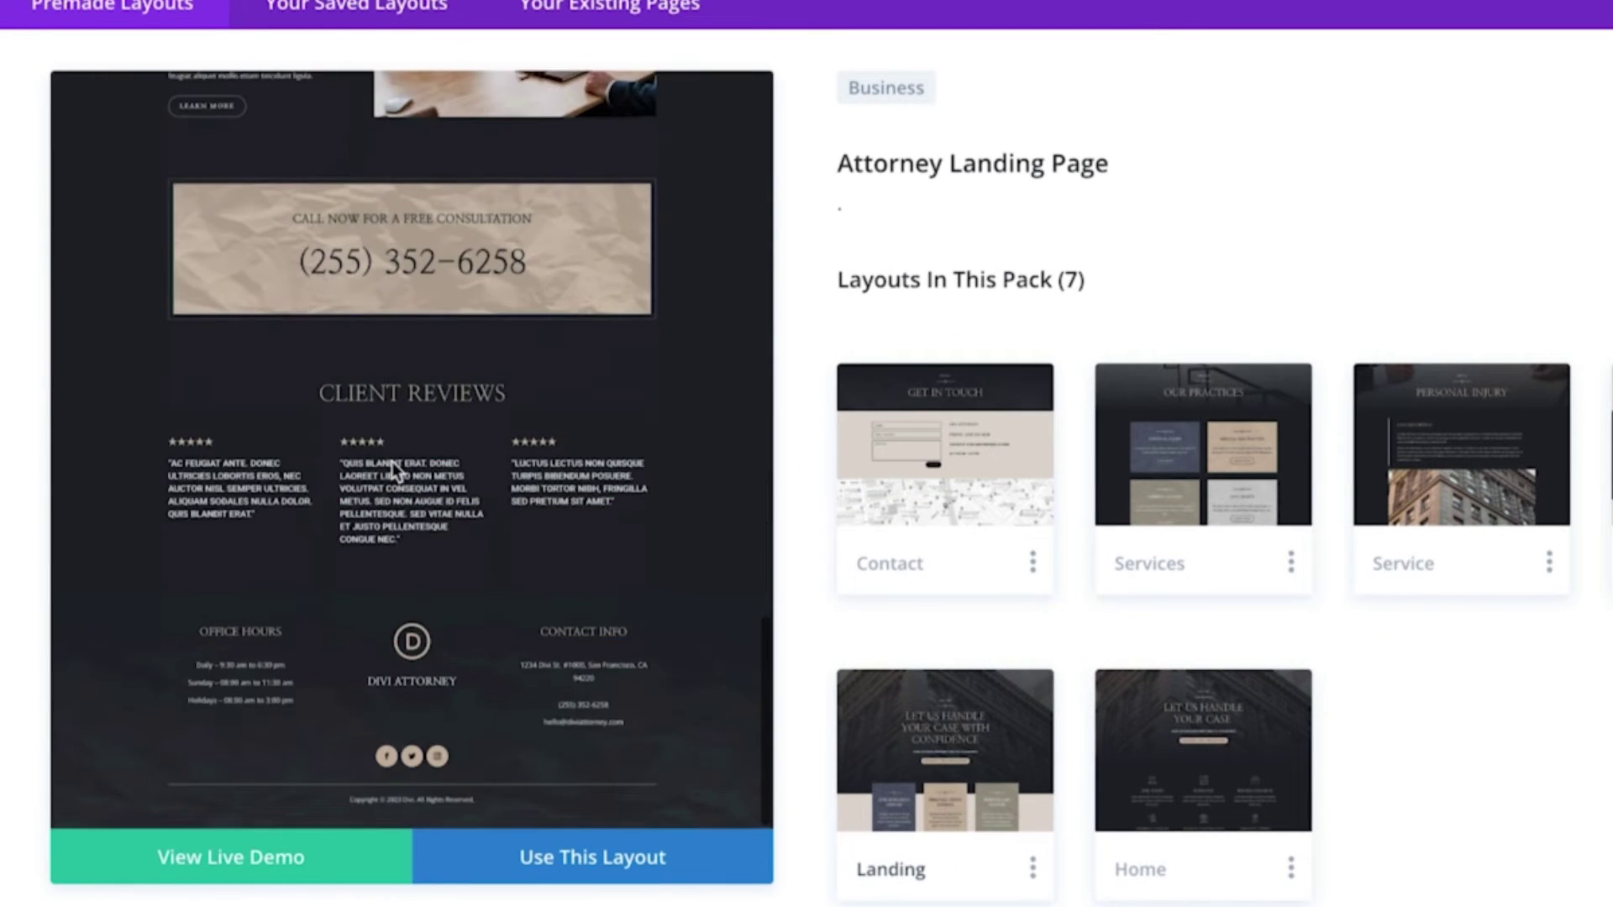
{"action": "scroll", "coordinate": [391, 468], "scroll_direction": "up", "scroll_amount": 15}
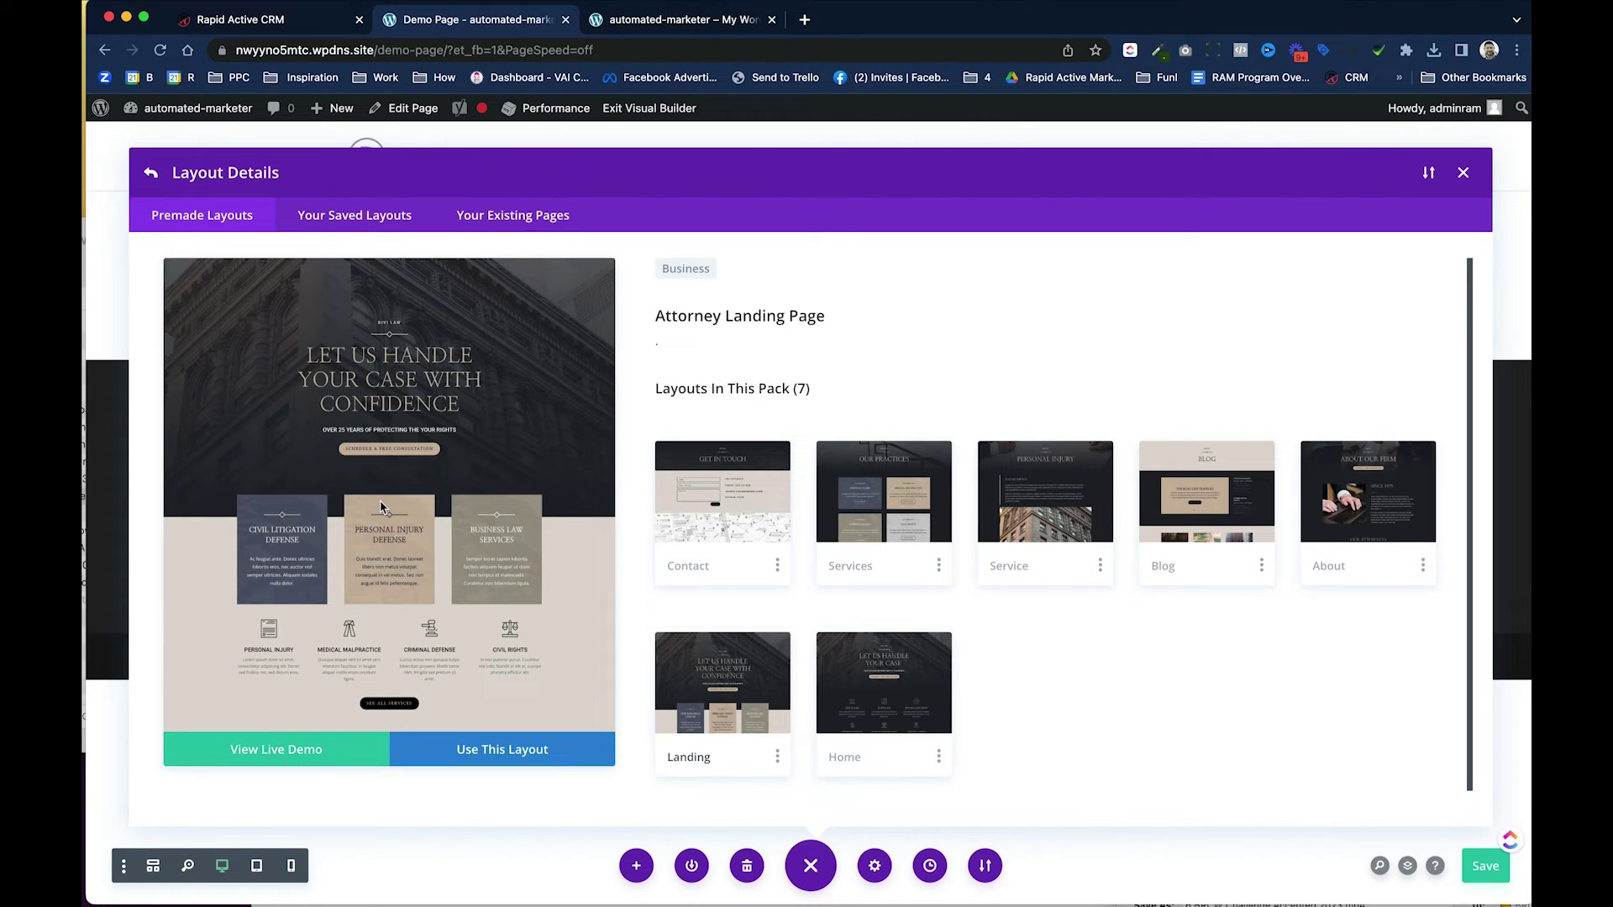
{"action": "left_click", "coordinate": [674, 513]}
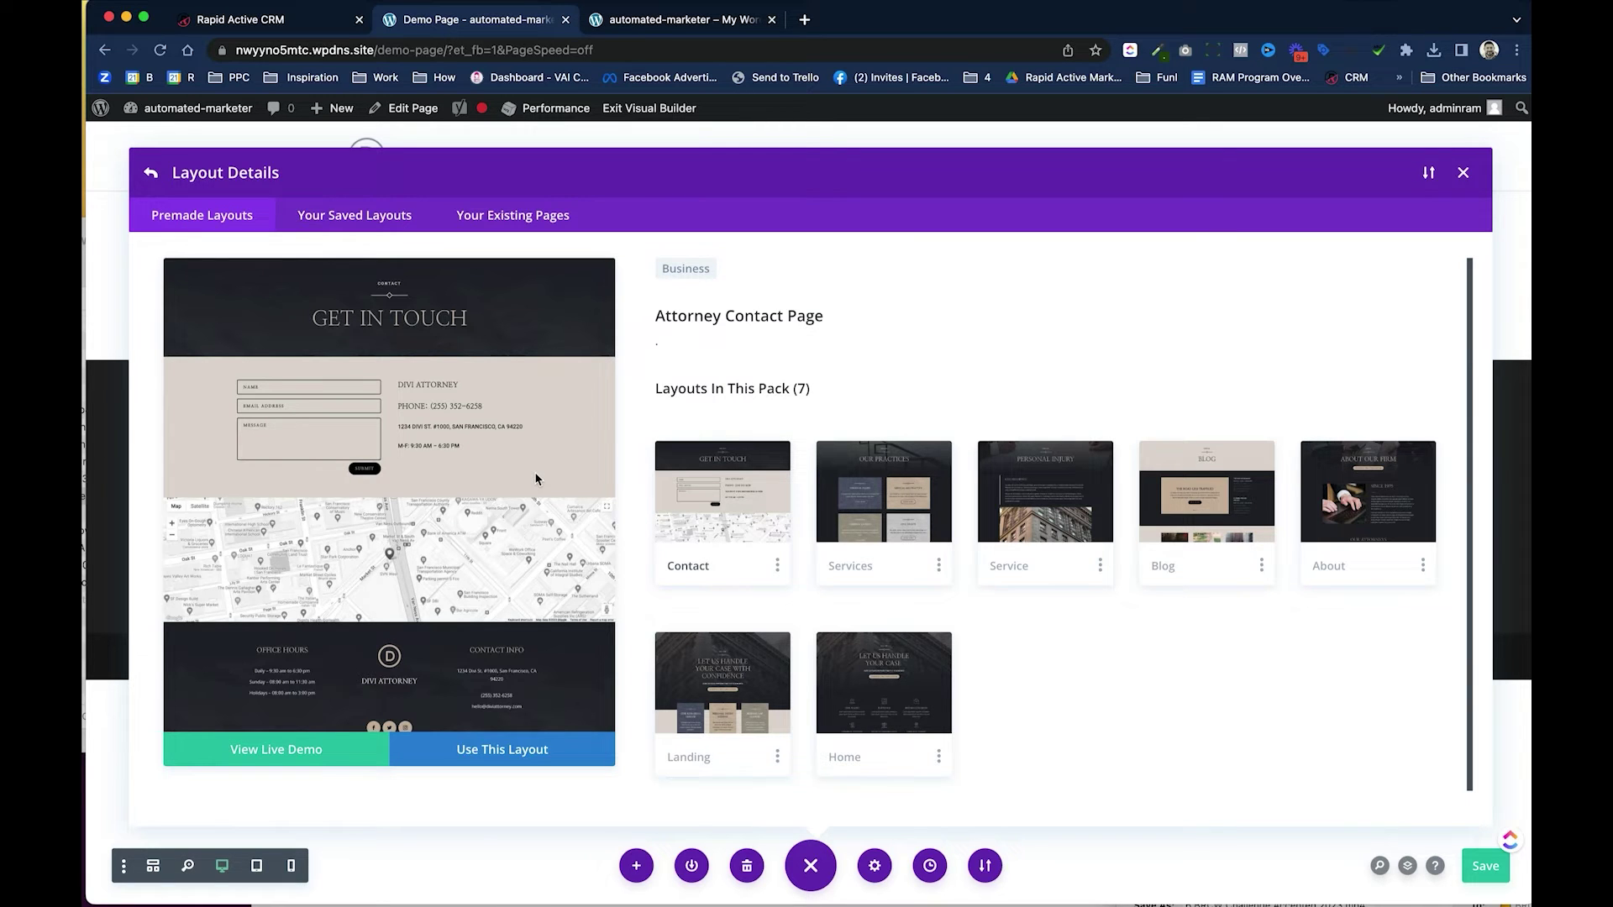
{"action": "left_click", "coordinate": [527, 757]}
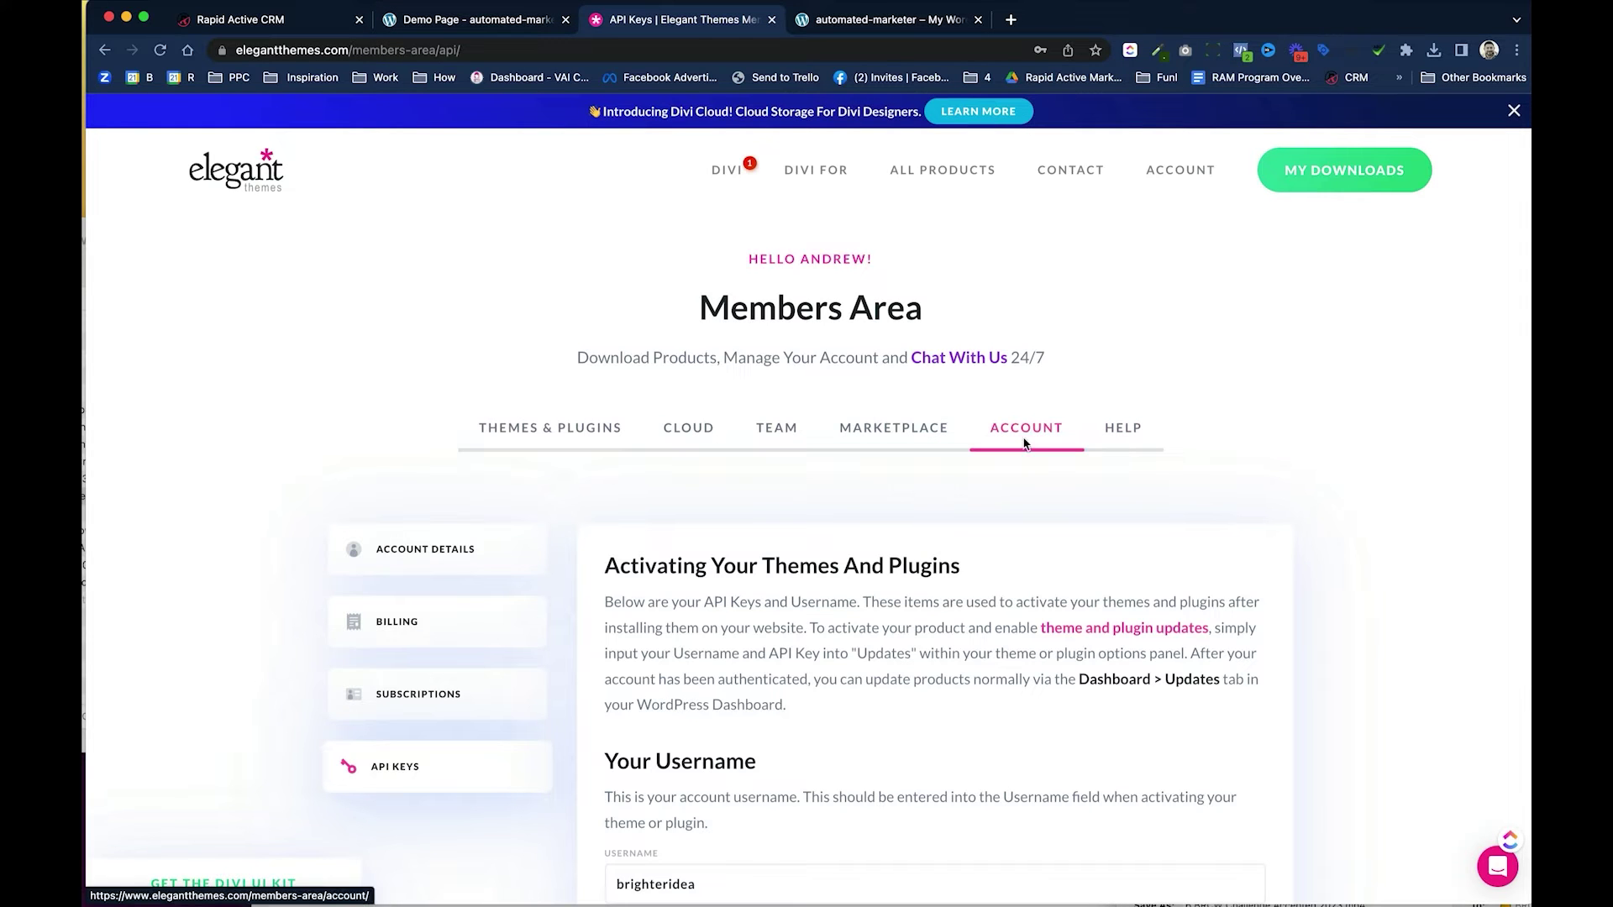
Copy the account username and API key from the Elegant Themes members area and submit them to authenticate the Divi layout download.
{"action": "left_click", "coordinate": [389, 770]}
{"action": "scroll", "coordinate": [842, 605], "scroll_direction": "down", "scroll_amount": 4}
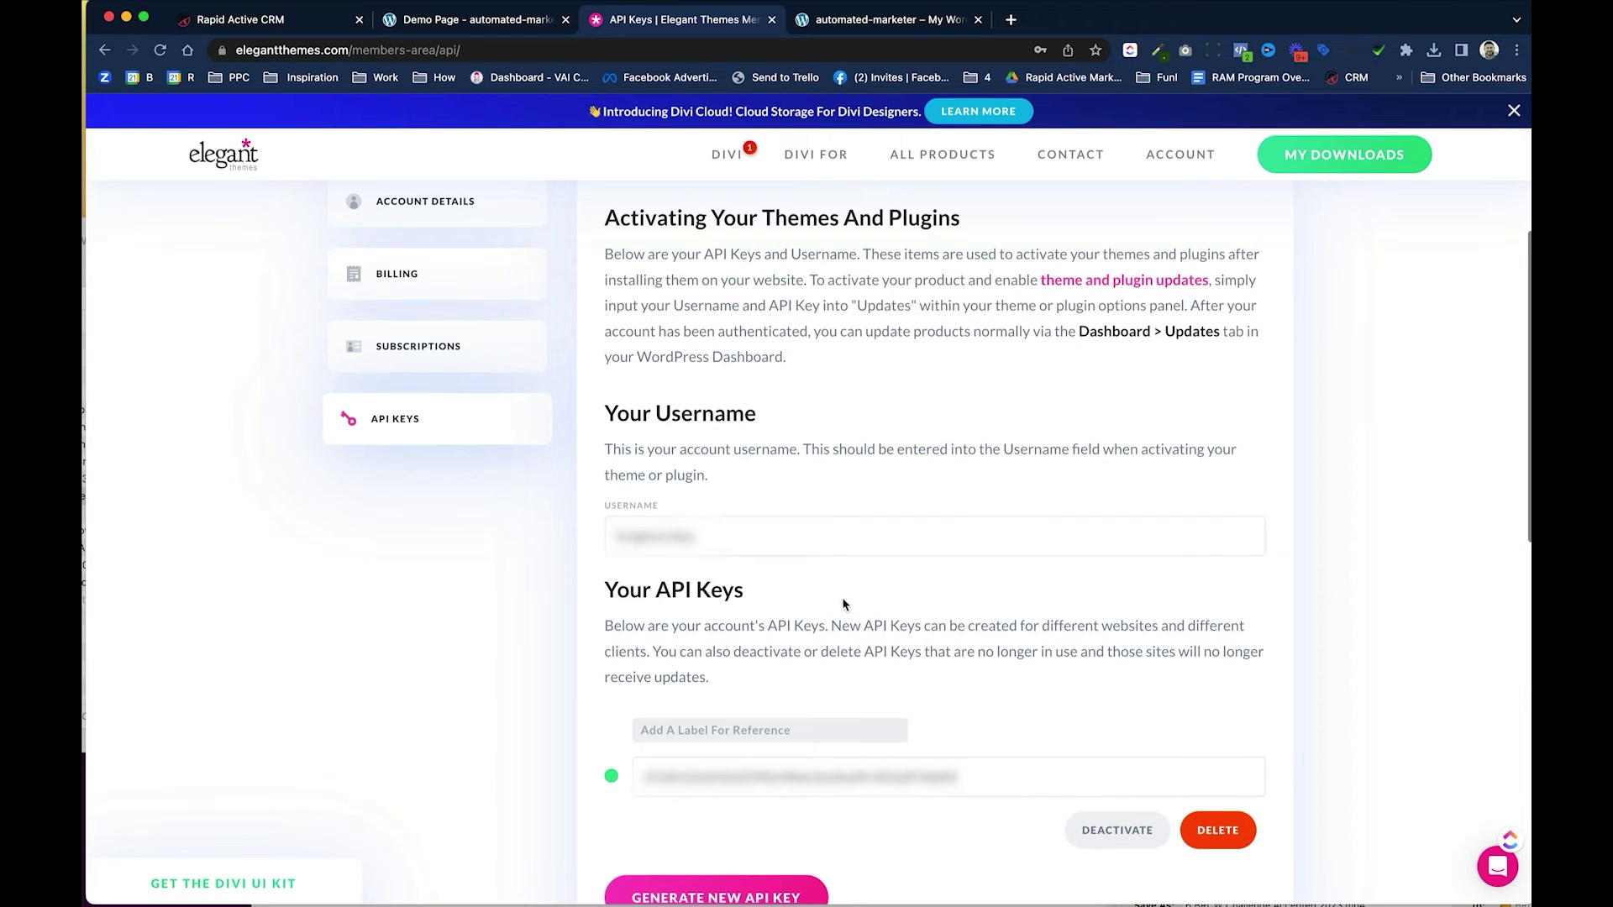
{"action": "left_click", "coordinate": [741, 544]}
{"action": "key", "text": "super+alt+Left"}
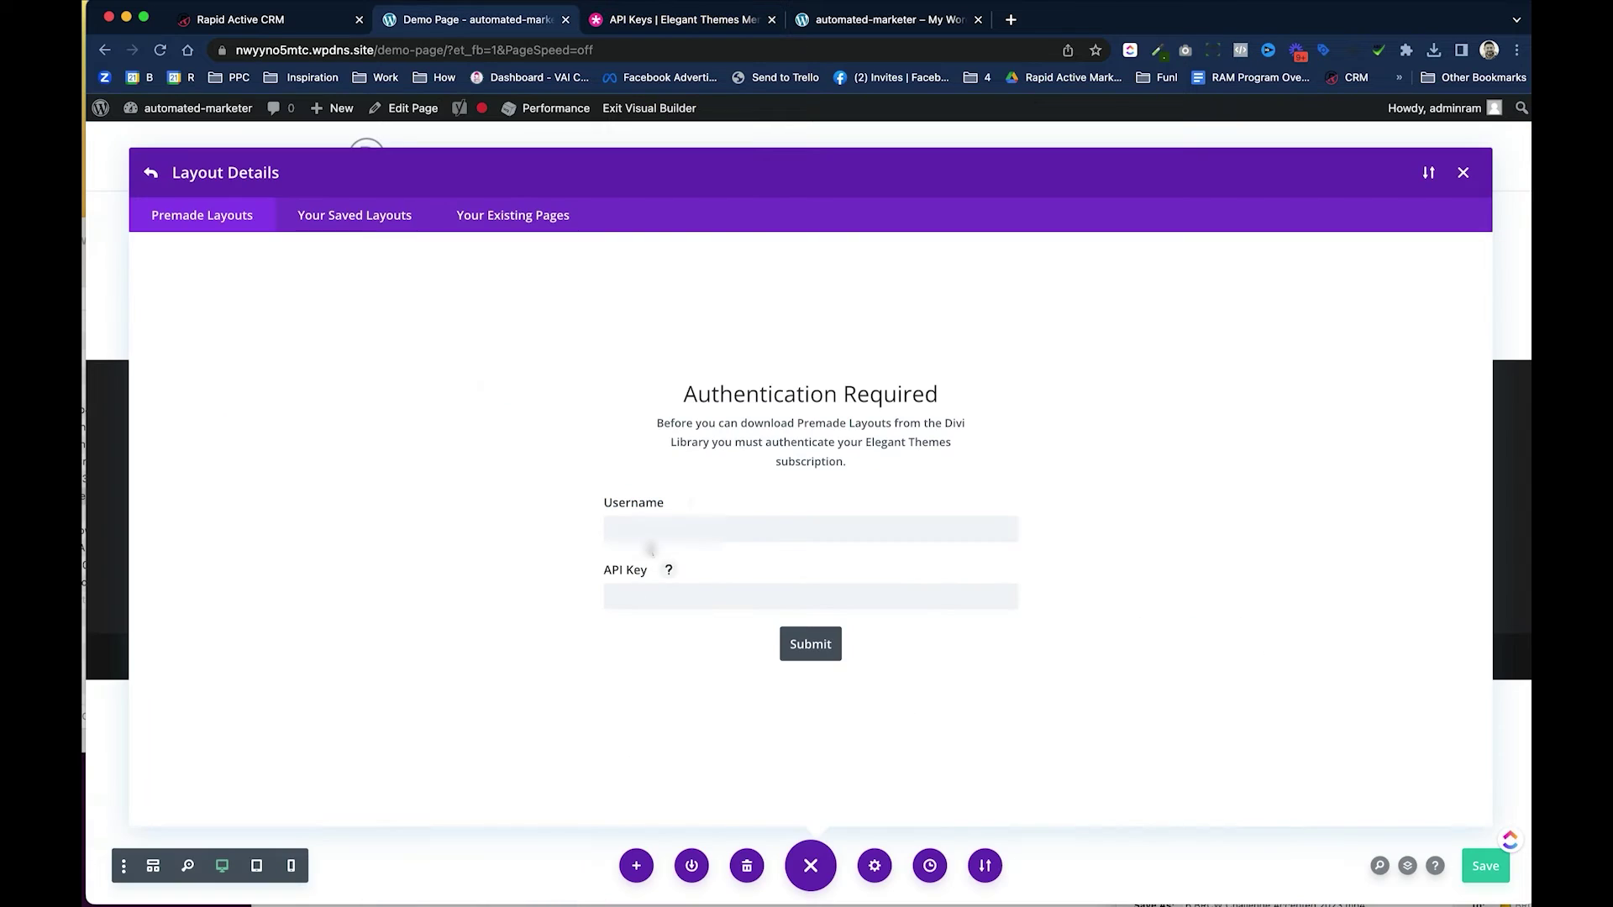
{"action": "left_click", "coordinate": [694, 32]}
{"action": "left_click", "coordinate": [948, 777]}
{"action": "left_click", "coordinate": [515, 21]}
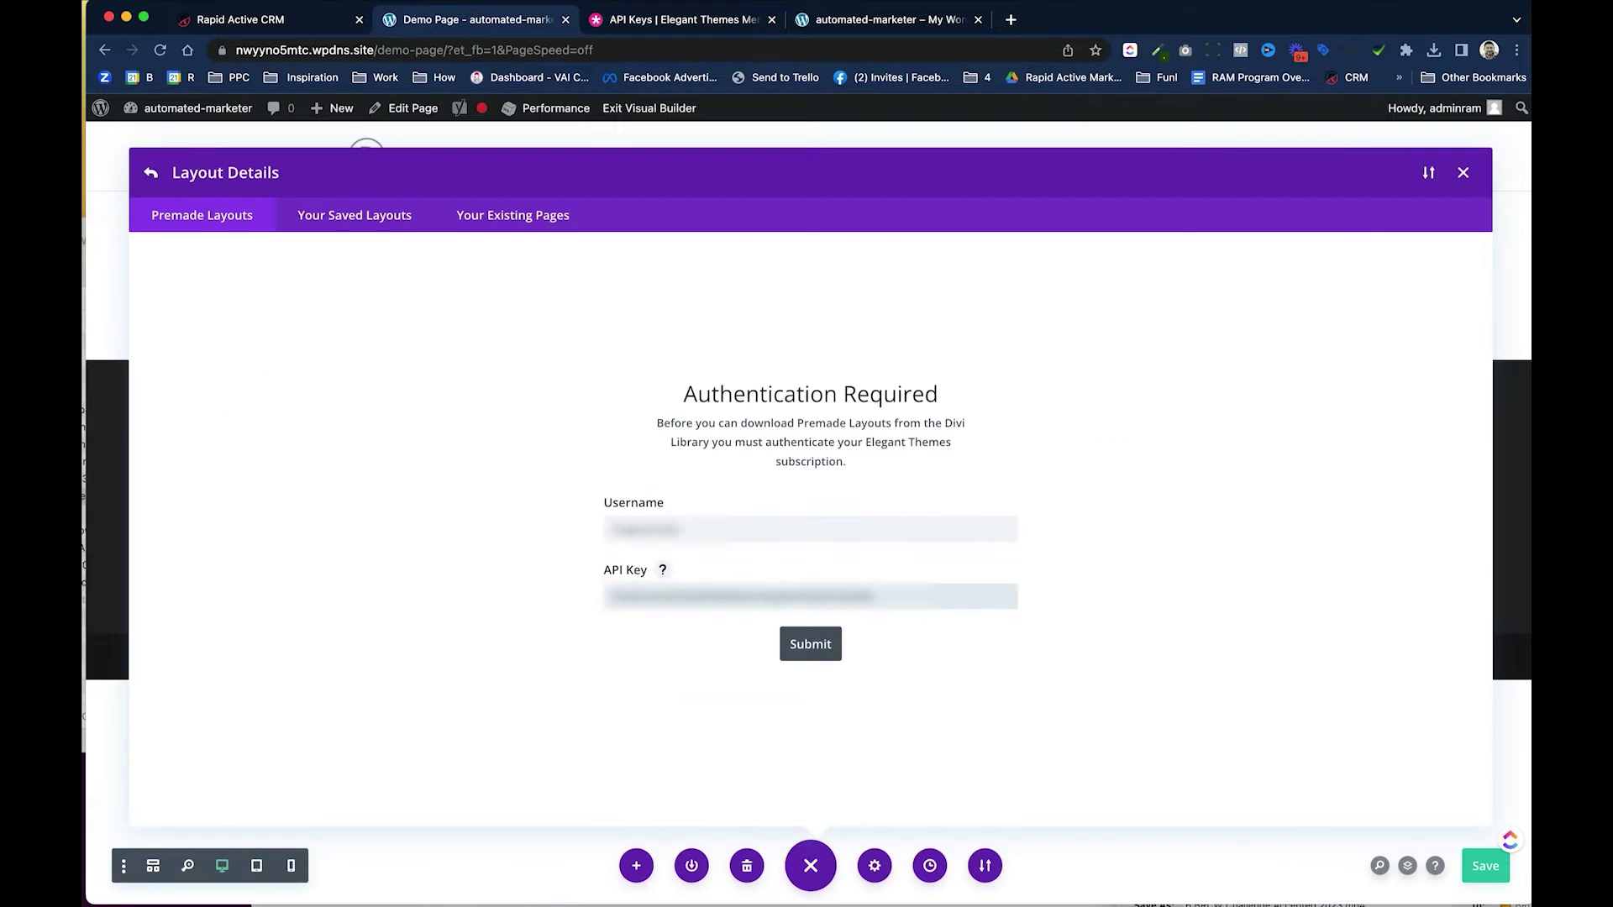
{"action": "left_click", "coordinate": [822, 647]}
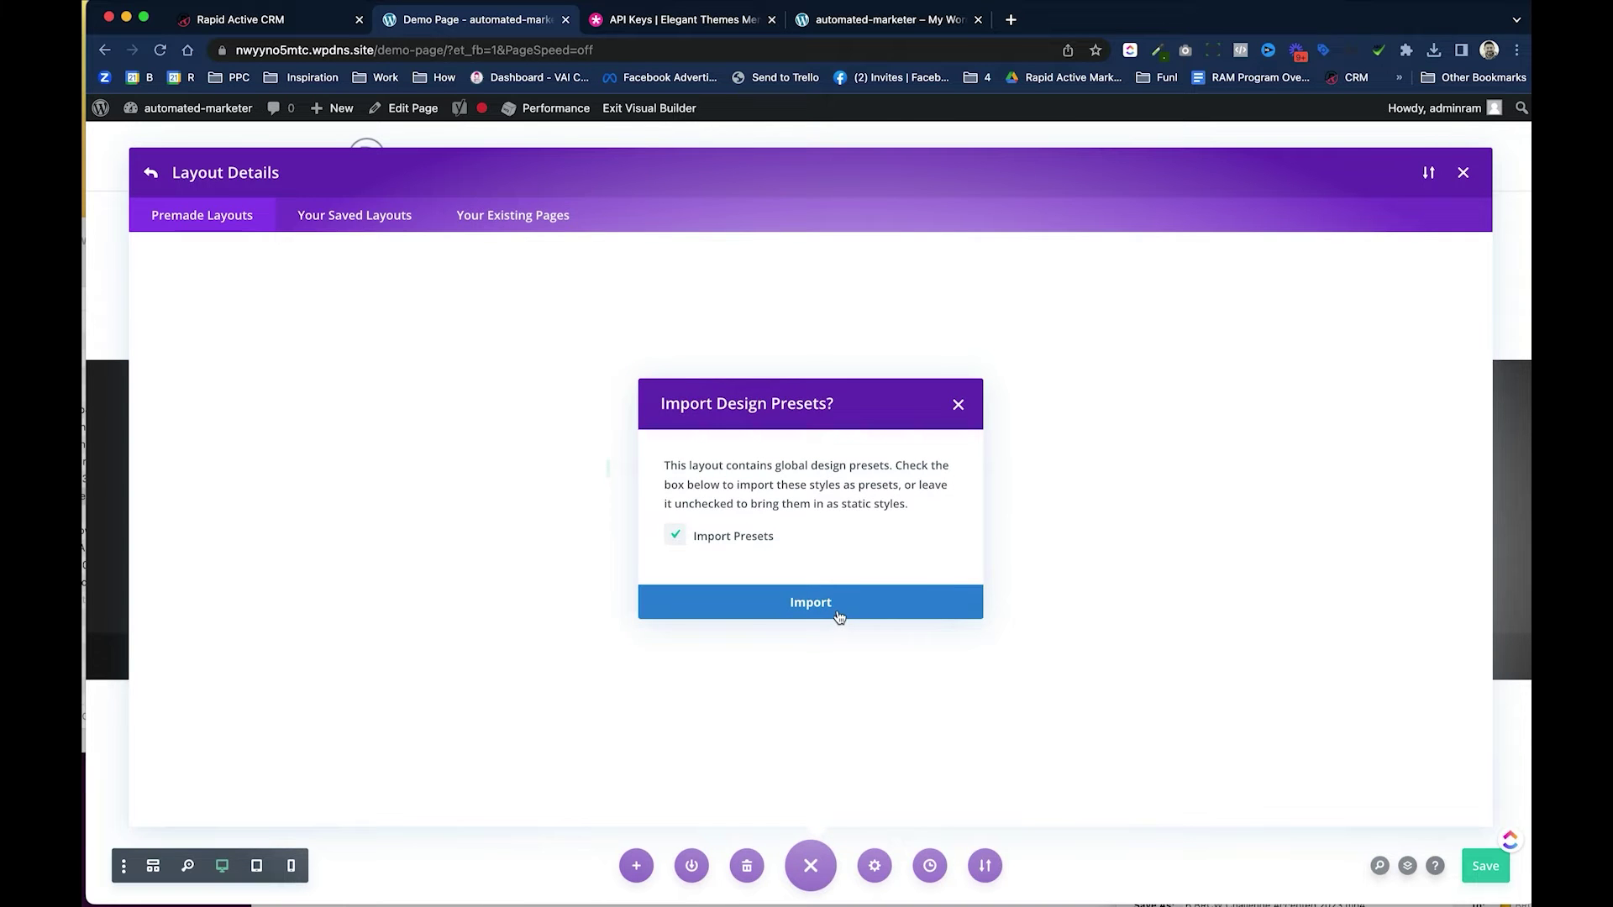
Import the Contact layout with its design presets, and delete the contact form module beside the Divi Attorney details.
{"action": "left_click", "coordinate": [839, 618]}
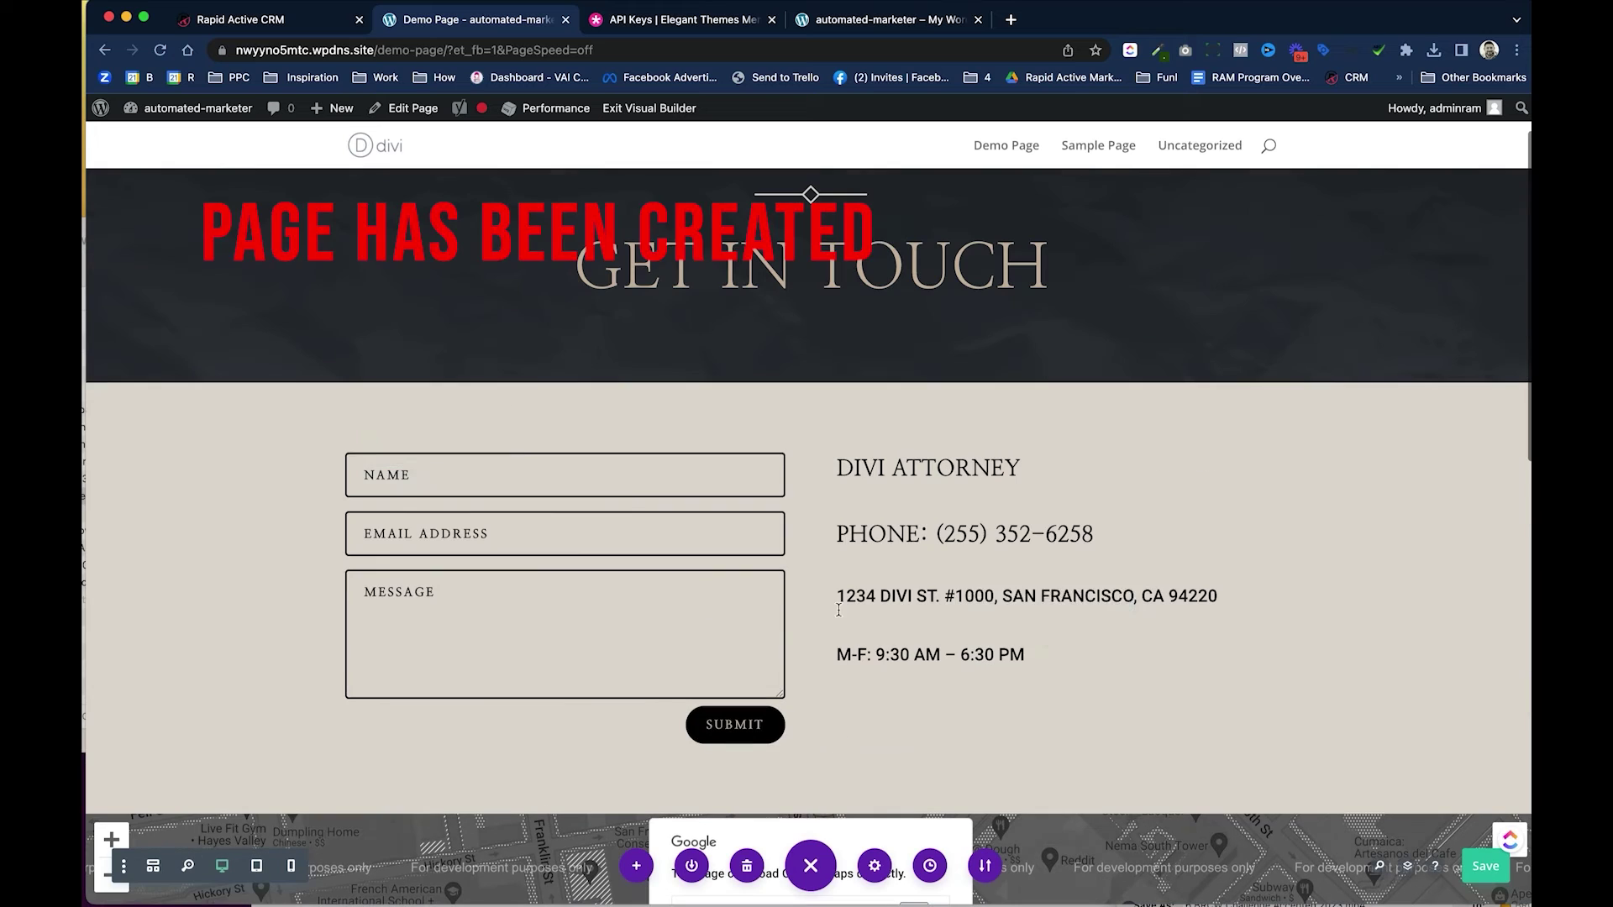
{"action": "mouse_move", "coordinate": [583, 557]}
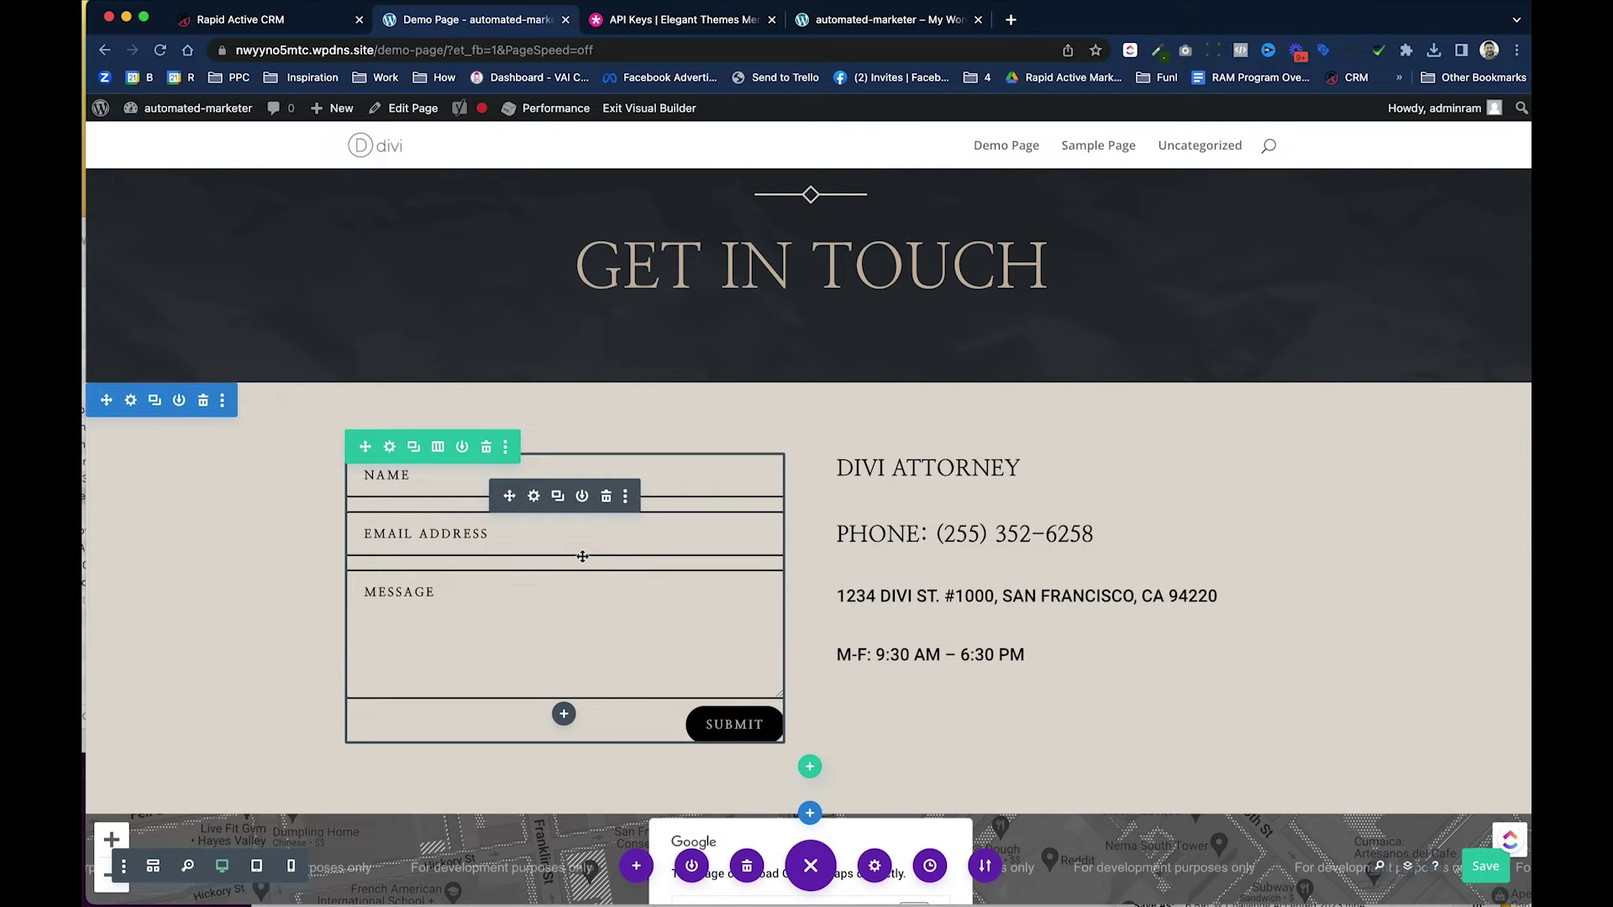
{"action": "left_click", "coordinate": [606, 507]}
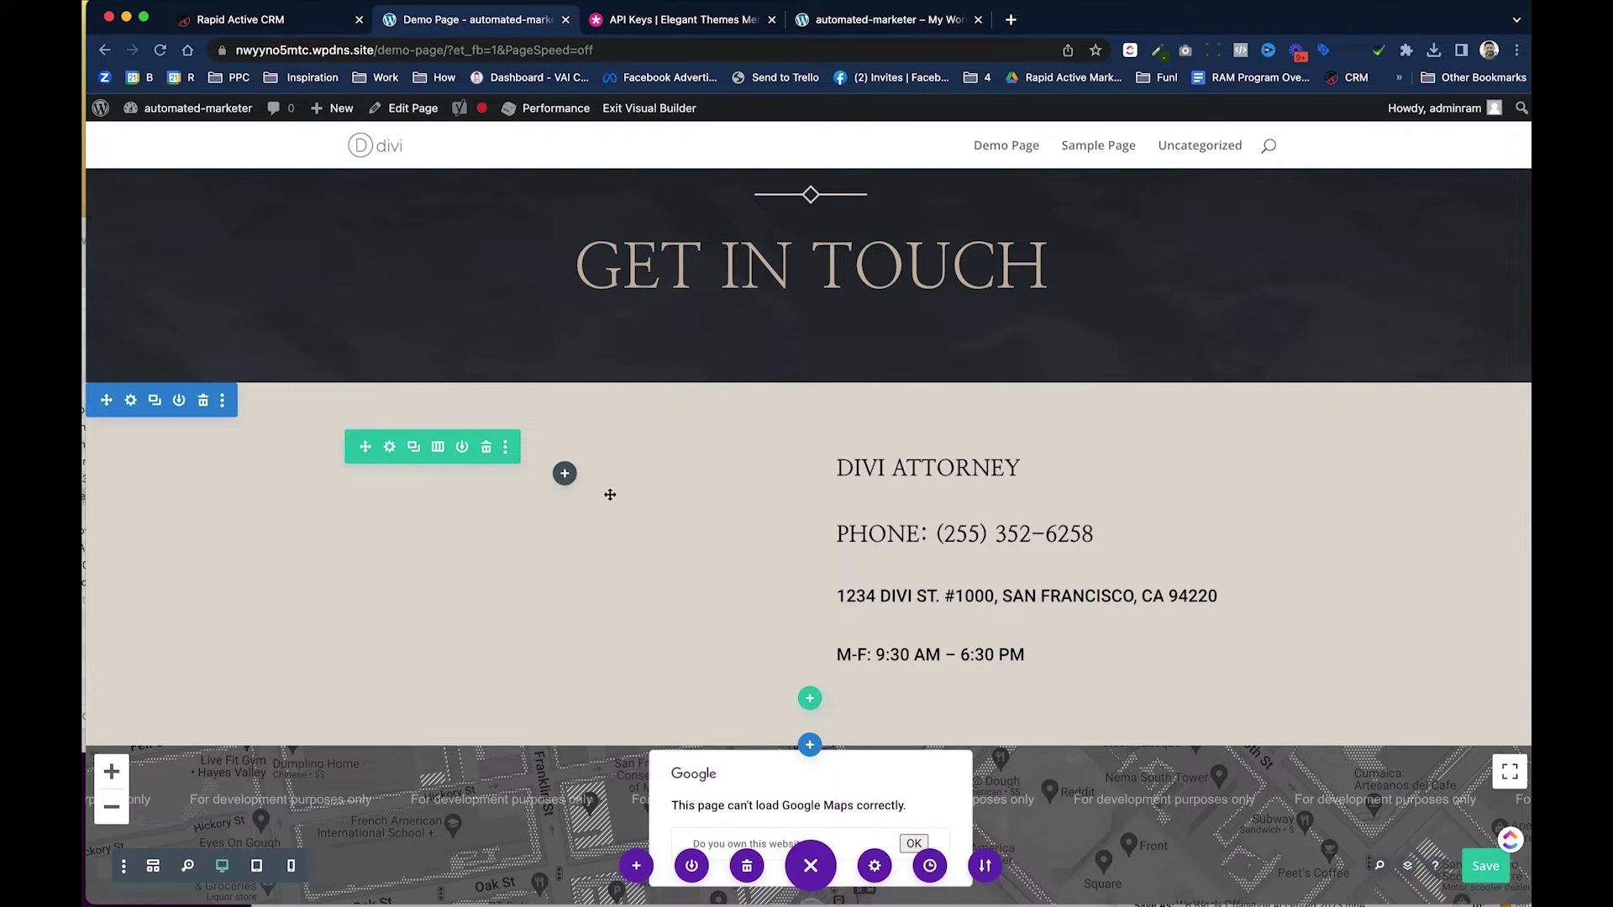
Switch to Rapid Active CRM and create a new blank form in the form builder.
{"action": "left_click", "coordinate": [271, 23]}
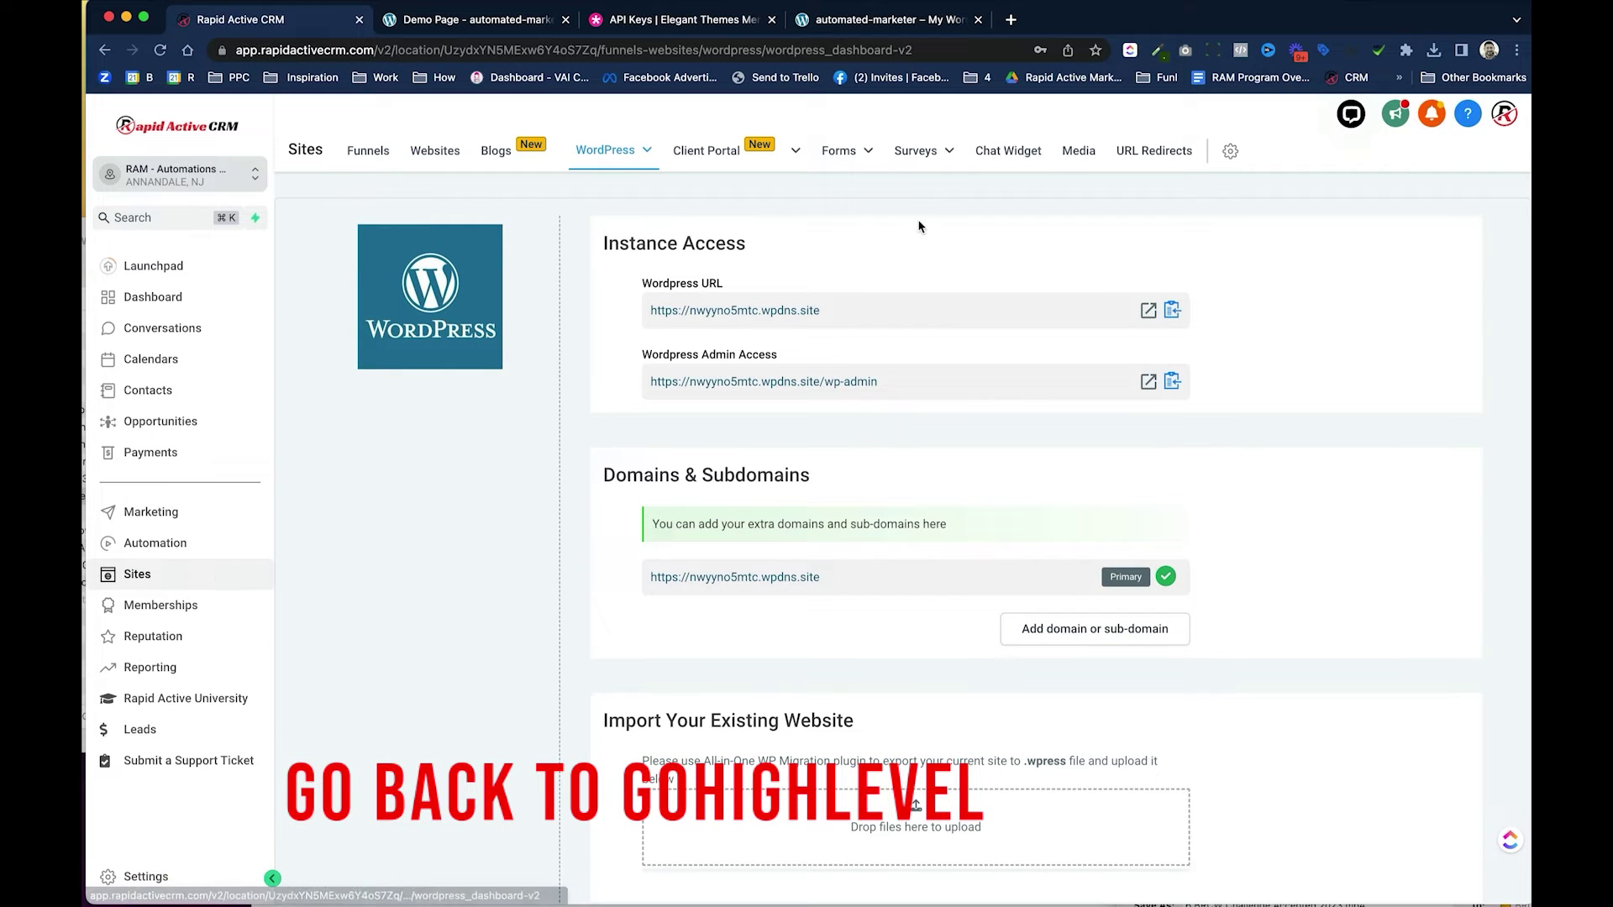
{"action": "mouse_move", "coordinate": [855, 165]}
{"action": "left_click", "coordinate": [828, 190]}
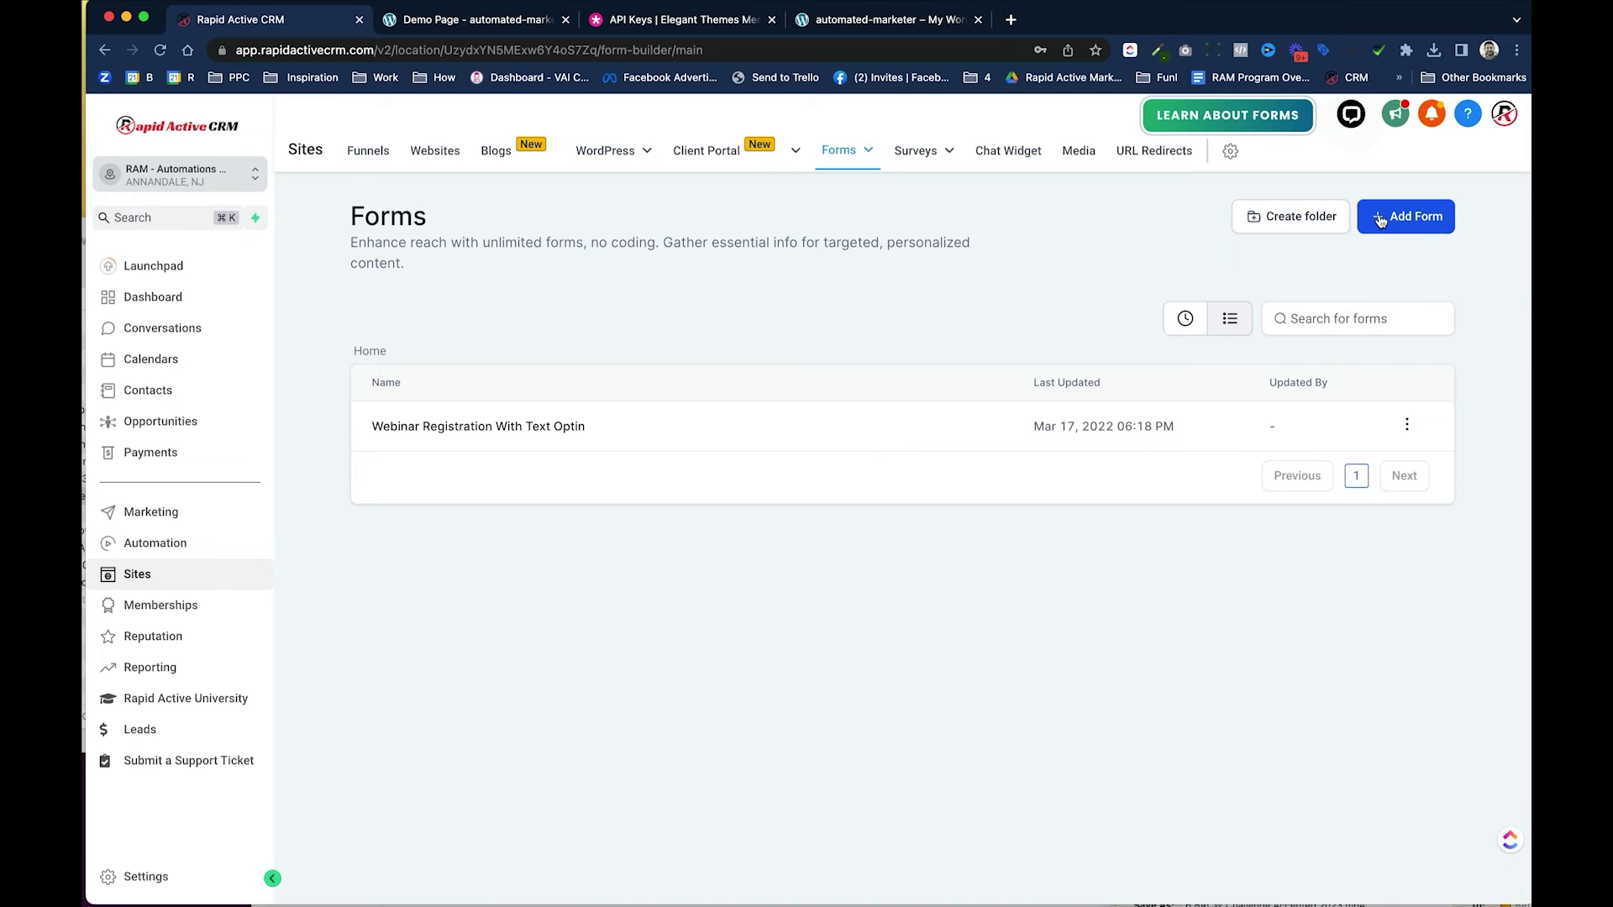
{"action": "left_click", "coordinate": [1411, 217]}
{"action": "left_click", "coordinate": [1428, 256]}
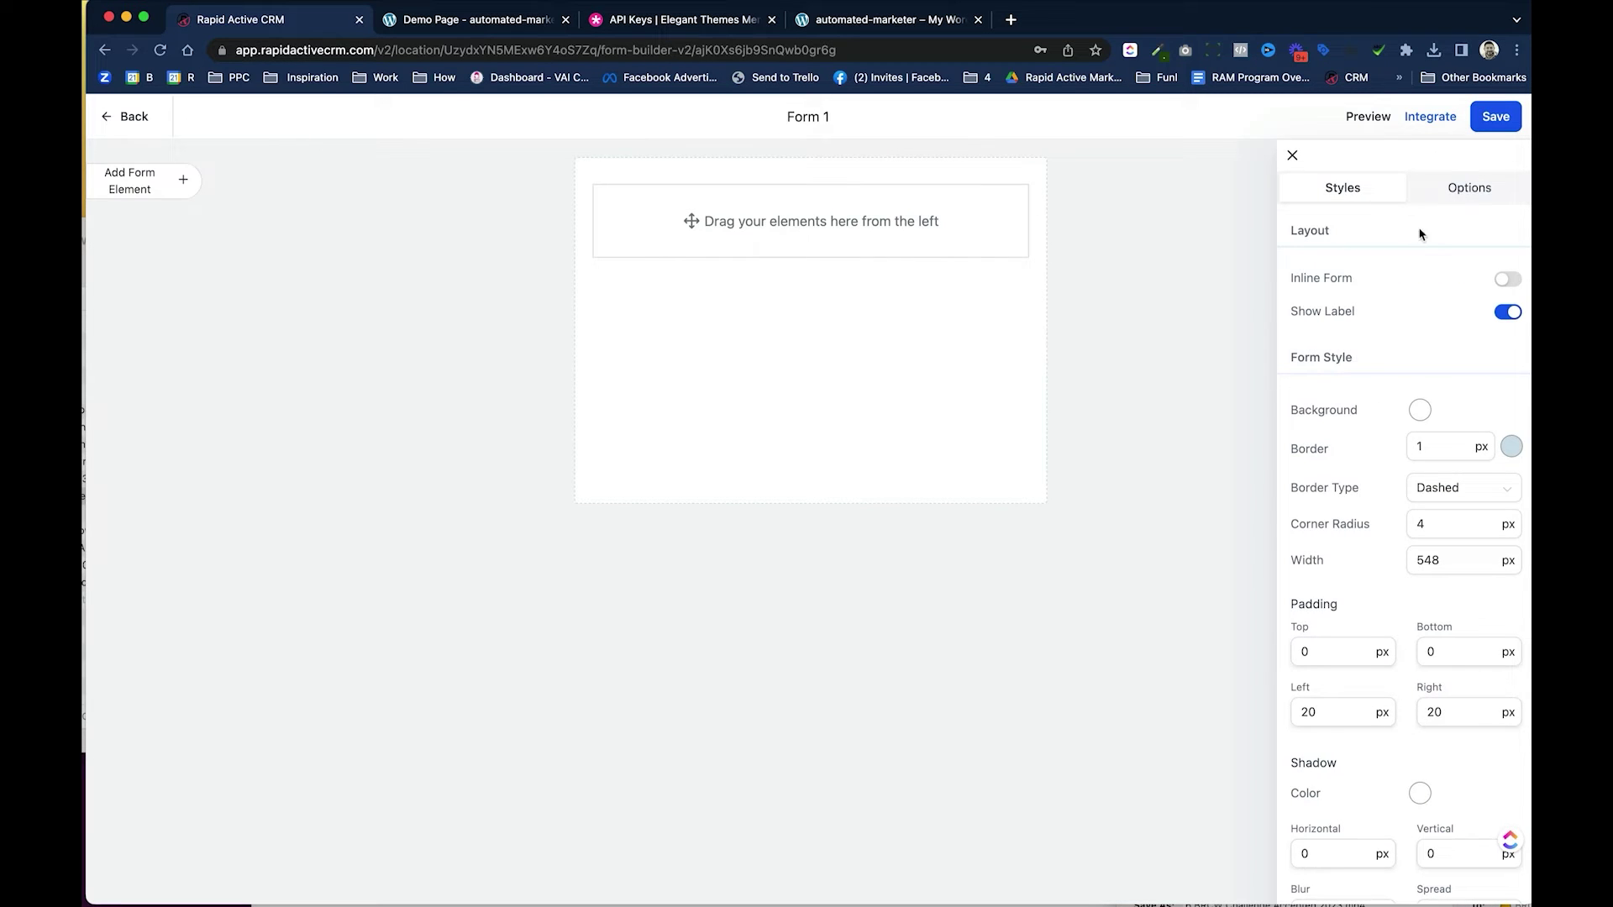
Name the new form "Lawyer Contact Form" in its options.
{"action": "left_click", "coordinate": [1470, 187]}
{"action": "left_click", "coordinate": [1379, 276]}
{"action": "key", "text": "ctrl+a"}
{"action": "type", "text": "La"}
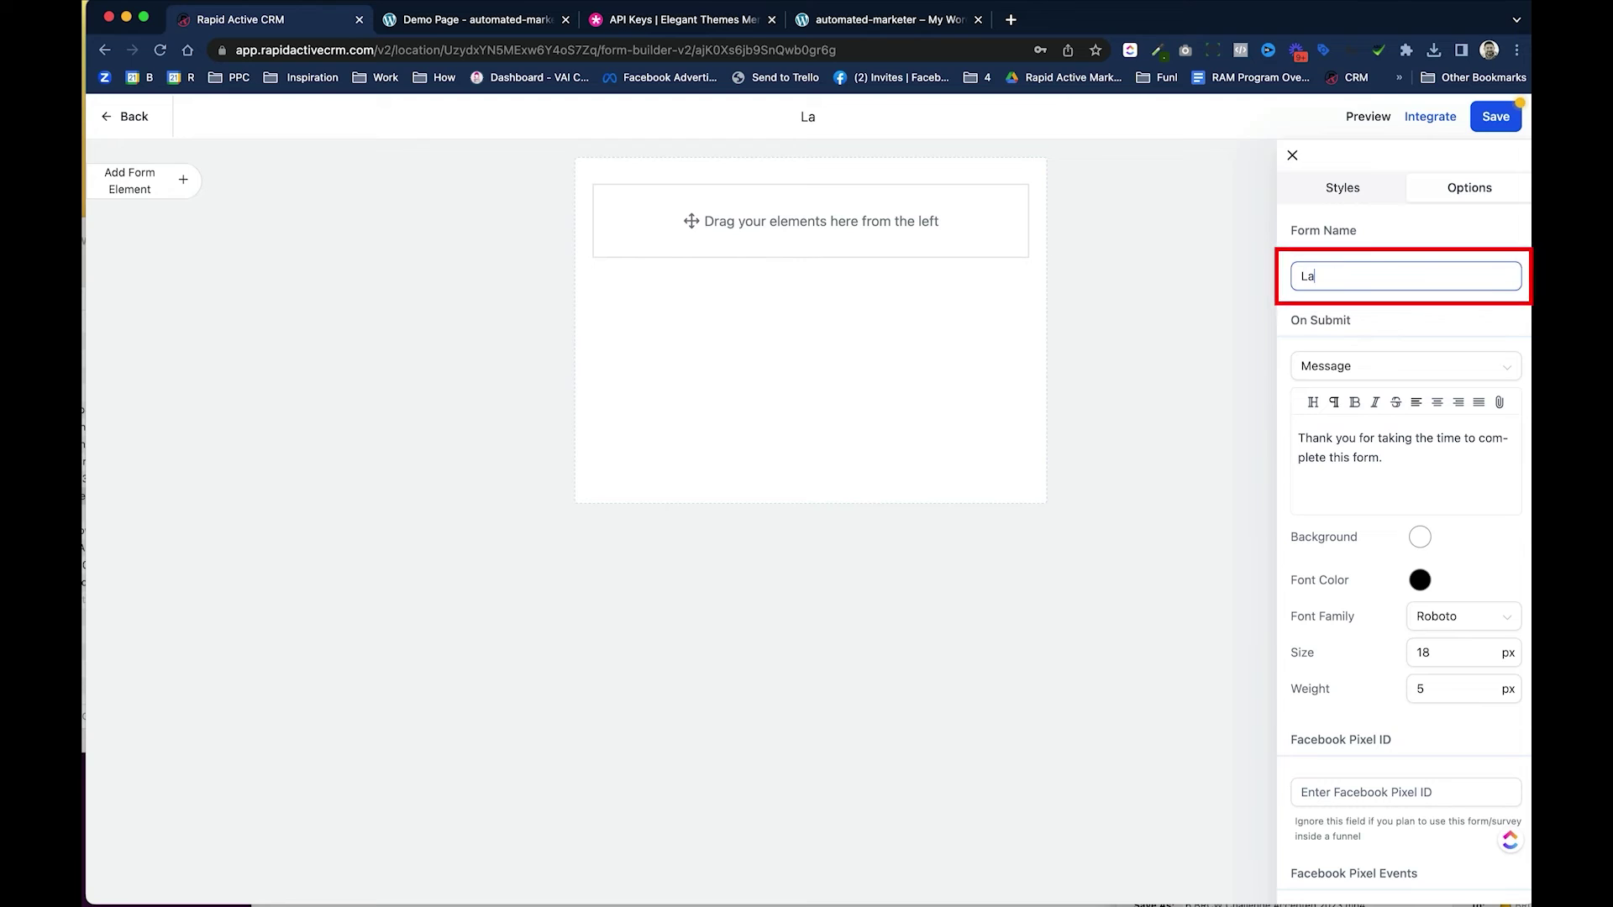
{"action": "type", "text": "wyer Contact Form"}
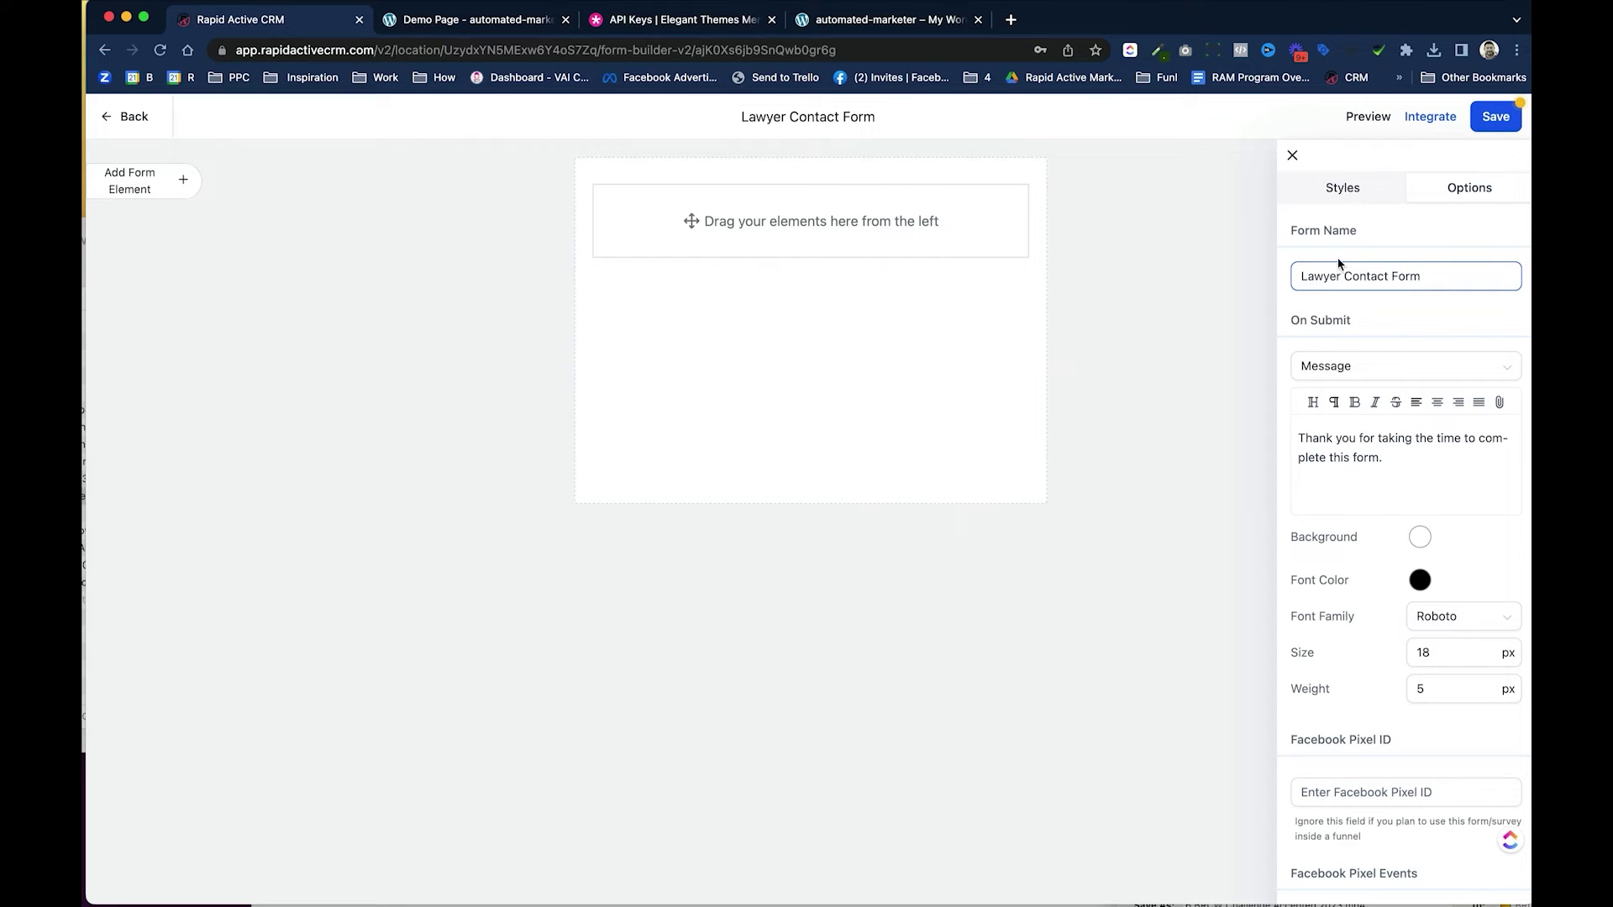
{"action": "left_click", "coordinate": [960, 336]}
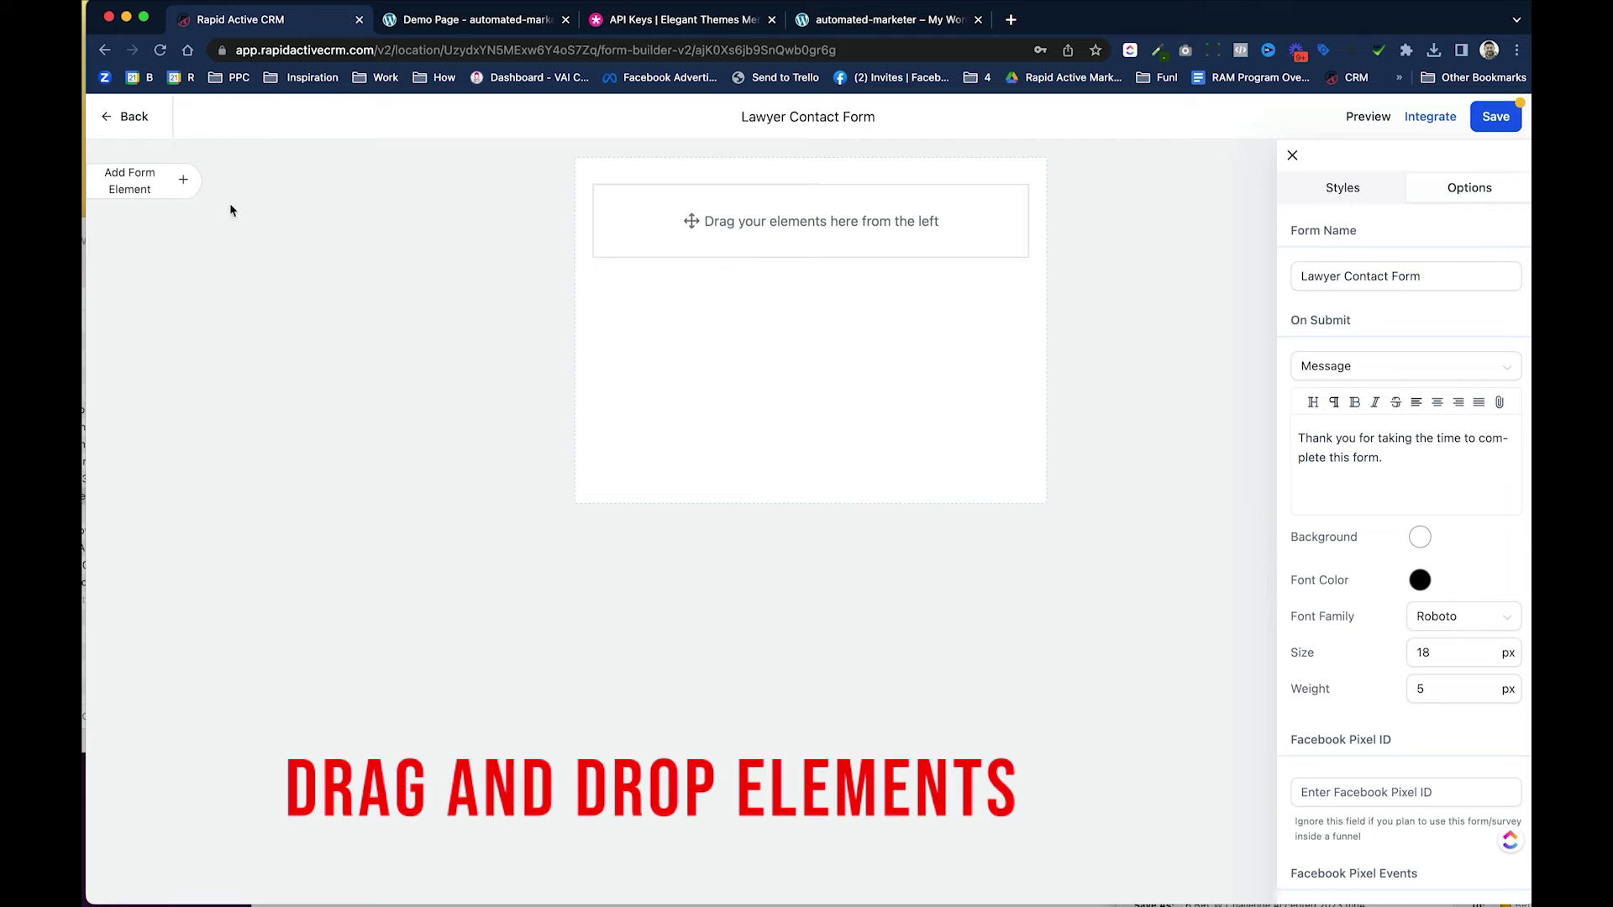
Add Full Name, Email and Phone fields to the form, in that order.
{"action": "left_click", "coordinate": [181, 182]}
{"action": "left_click_drag", "start_coordinate": [139, 290], "coordinate": [976, 244]}
{"action": "left_click_drag", "start_coordinate": [147, 490], "coordinate": [760, 329]}
{"action": "left_click_drag", "start_coordinate": [238, 538], "coordinate": [692, 394]}
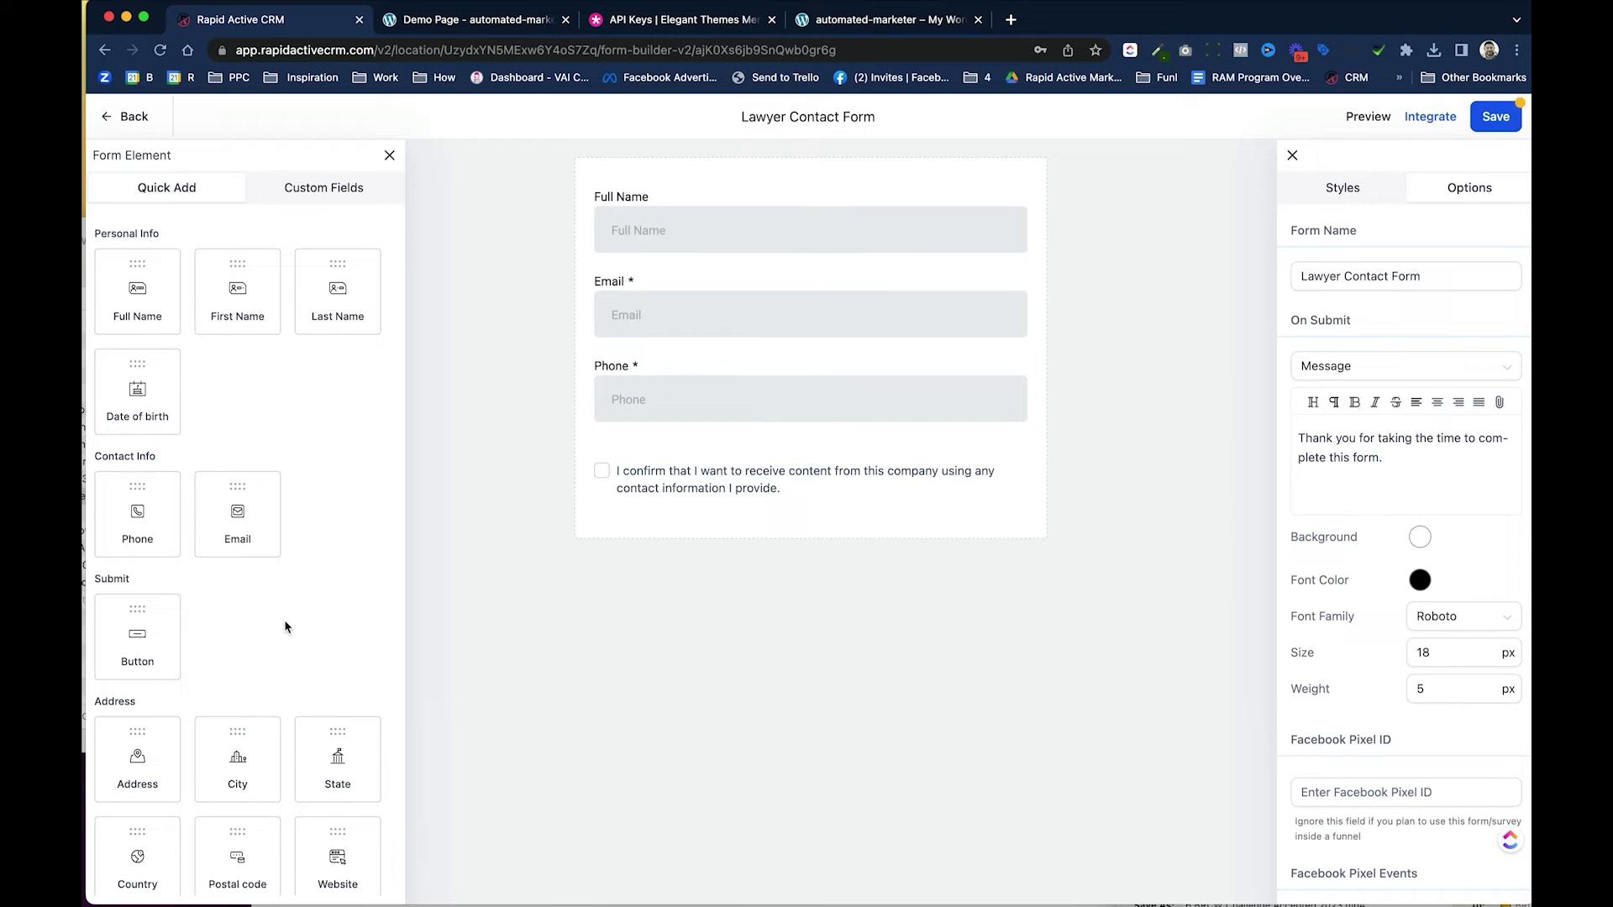
Create and save a Multi Line custom field named "How We Can We Help" for the Contact object, with a group assigned.
{"action": "left_click", "coordinate": [353, 198]}
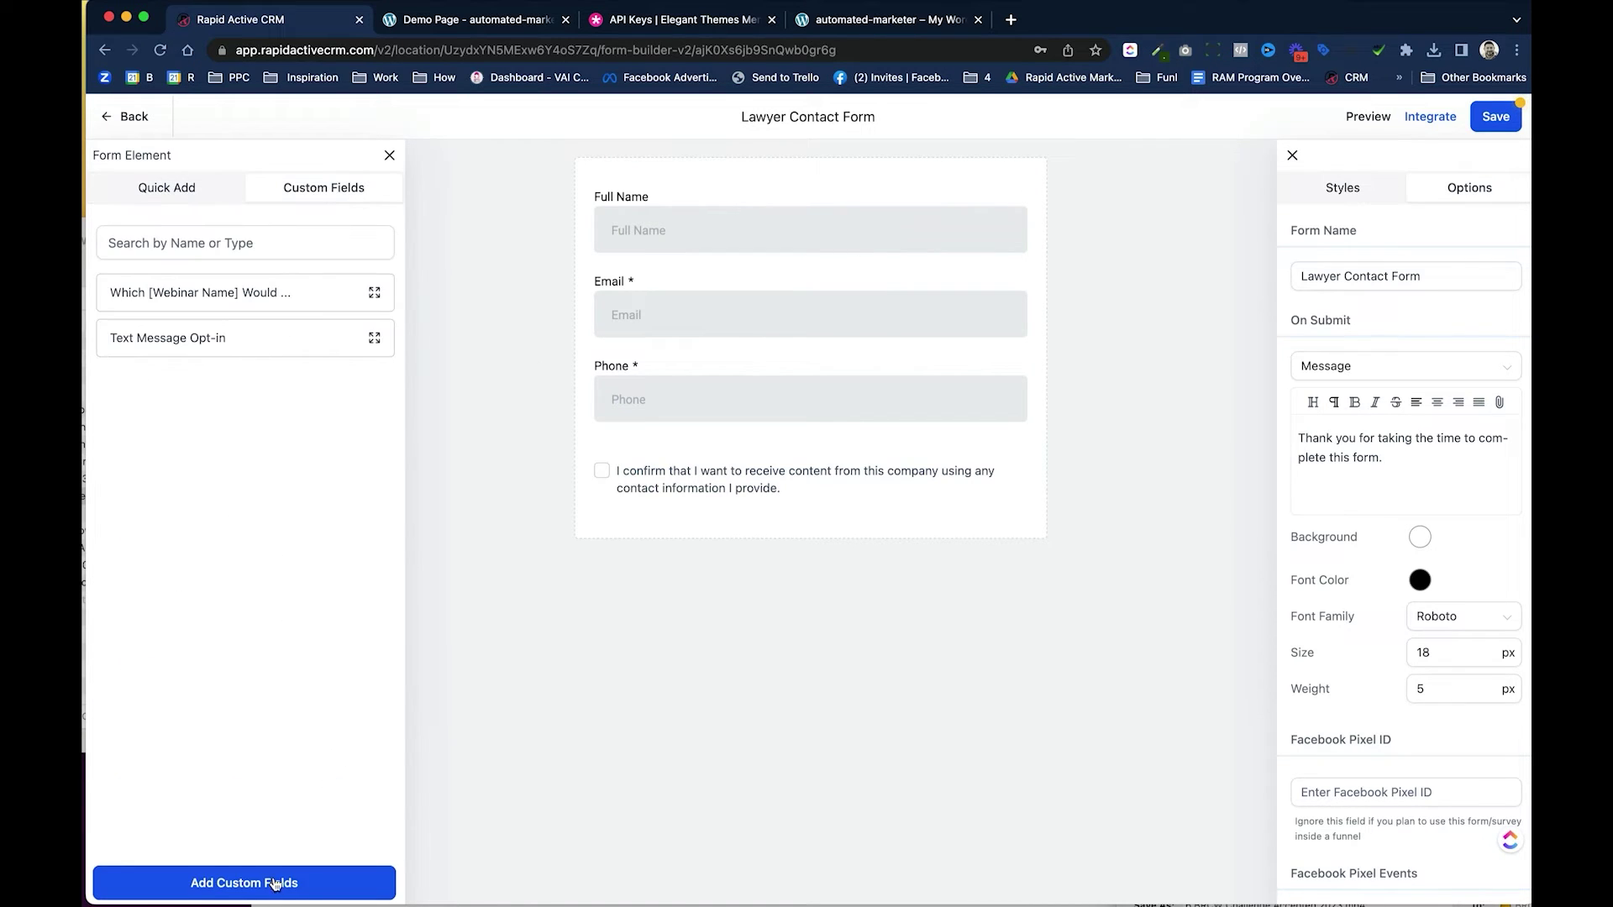
{"action": "left_click", "coordinate": [275, 879]}
{"action": "left_click", "coordinate": [607, 365]}
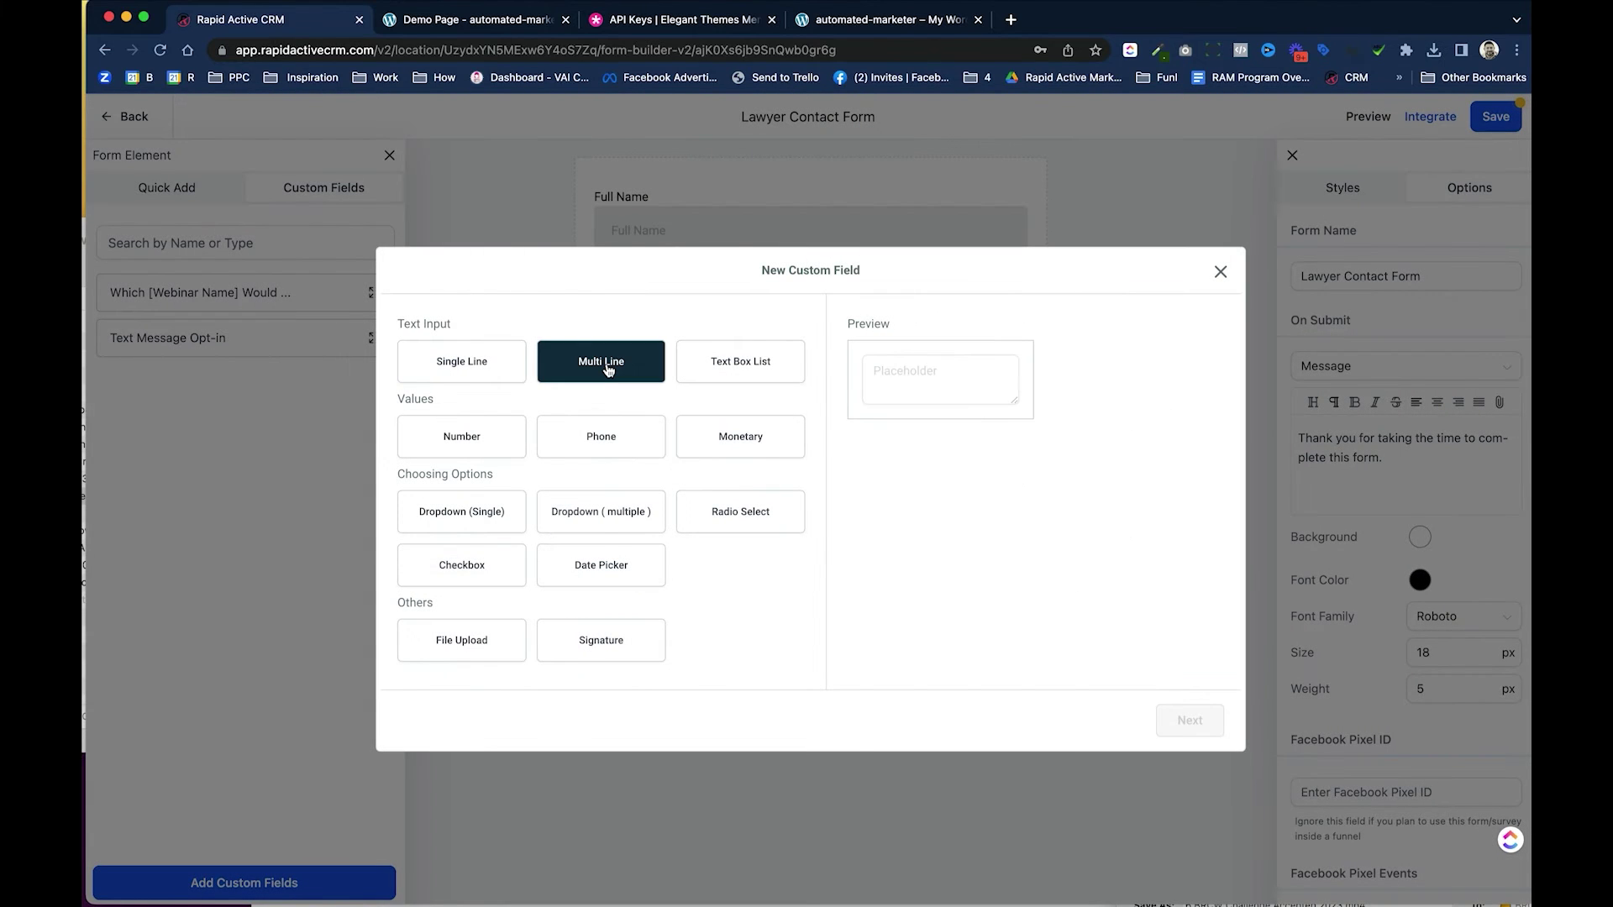
{"action": "left_click", "coordinate": [1190, 720]}
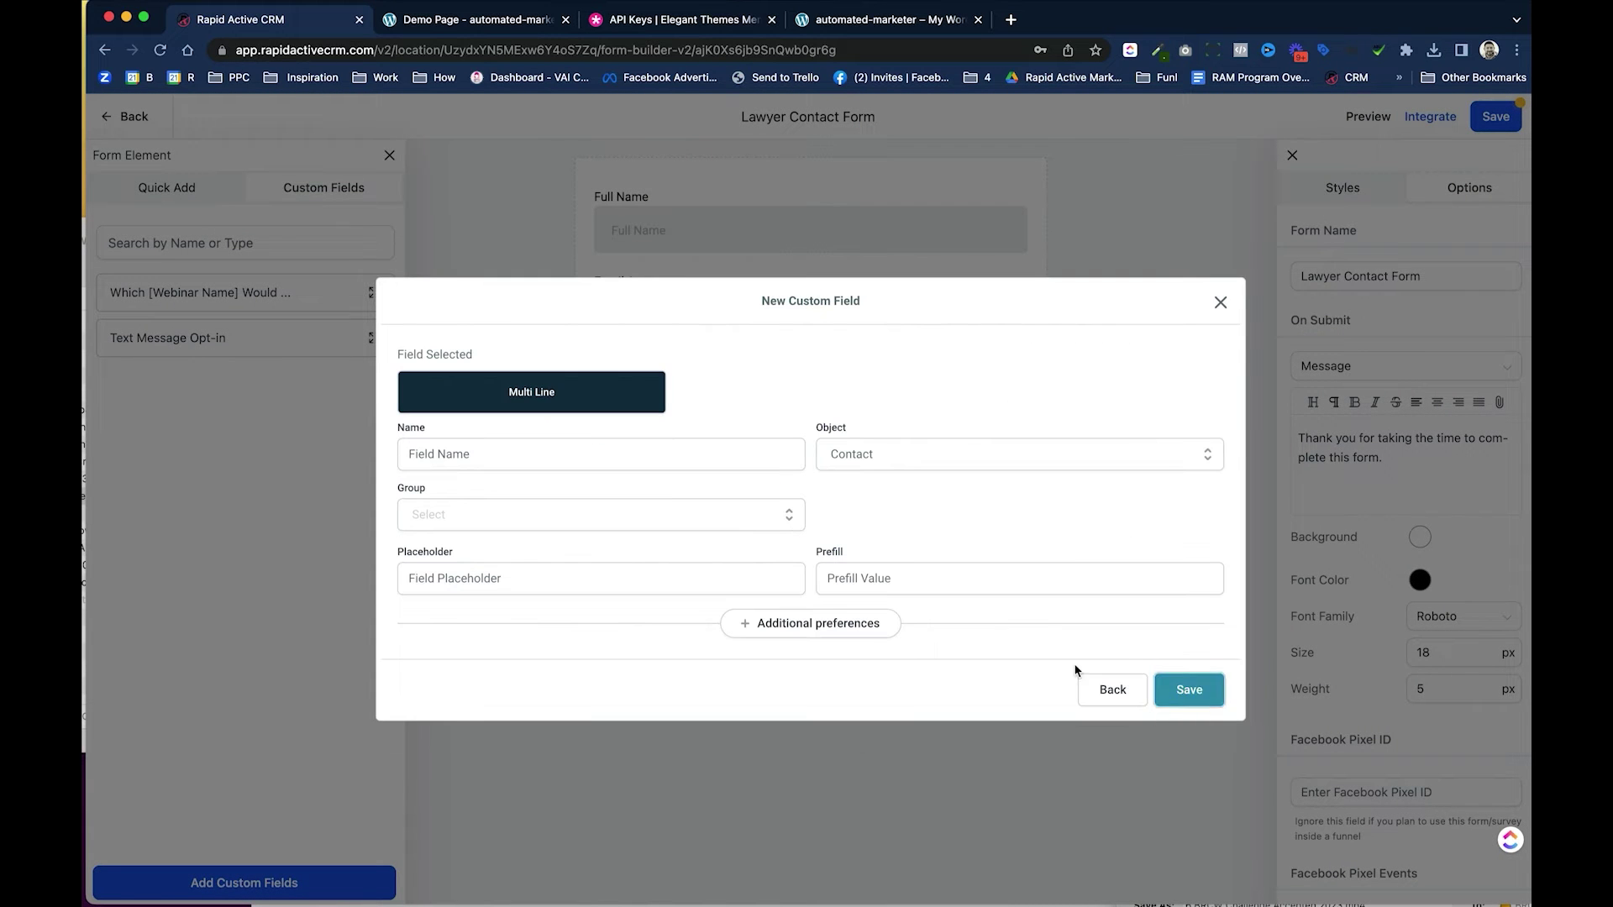
{"action": "left_click", "coordinate": [486, 454]}
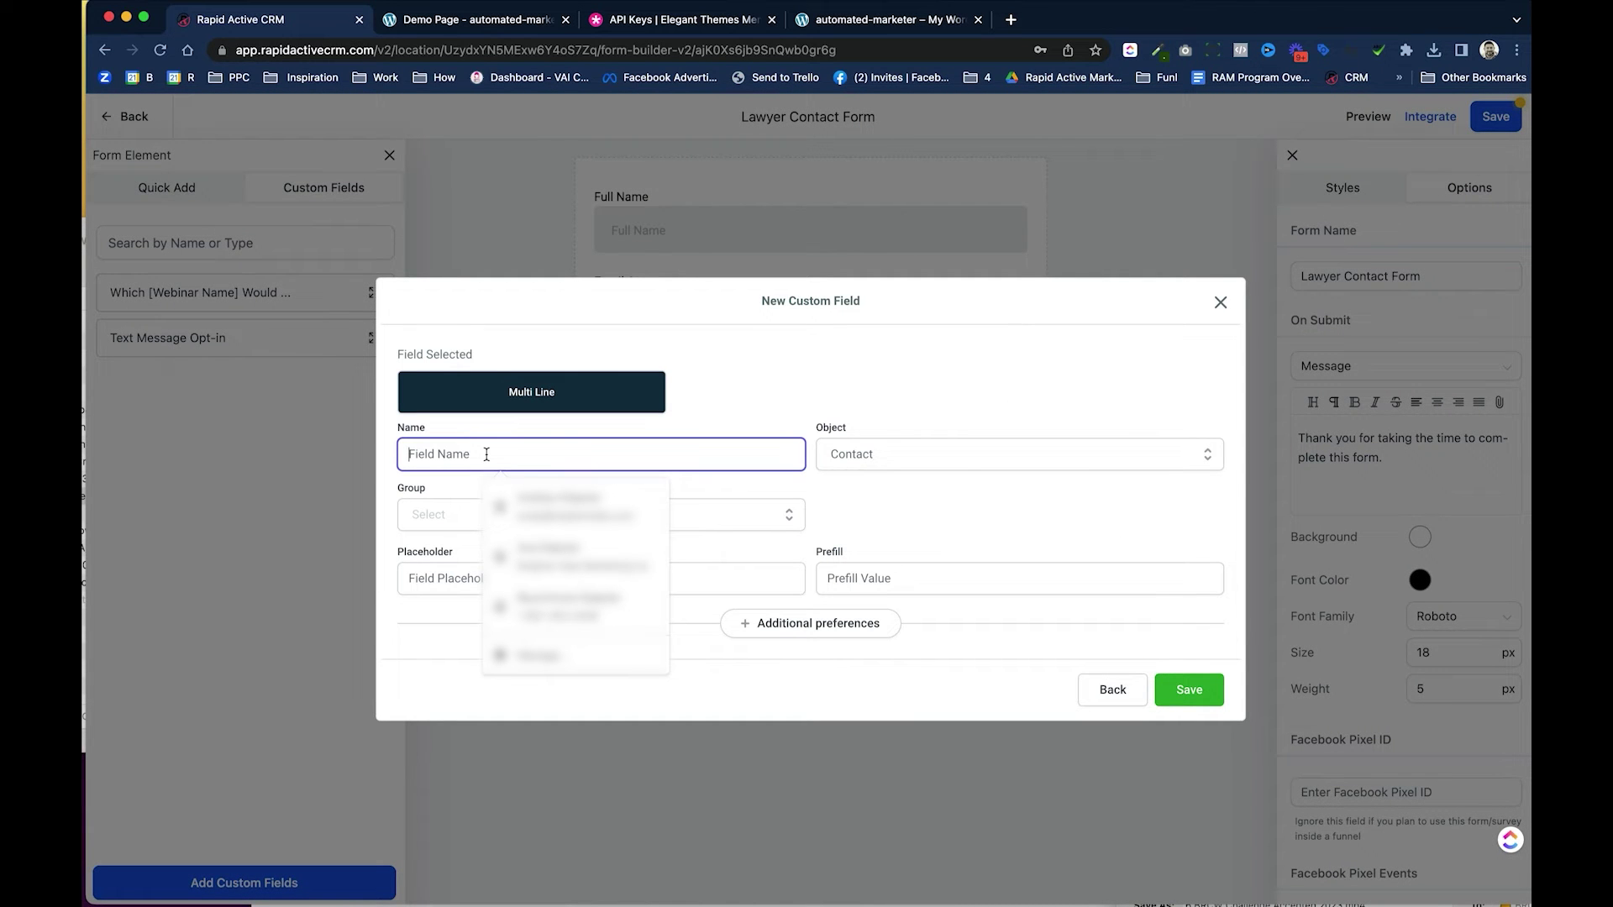
{"action": "type", "text": "How We Can We Help"}
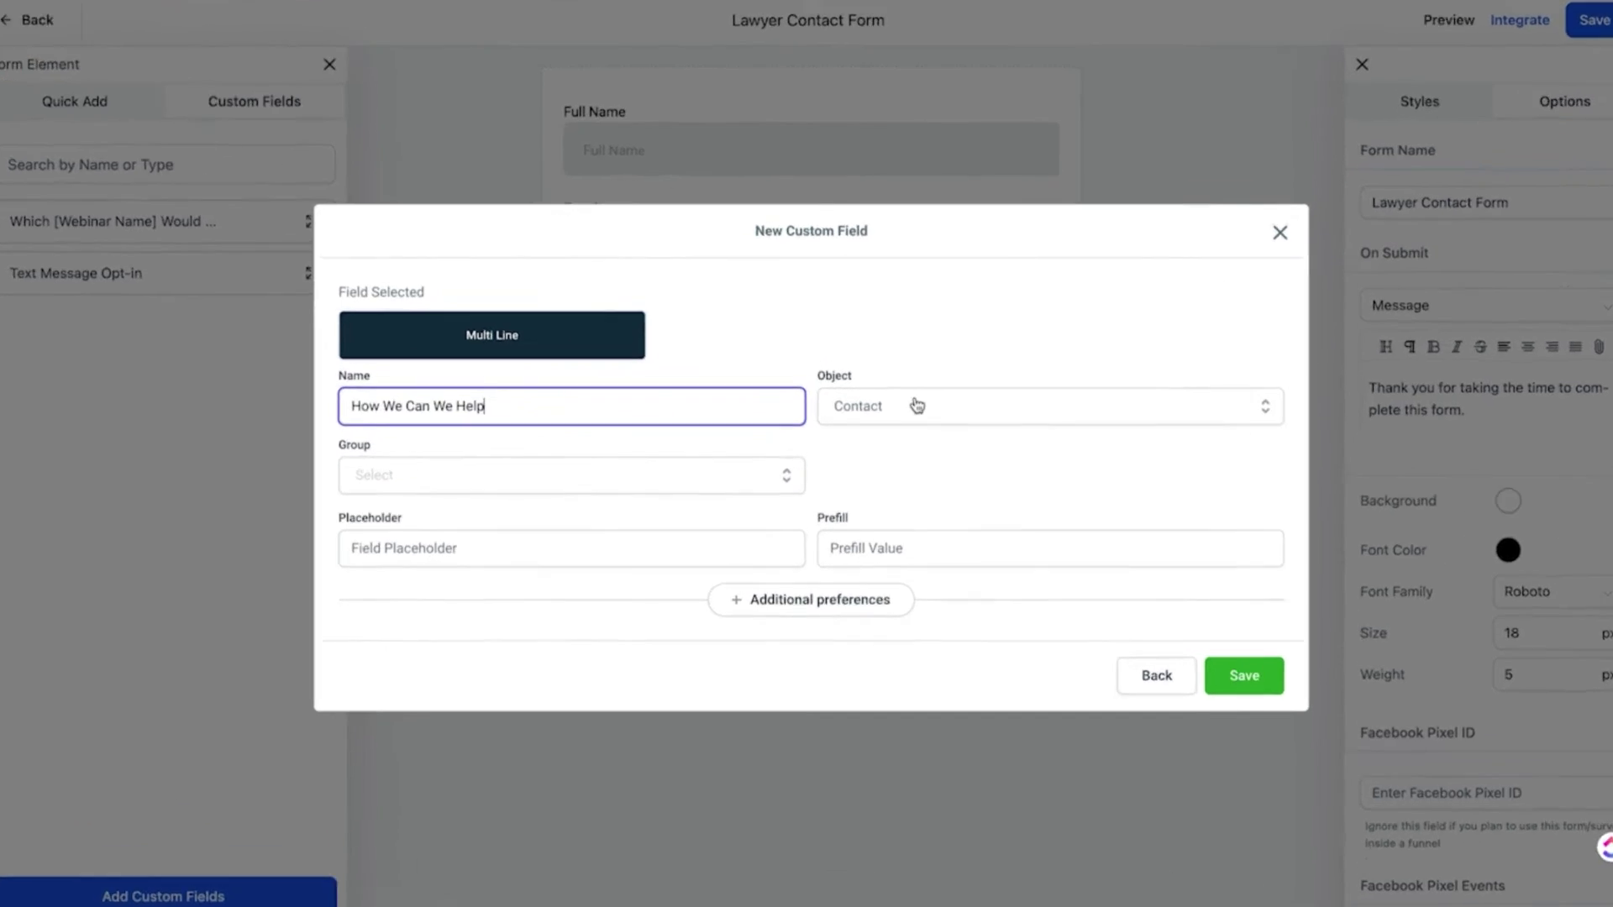
{"action": "left_click", "coordinate": [901, 454]}
{"action": "left_click", "coordinate": [939, 458]}
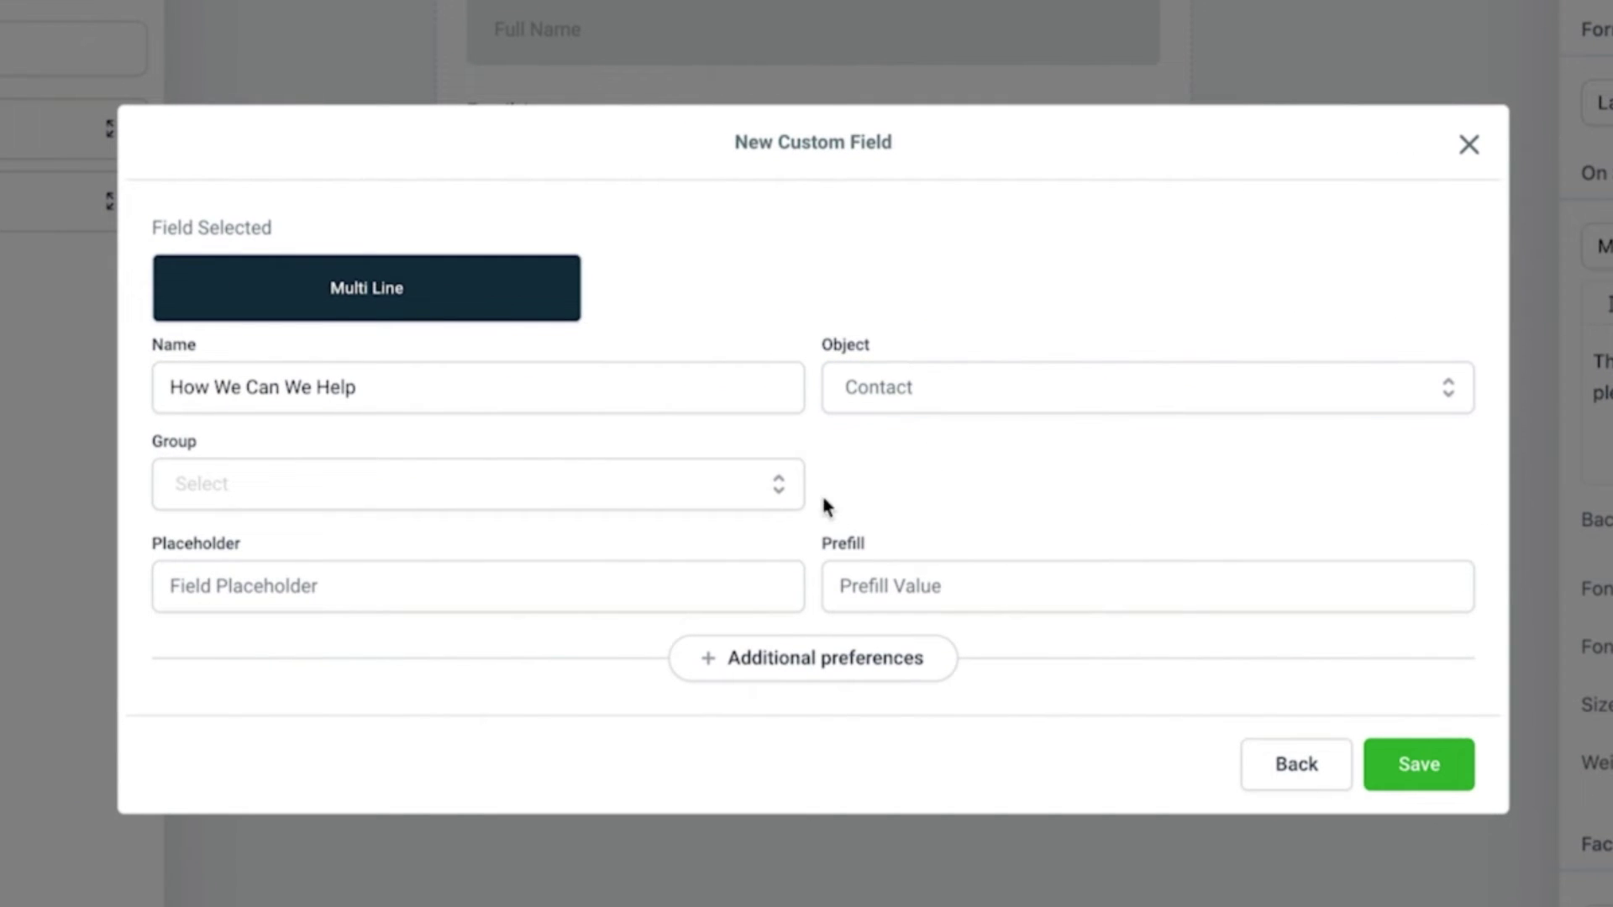
{"action": "left_click", "coordinate": [396, 502]}
{"action": "left_click", "coordinate": [356, 566]}
{"action": "left_click", "coordinate": [1424, 774]}
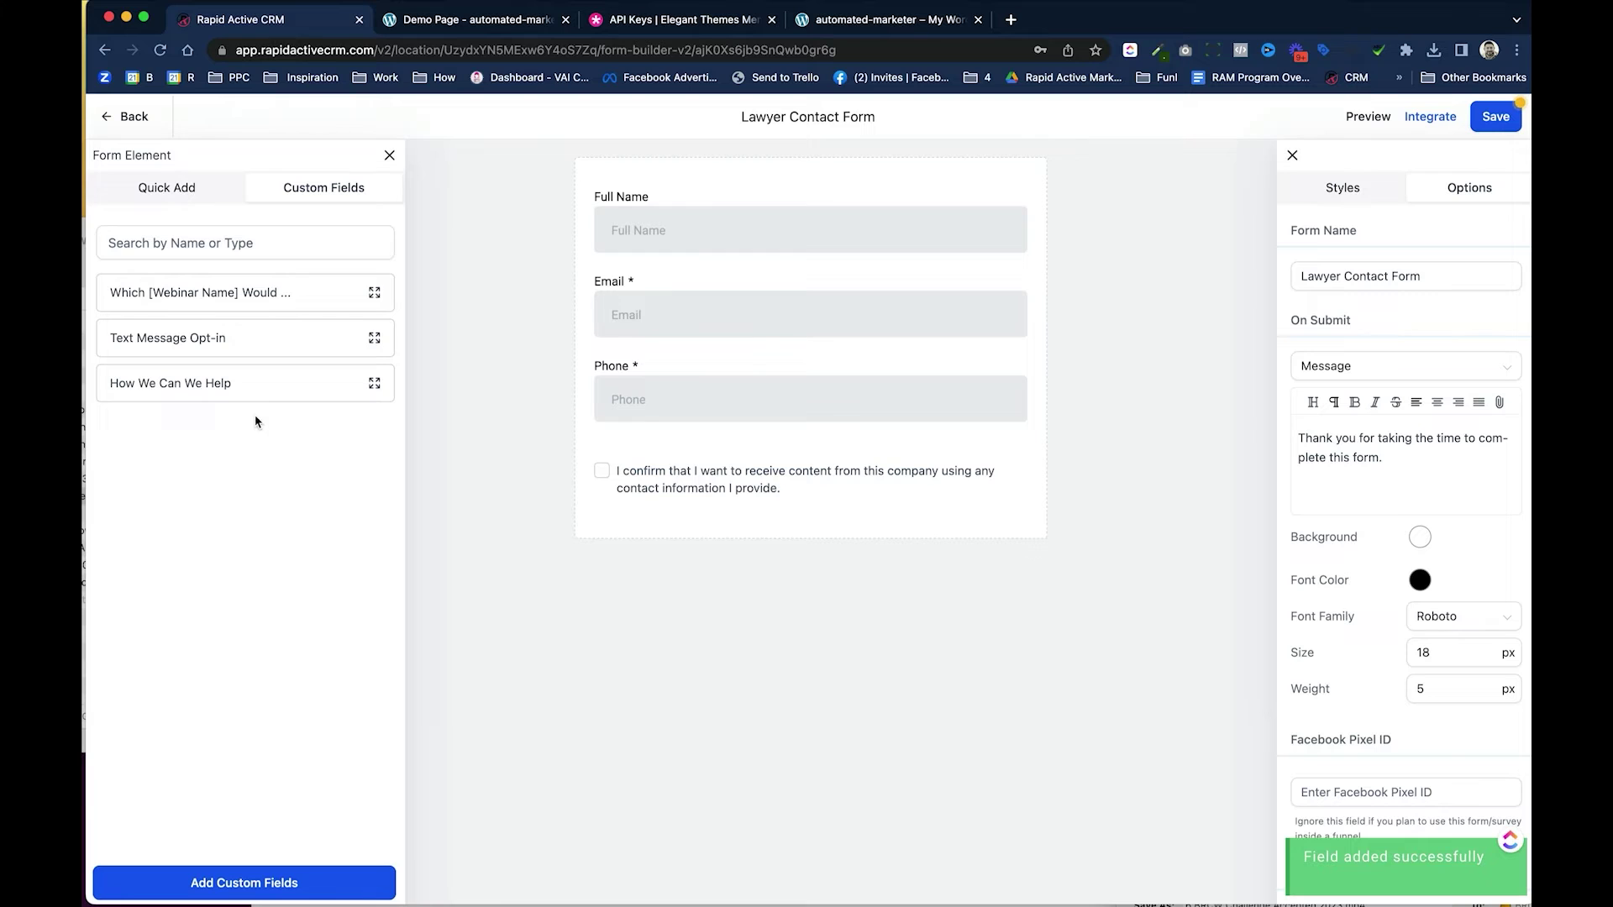
Add the How We Can We Help field below Phone on the form, and check the consent checkbox's settings.
{"action": "left_click_drag", "start_coordinate": [241, 385], "coordinate": [764, 447]}
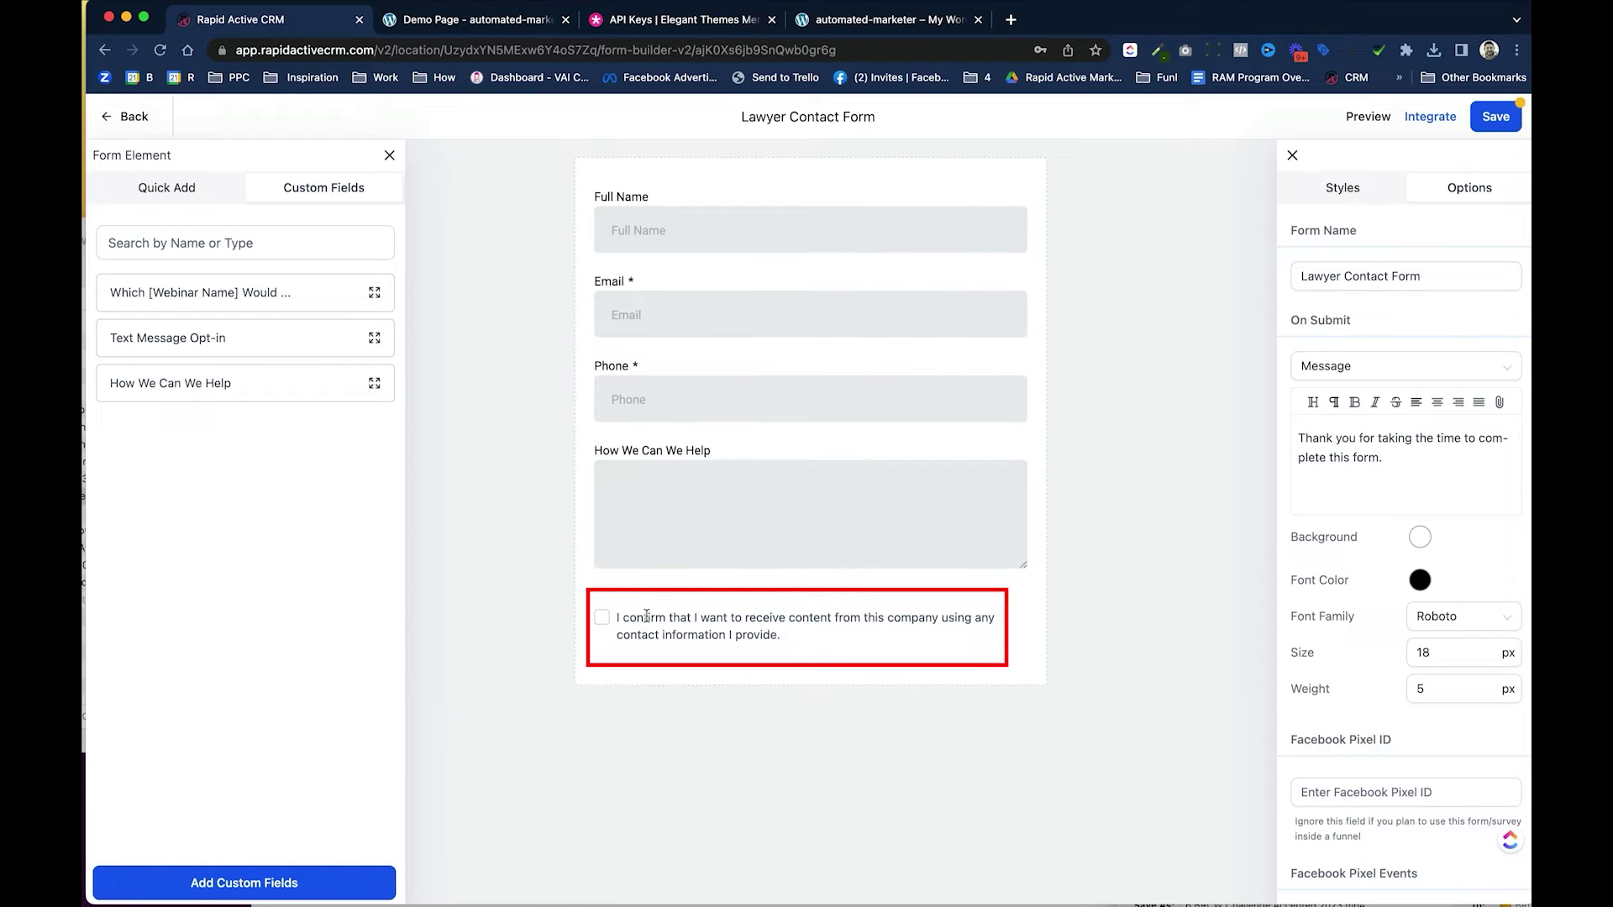
{"action": "left_click", "coordinate": [689, 637]}
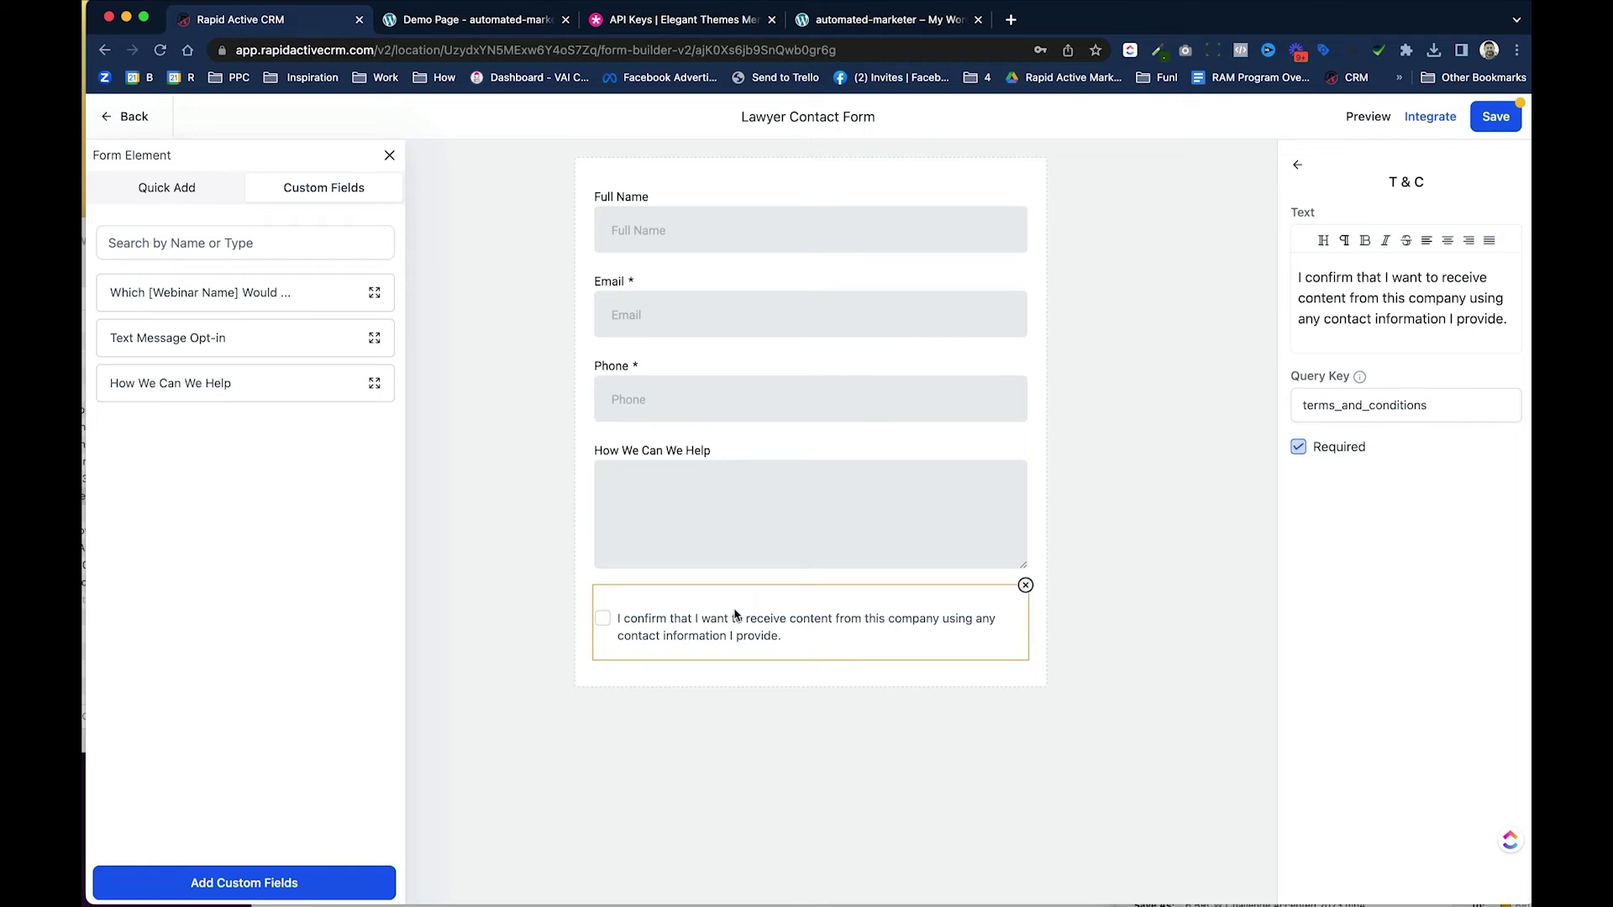
{"action": "left_click", "coordinate": [1268, 231]}
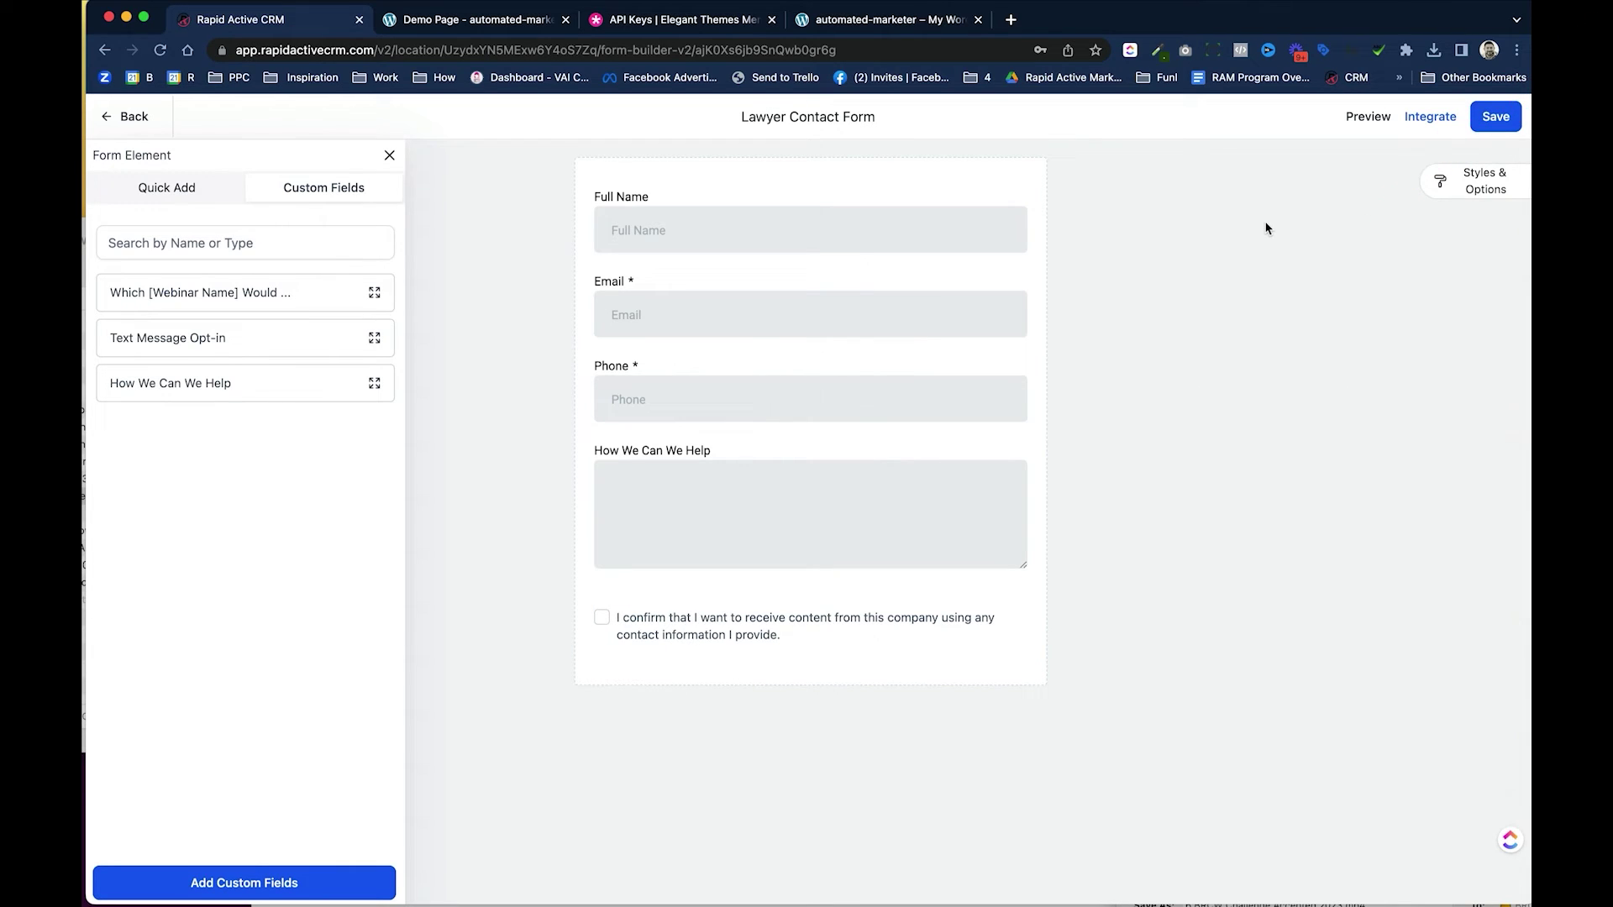
Copy the form's inline embed code and switch to the Demo Page in the Divi builder.
{"action": "left_click", "coordinate": [1431, 118]}
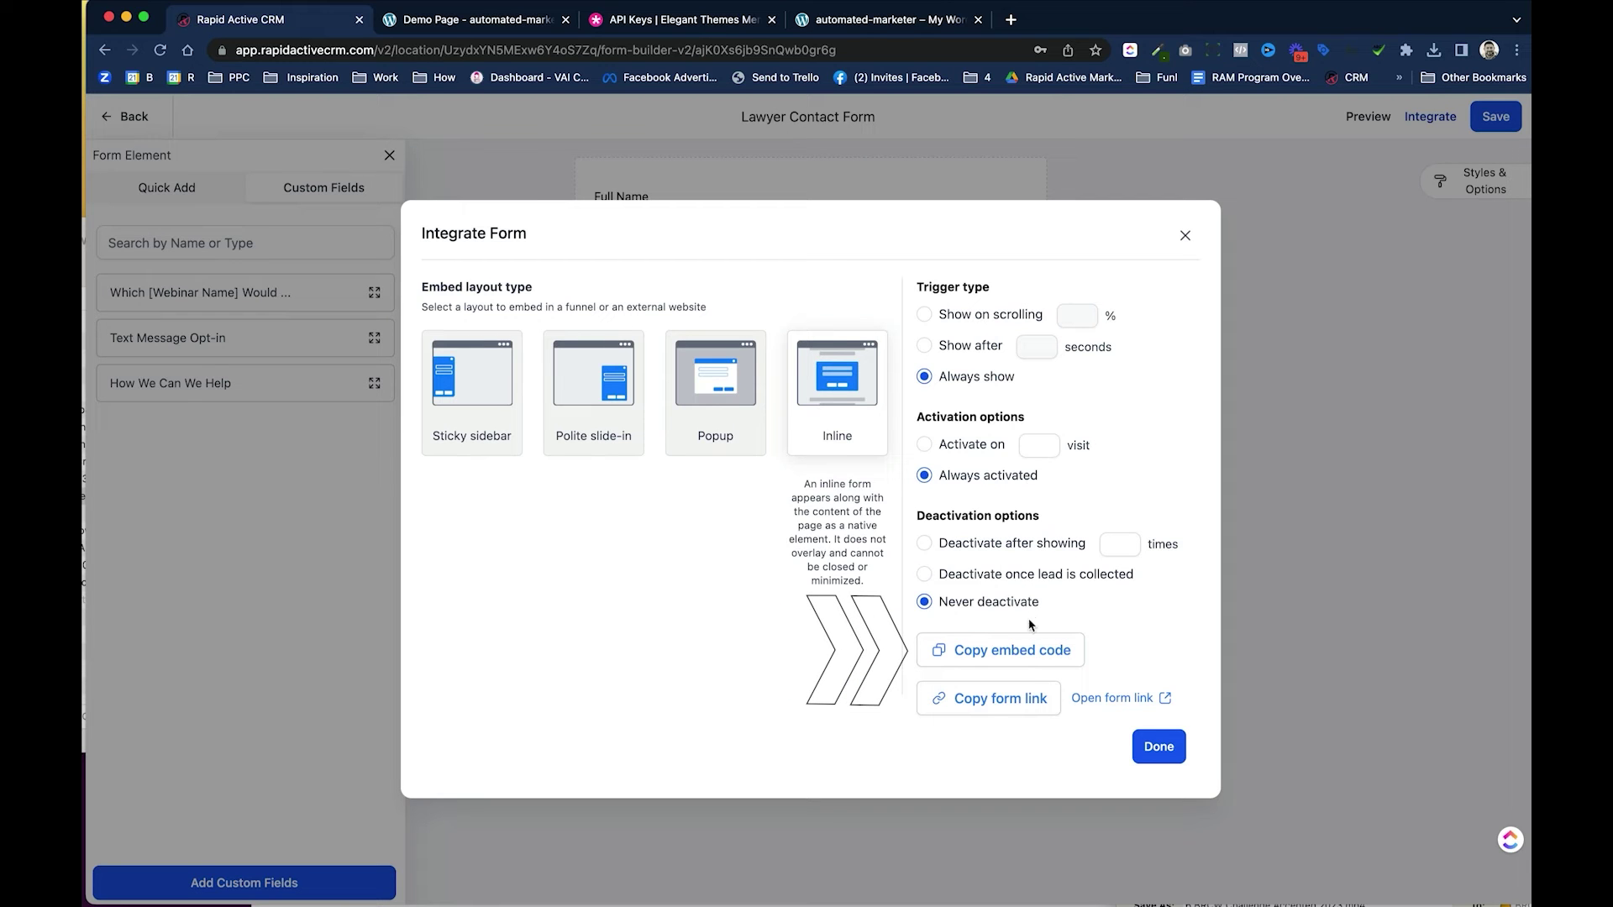
{"action": "left_click", "coordinate": [1029, 651]}
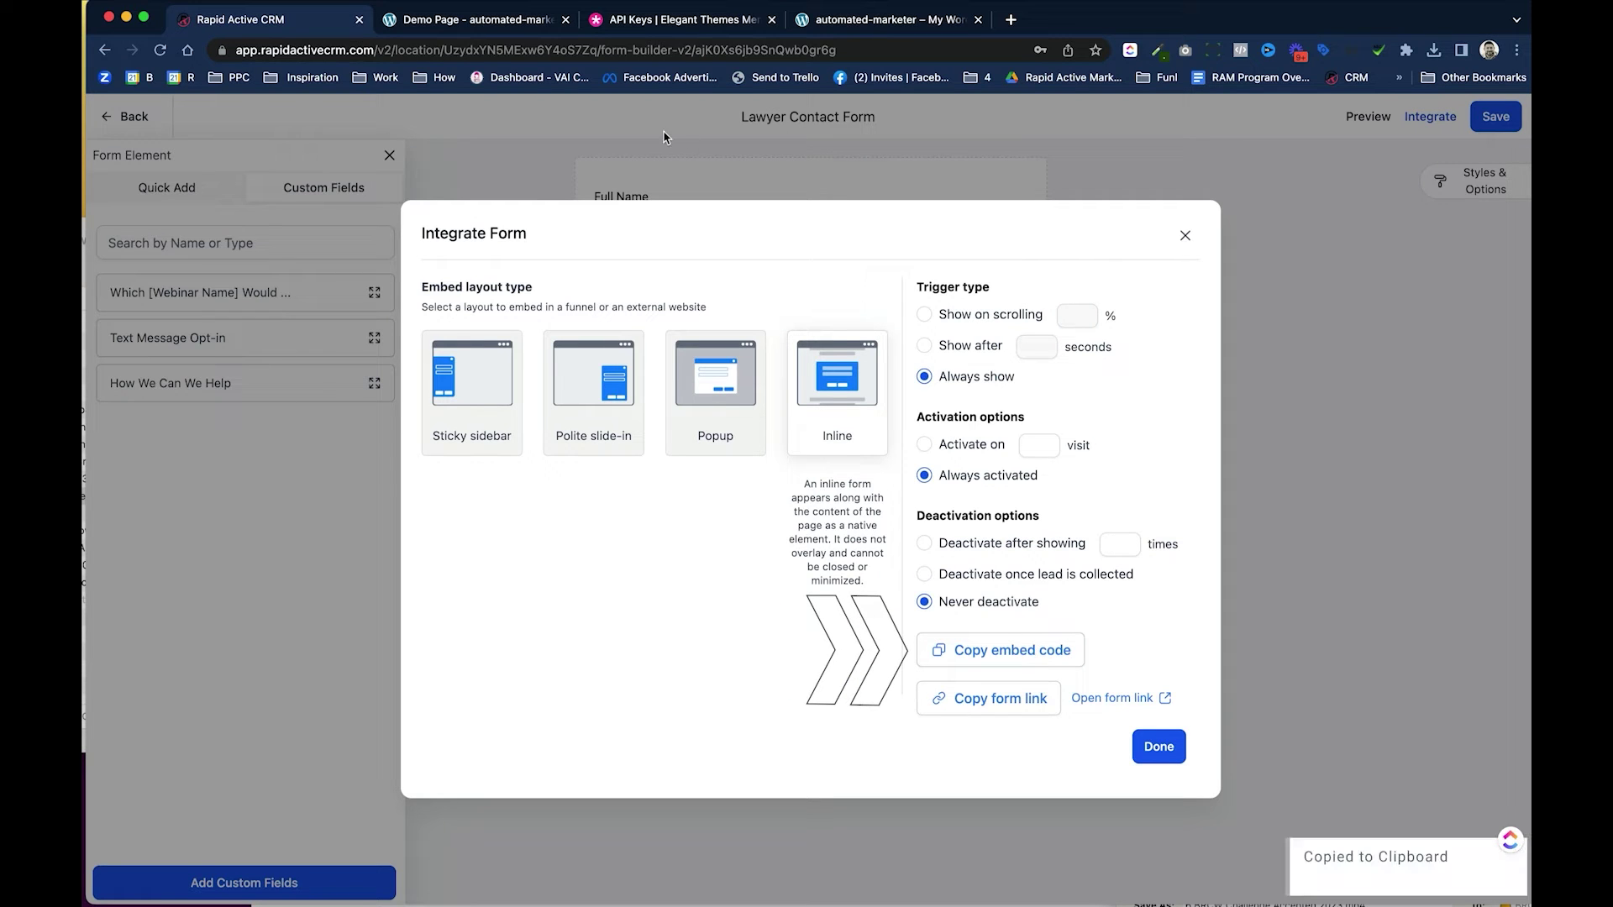
{"action": "left_click", "coordinate": [445, 24]}
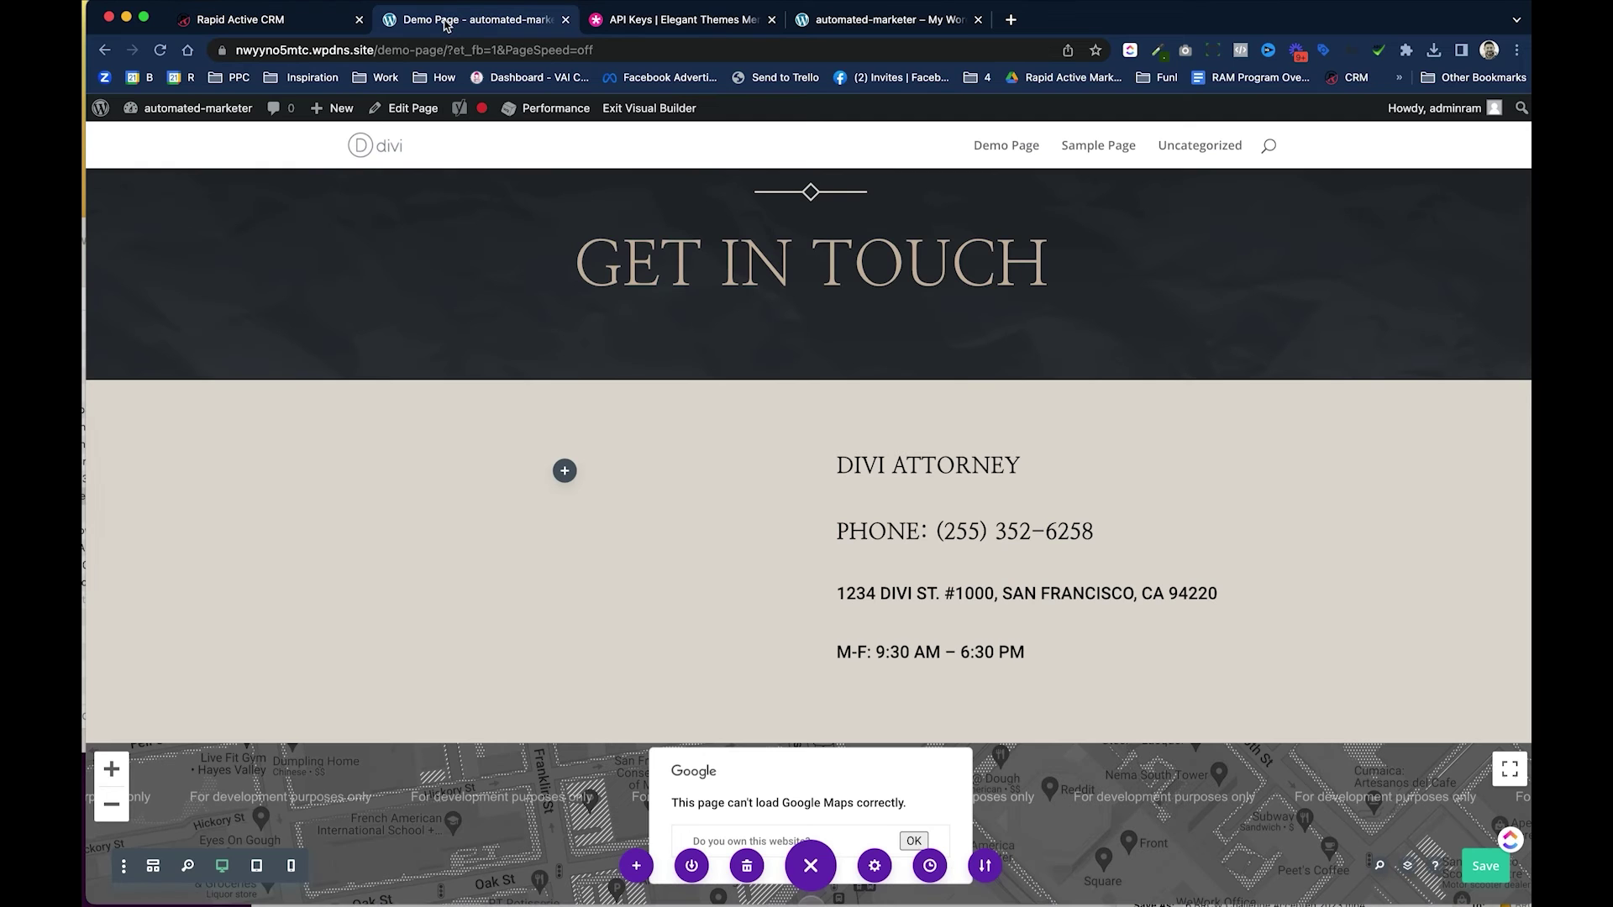
Insert a Code module in the empty column beside the Divi Attorney details, containing the copied form embed code.
{"action": "left_click", "coordinate": [565, 472]}
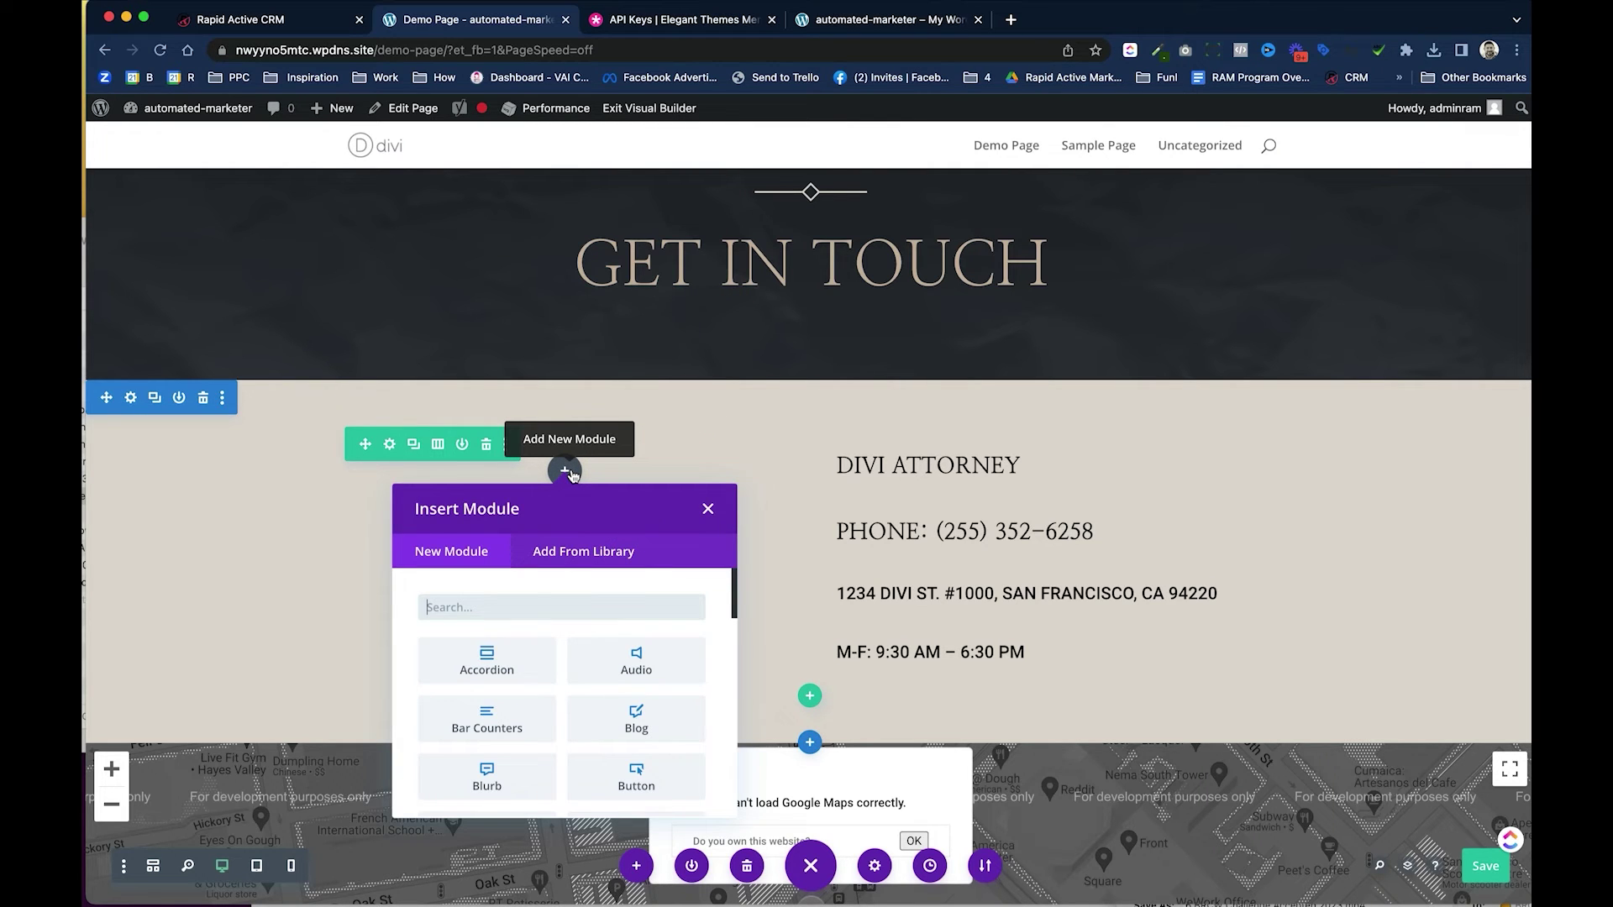
{"action": "type", "text": "code"}
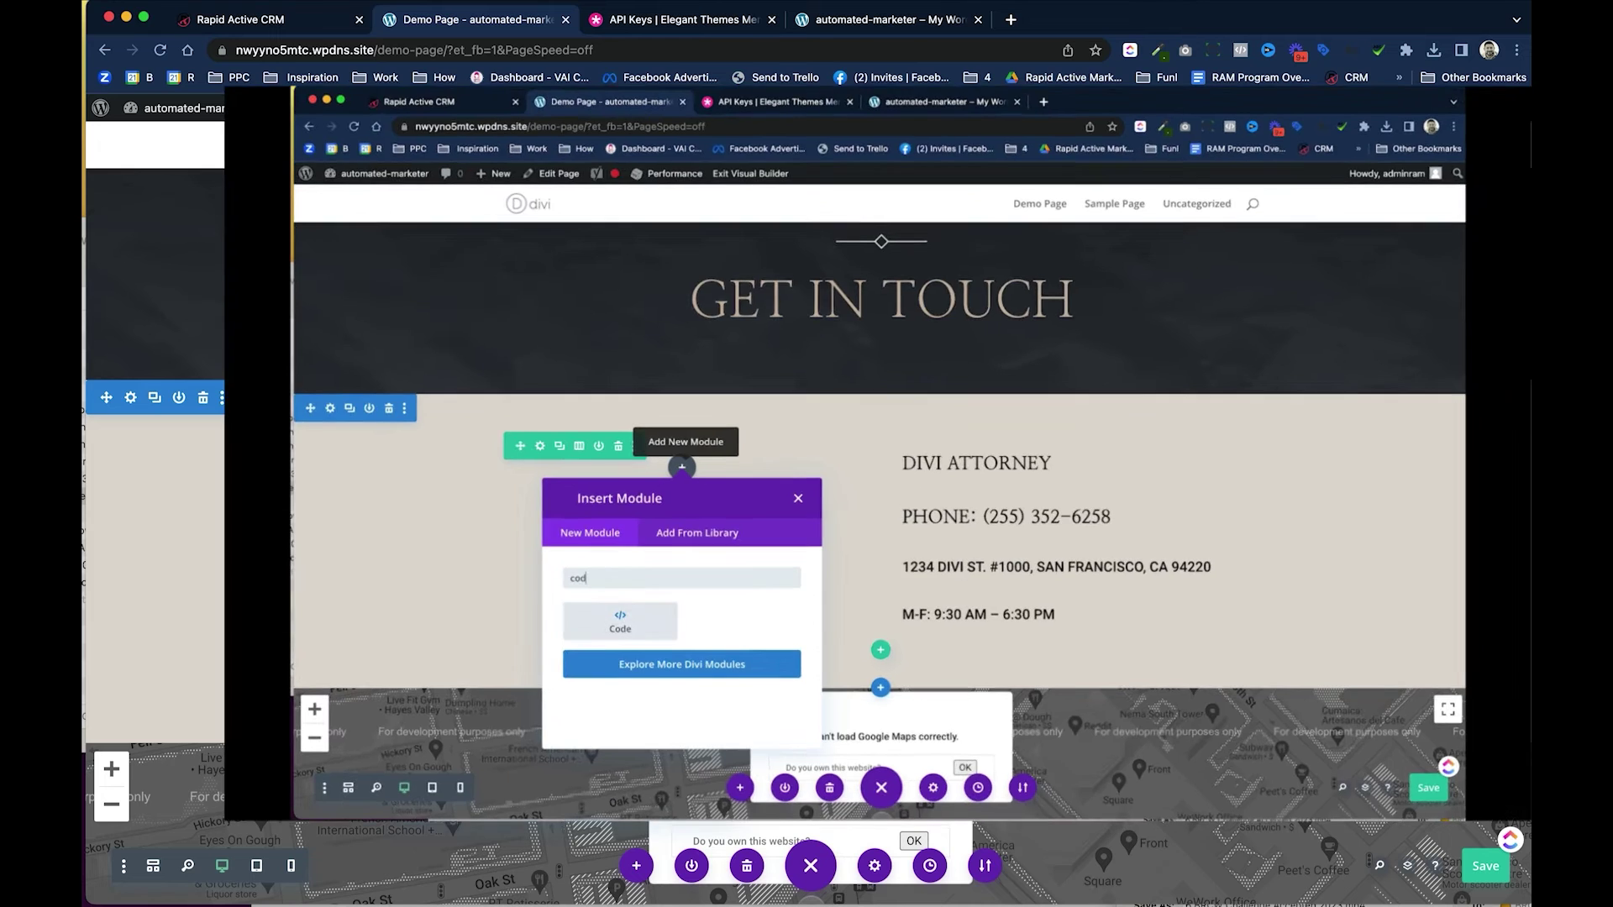
{"action": "left_click", "coordinate": [556, 719]}
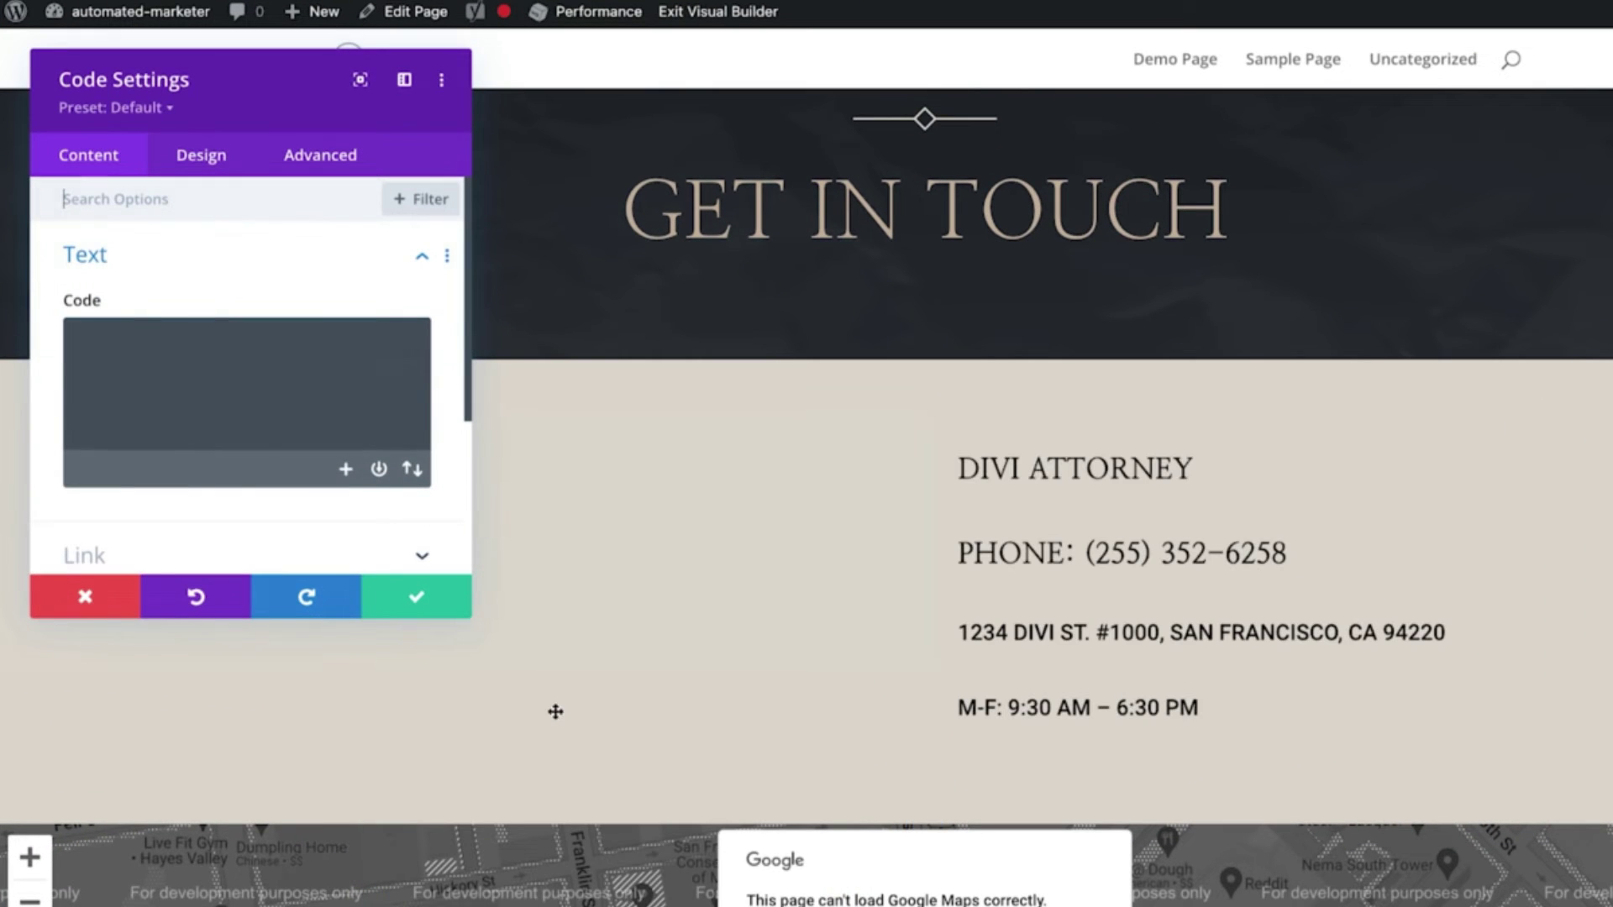
{"action": "key", "text": "ctrl+v"}
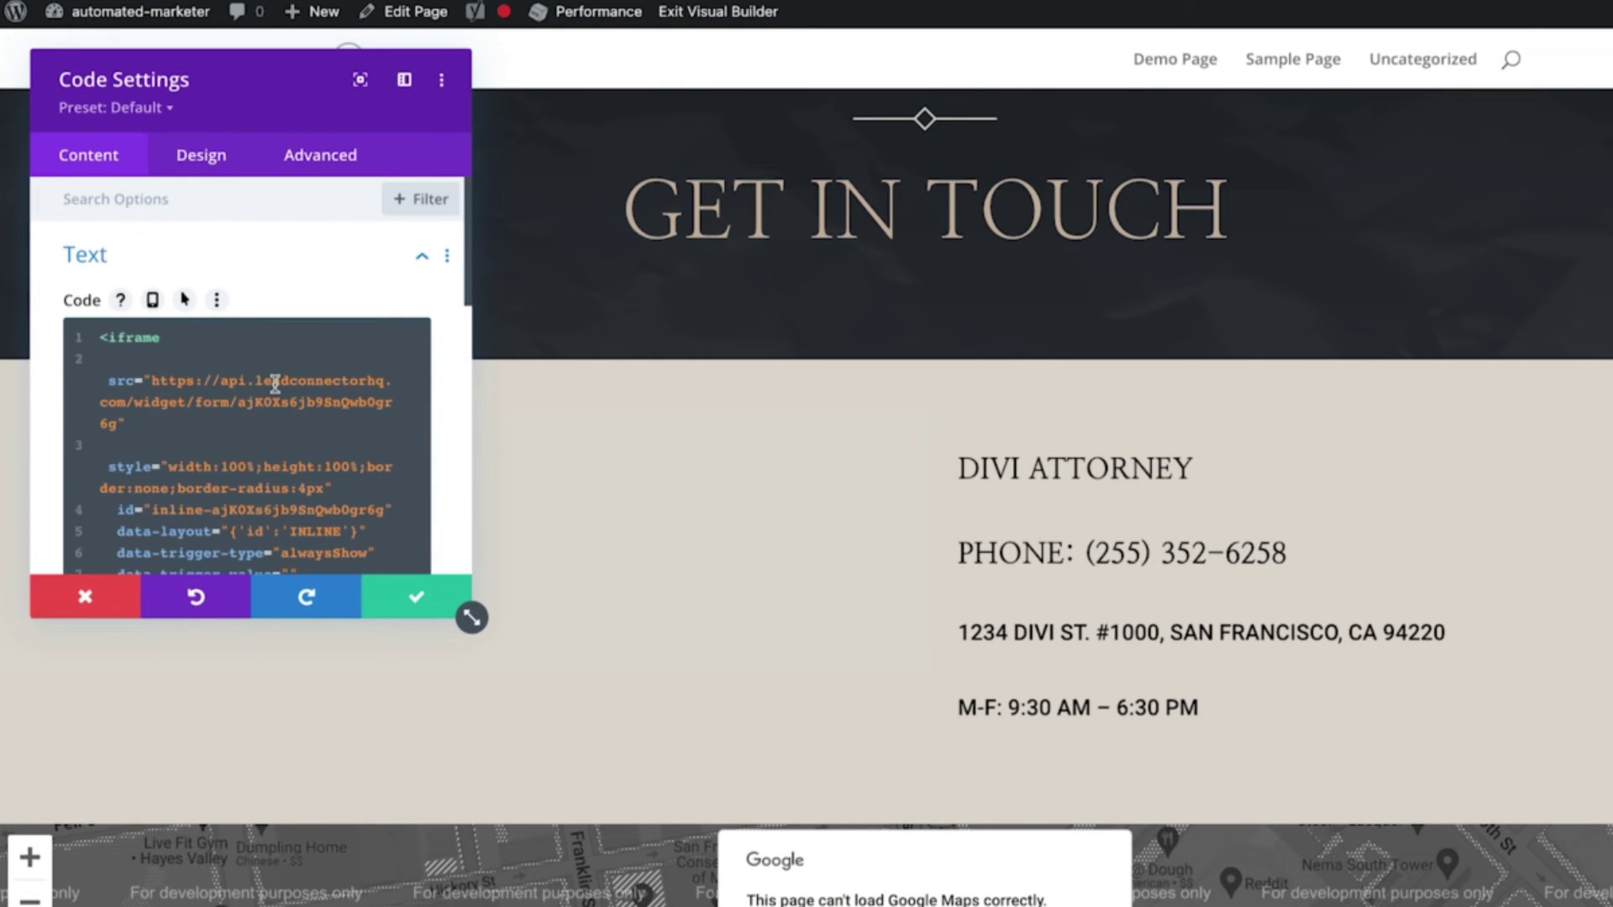
{"action": "left_click", "coordinate": [420, 616]}
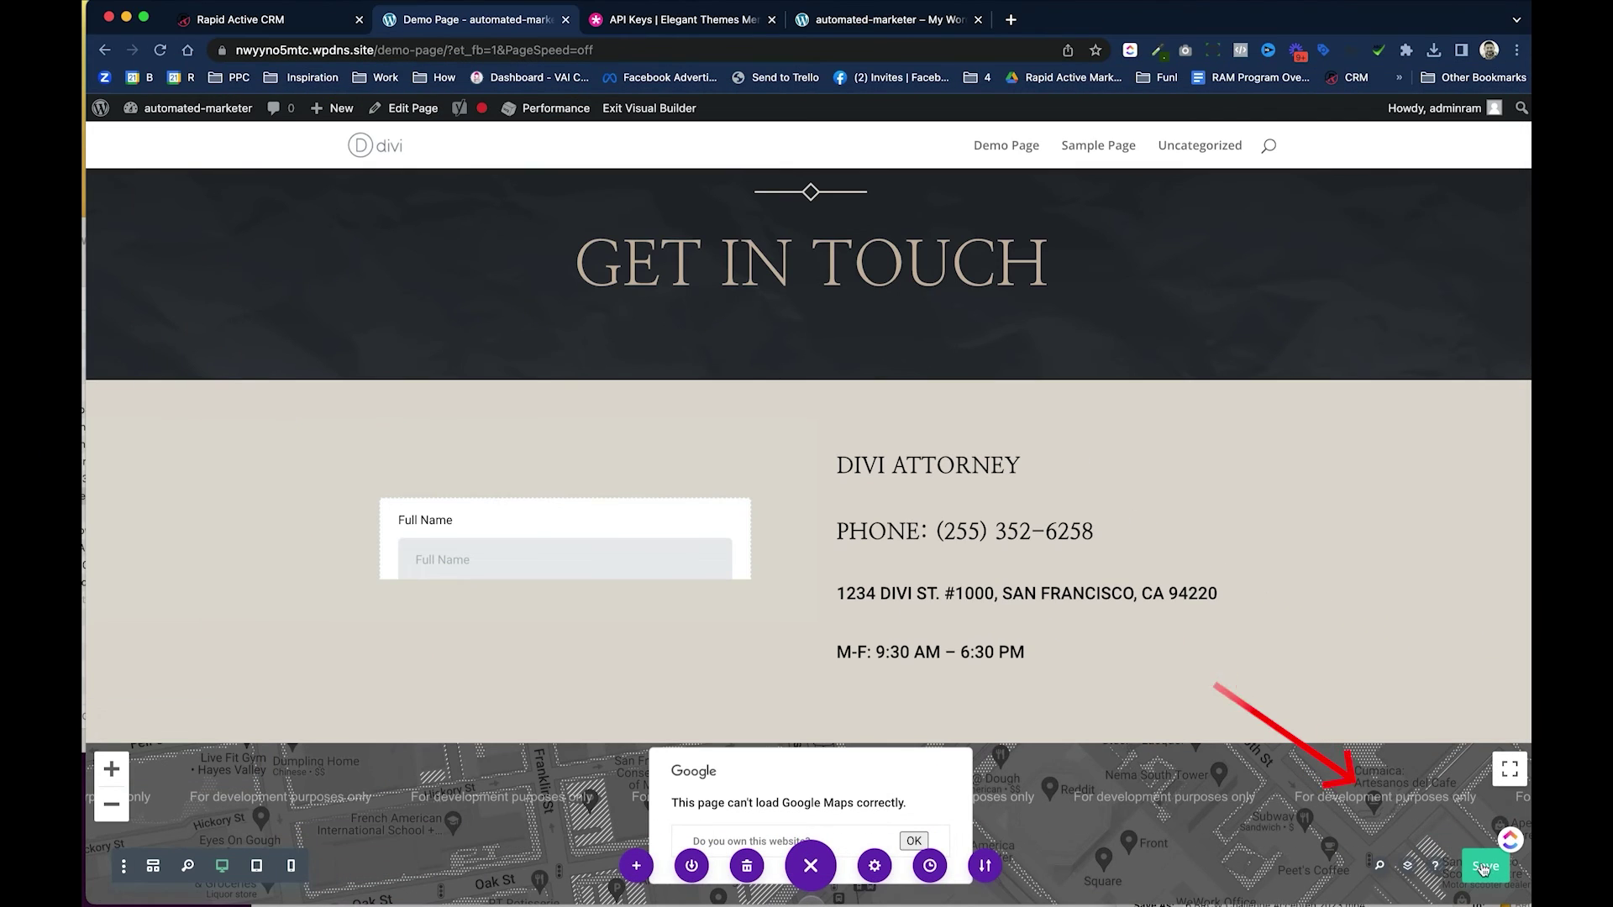
Save the Demo Page, exit the visual builder, and review the embedded form on the published page.
{"action": "left_click", "coordinate": [1484, 868]}
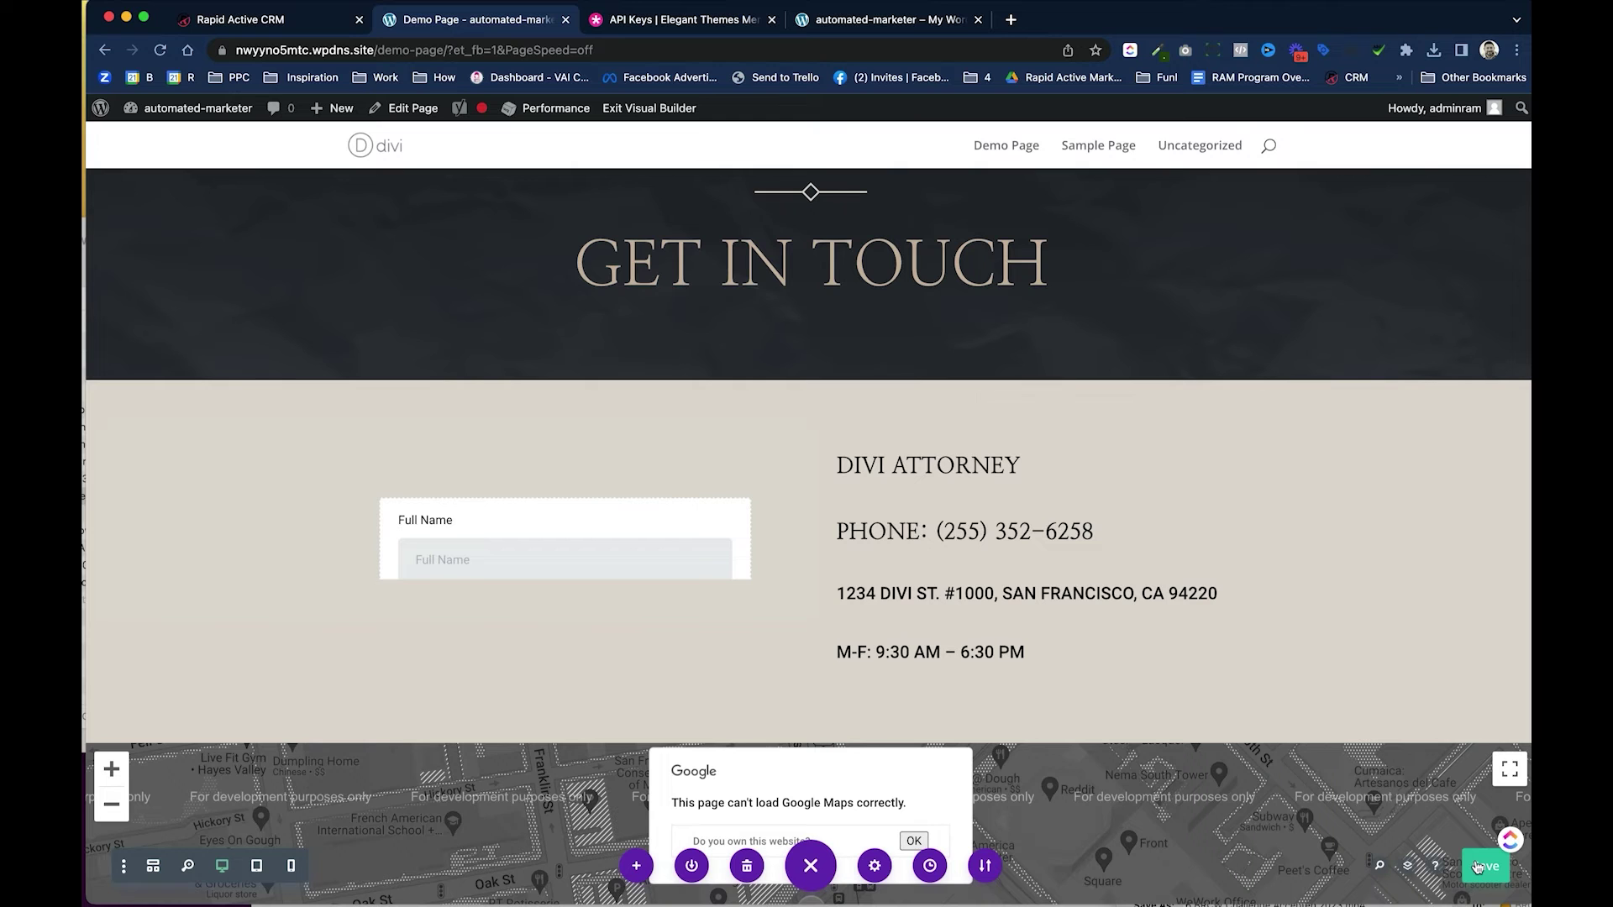
{"action": "left_click", "coordinate": [652, 109]}
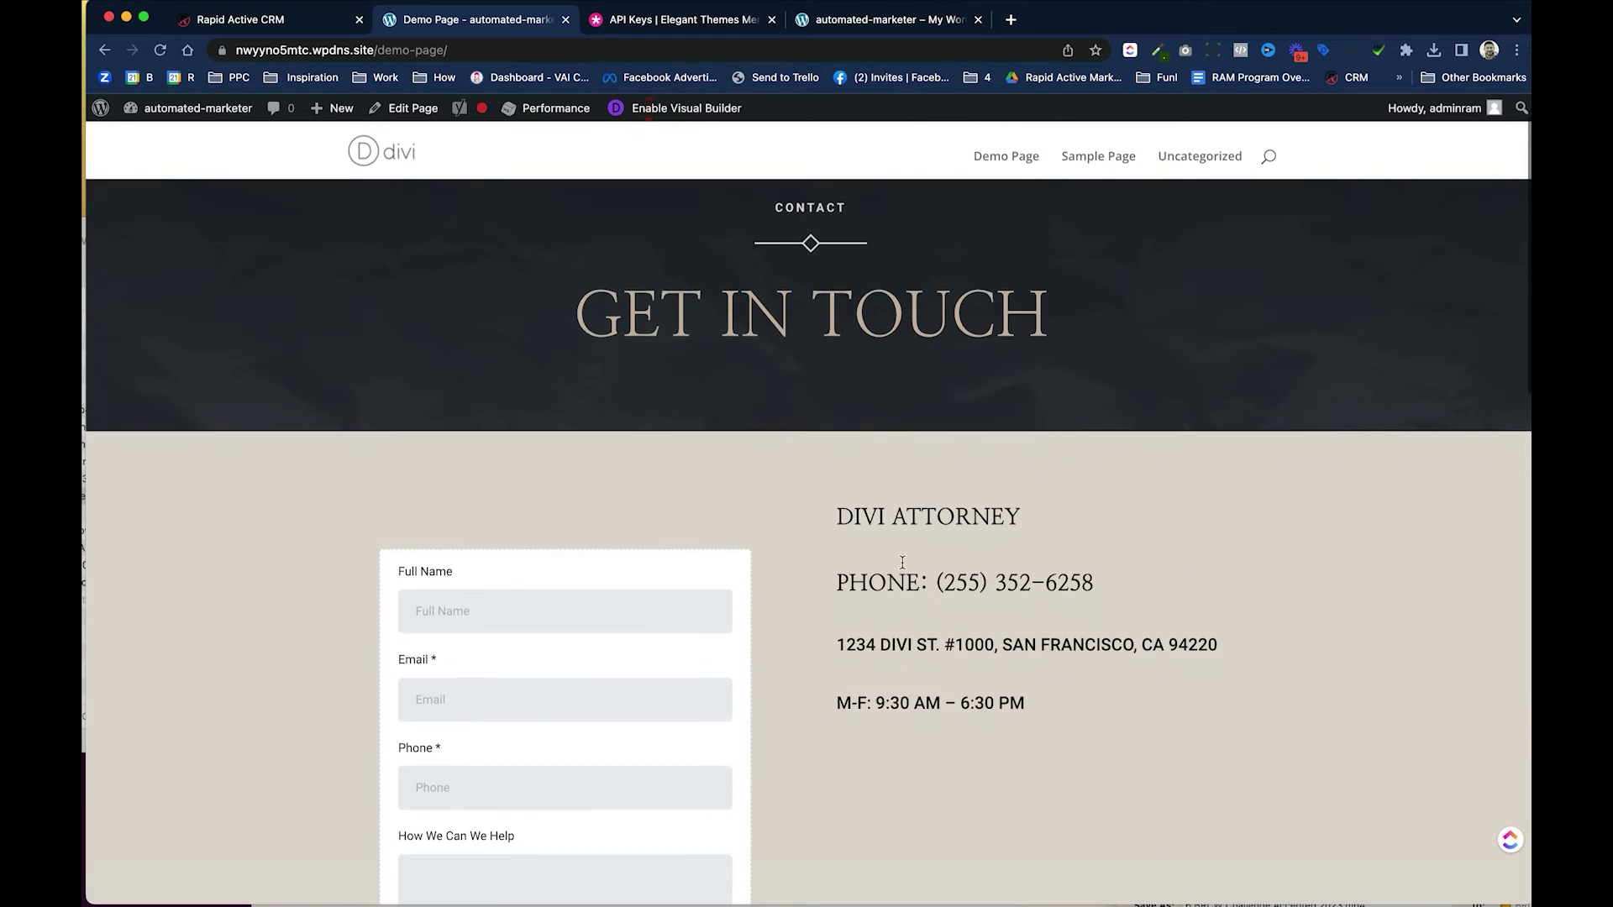
{"action": "scroll", "coordinate": [901, 561], "scroll_direction": "down", "scroll_amount": 4}
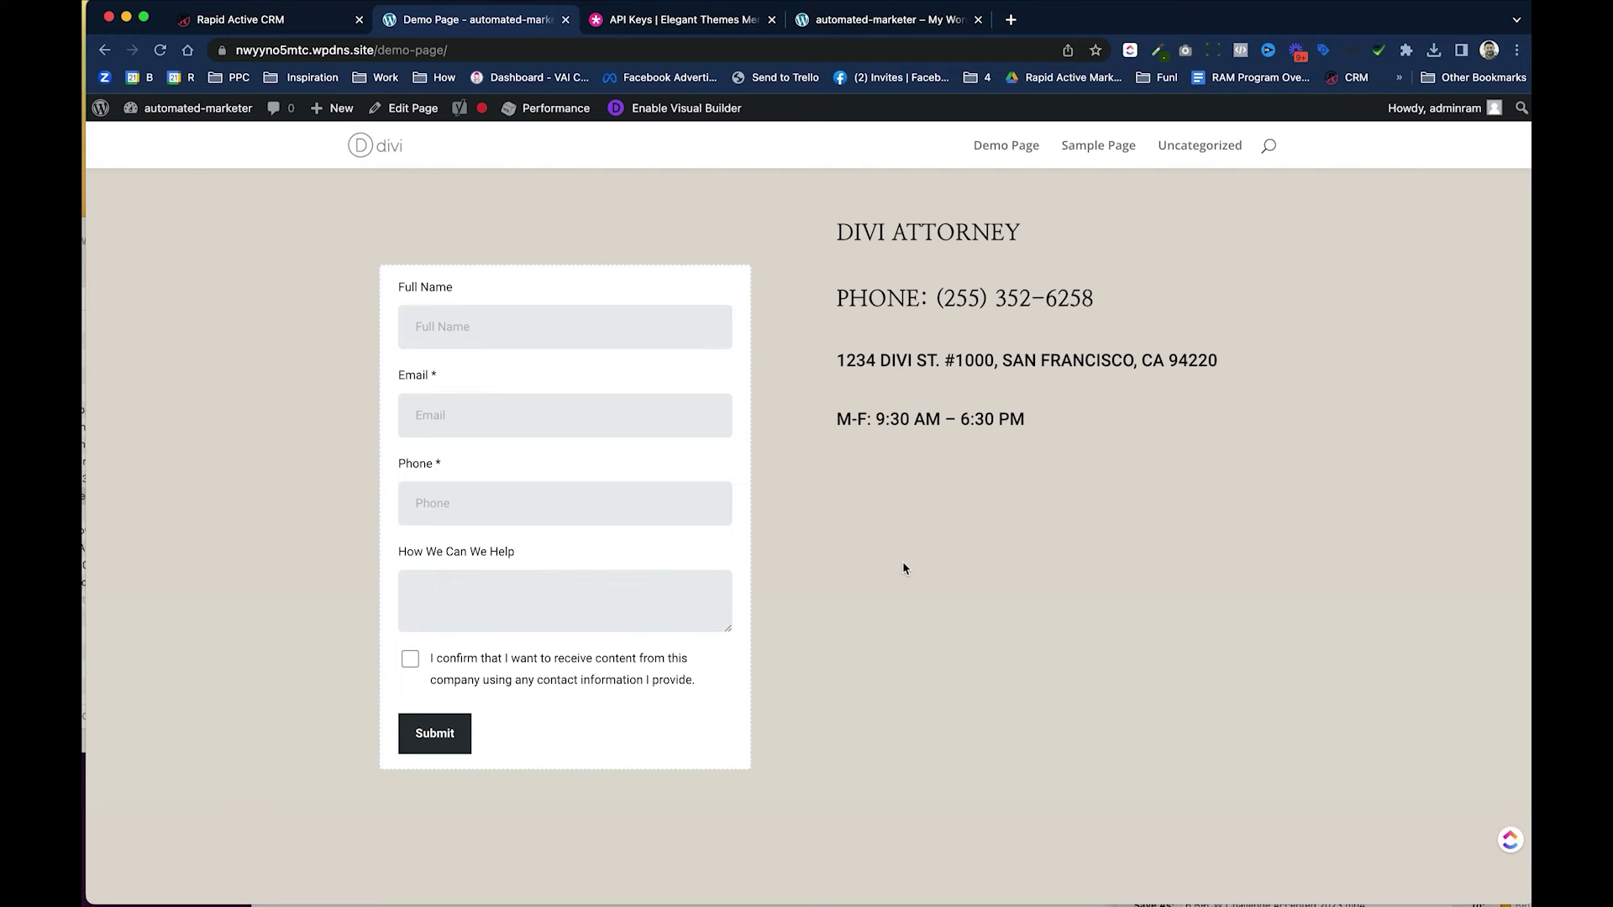
{"action": "scroll", "coordinate": [902, 561], "scroll_direction": "down", "scroll_amount": 1}
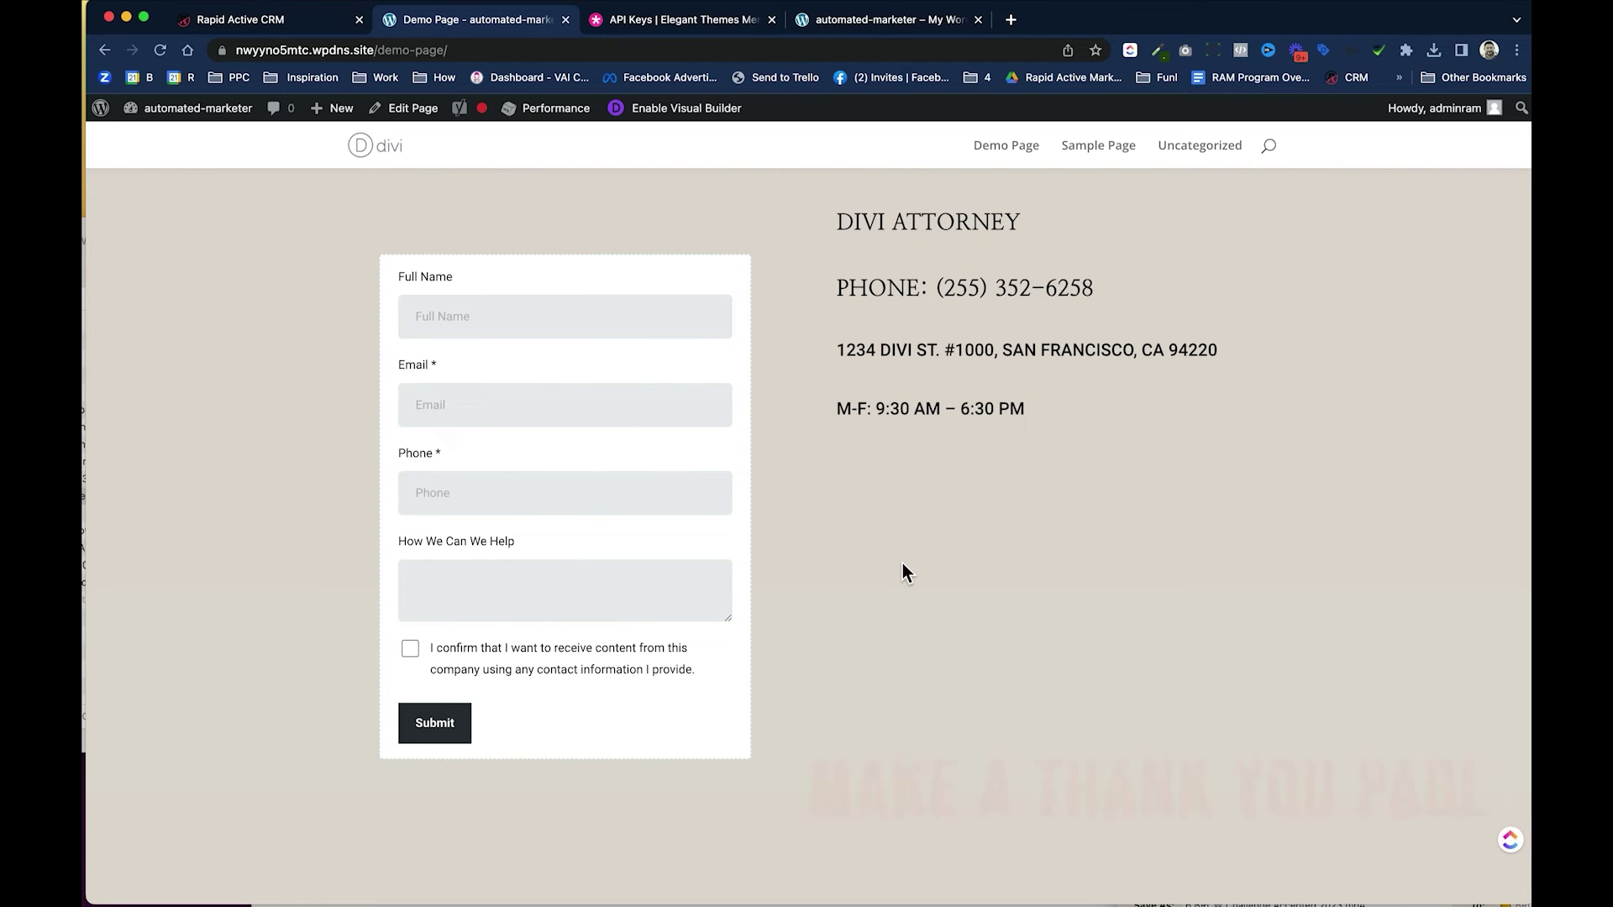
{"action": "scroll", "coordinate": [903, 571], "scroll_direction": "up", "scroll_amount": 5}
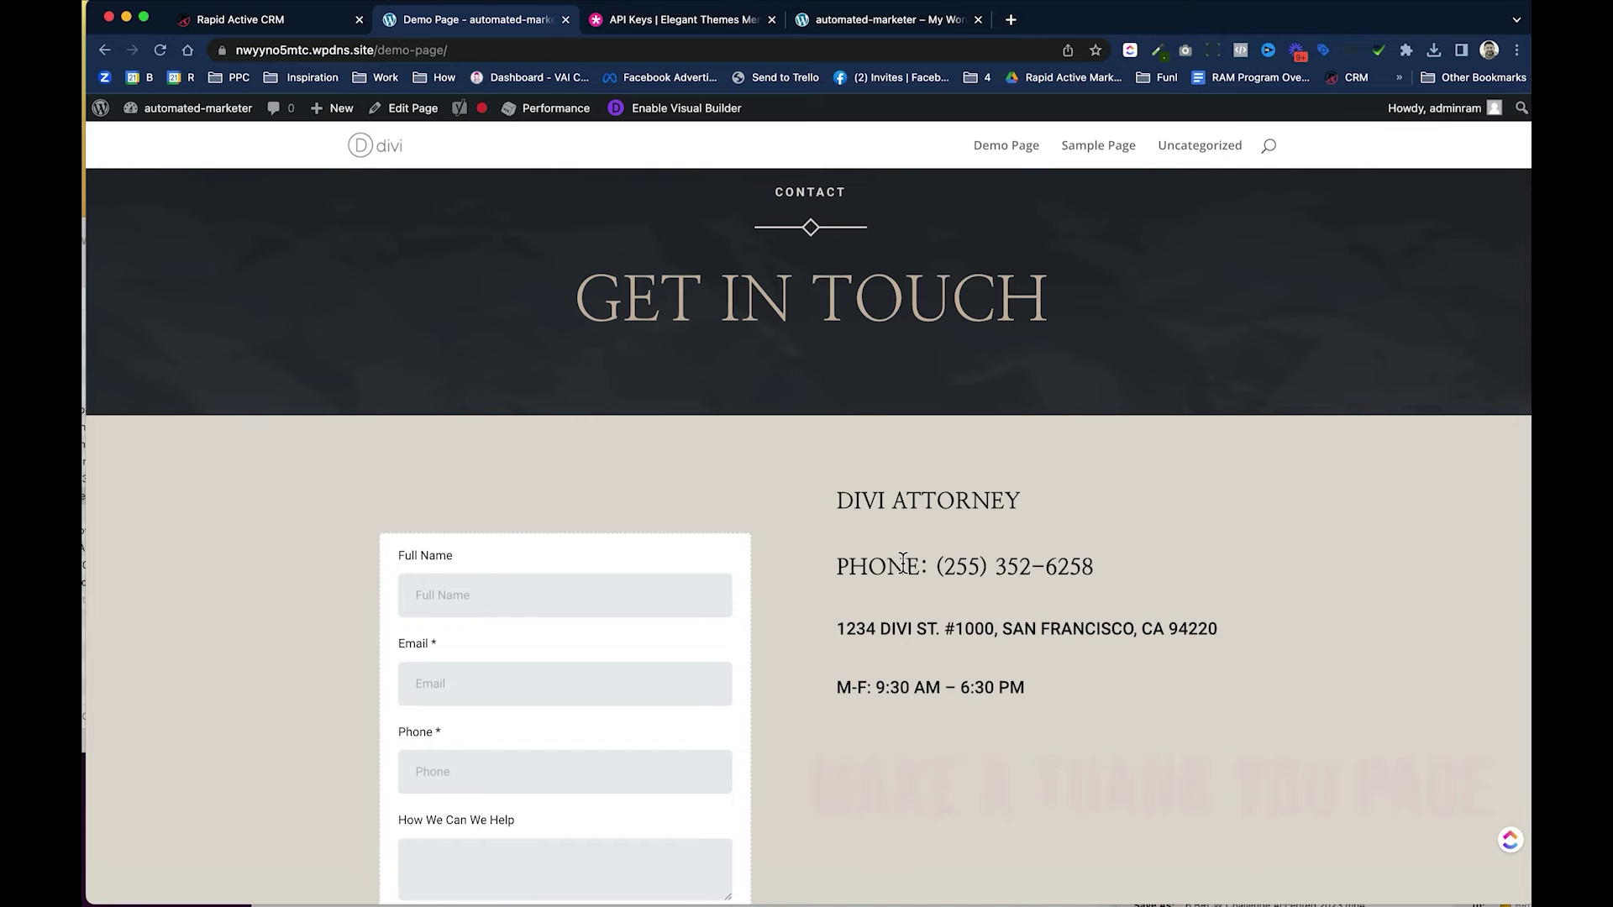
Switch to Rapid Active CRM, set the contact form's On Submit action to Open URL, and save the form.
{"action": "left_click", "coordinate": [237, 23]}
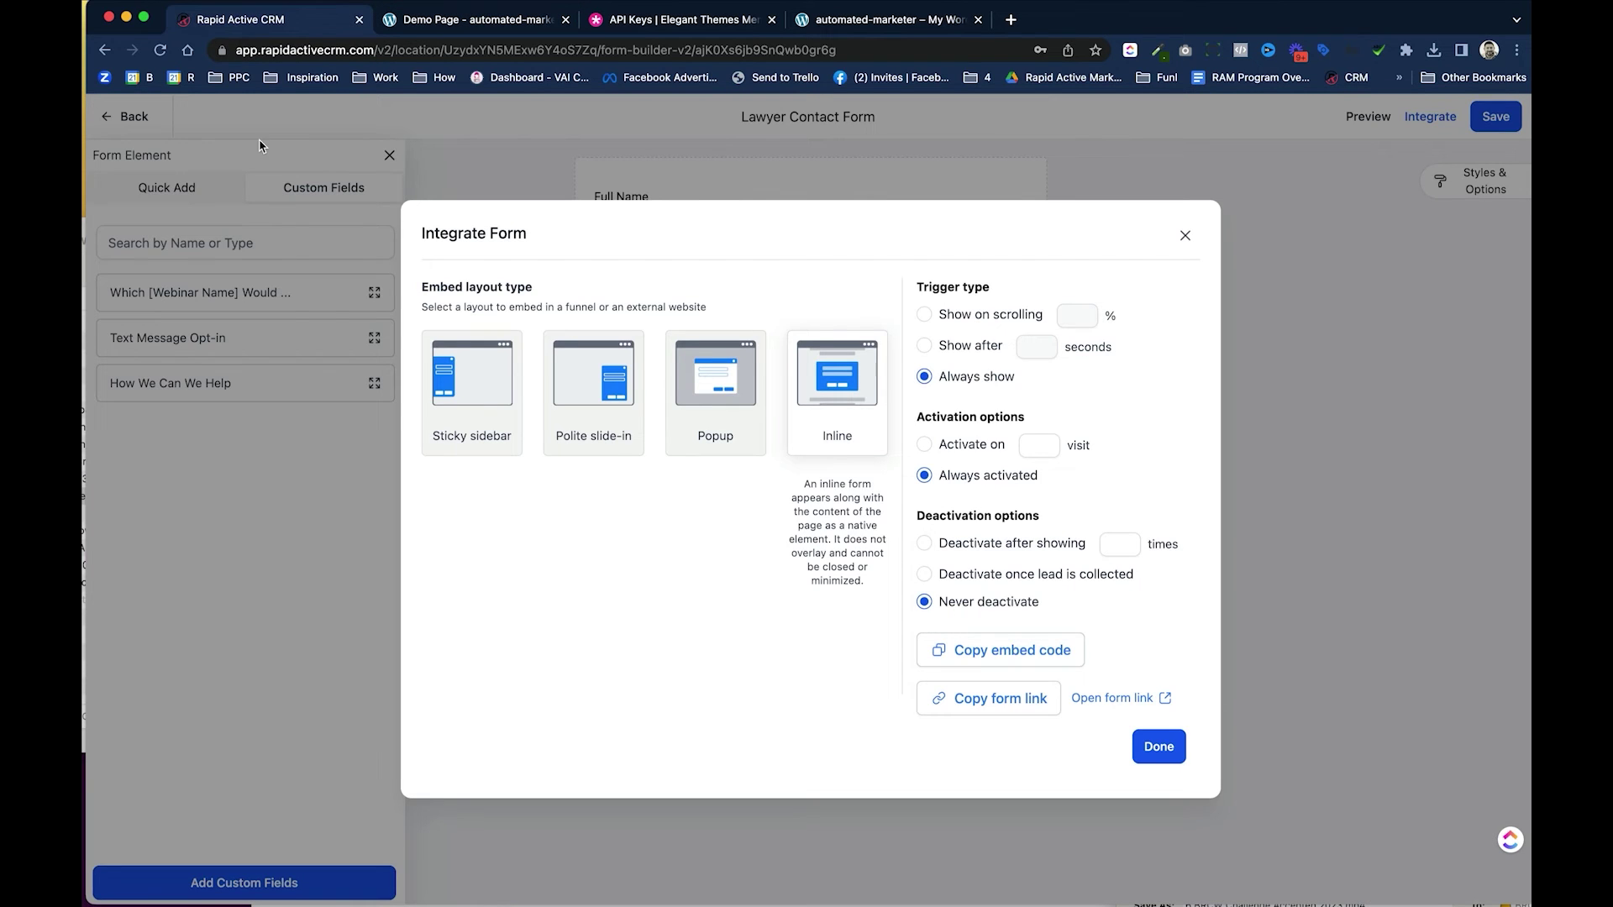
{"action": "left_click", "coordinate": [1168, 746]}
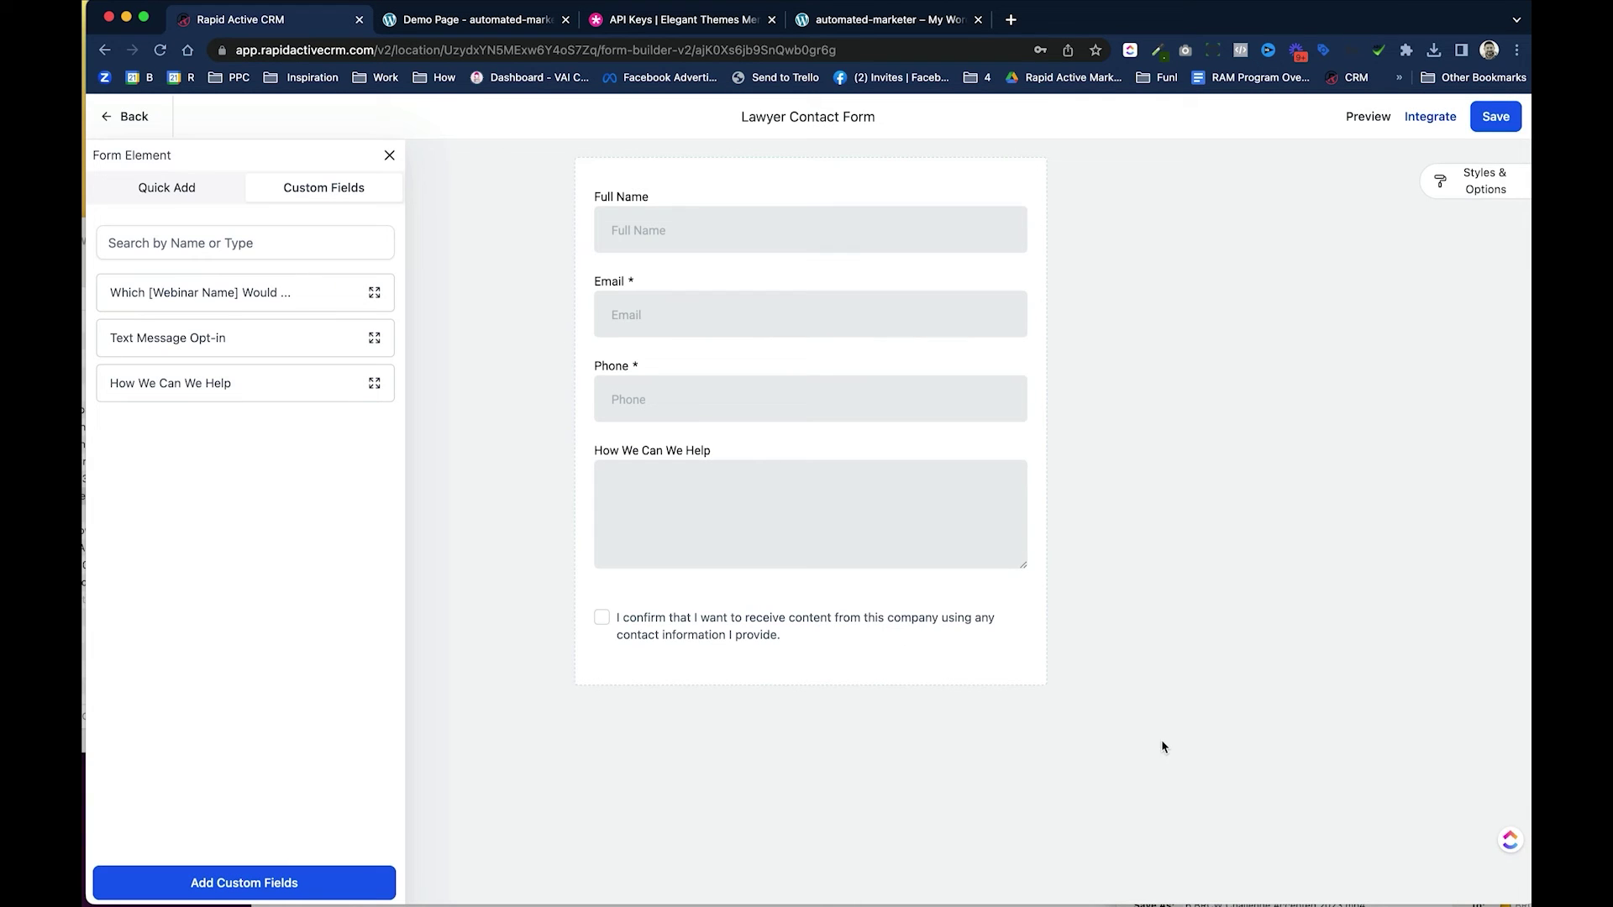
{"action": "left_click", "coordinate": [1494, 194]}
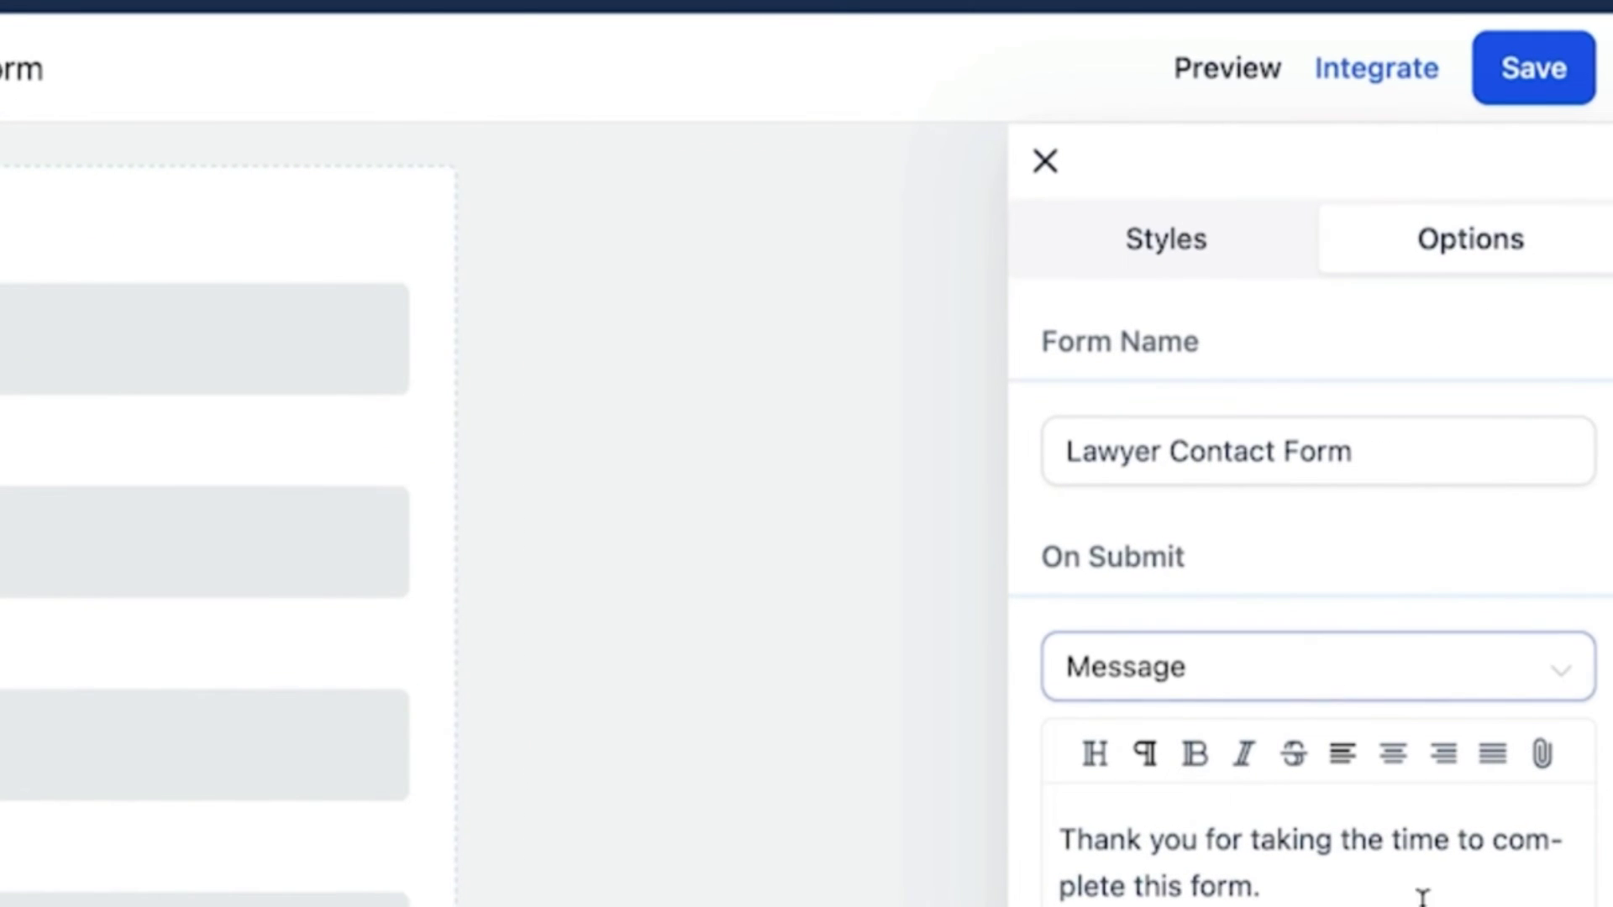
{"action": "left_click", "coordinate": [1469, 696]}
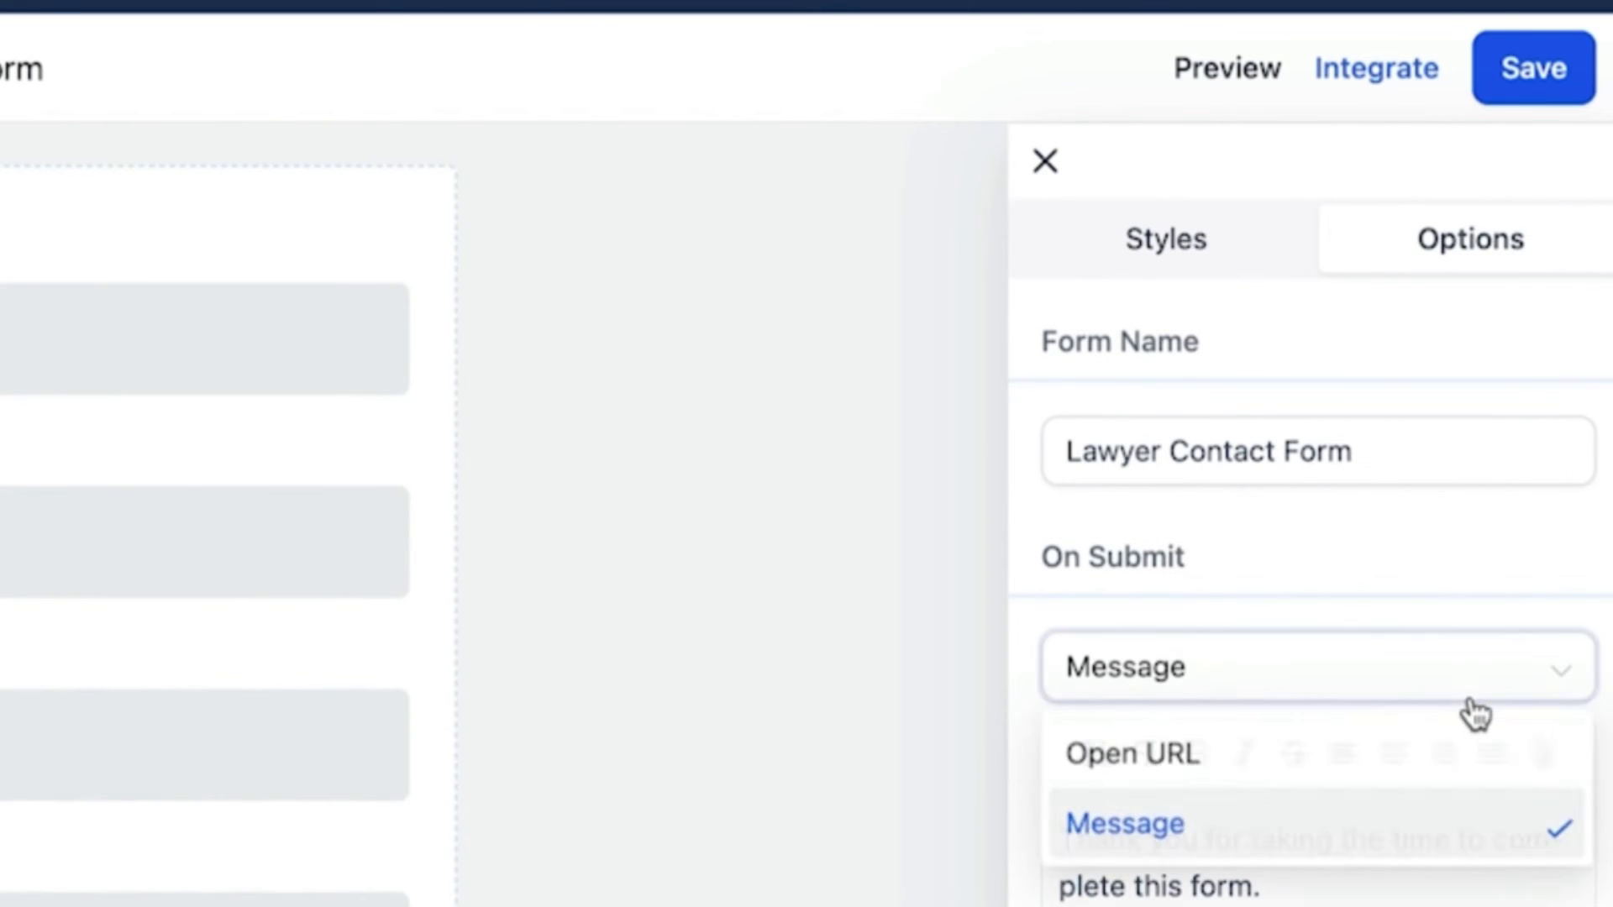
{"action": "left_click", "coordinate": [1248, 761]}
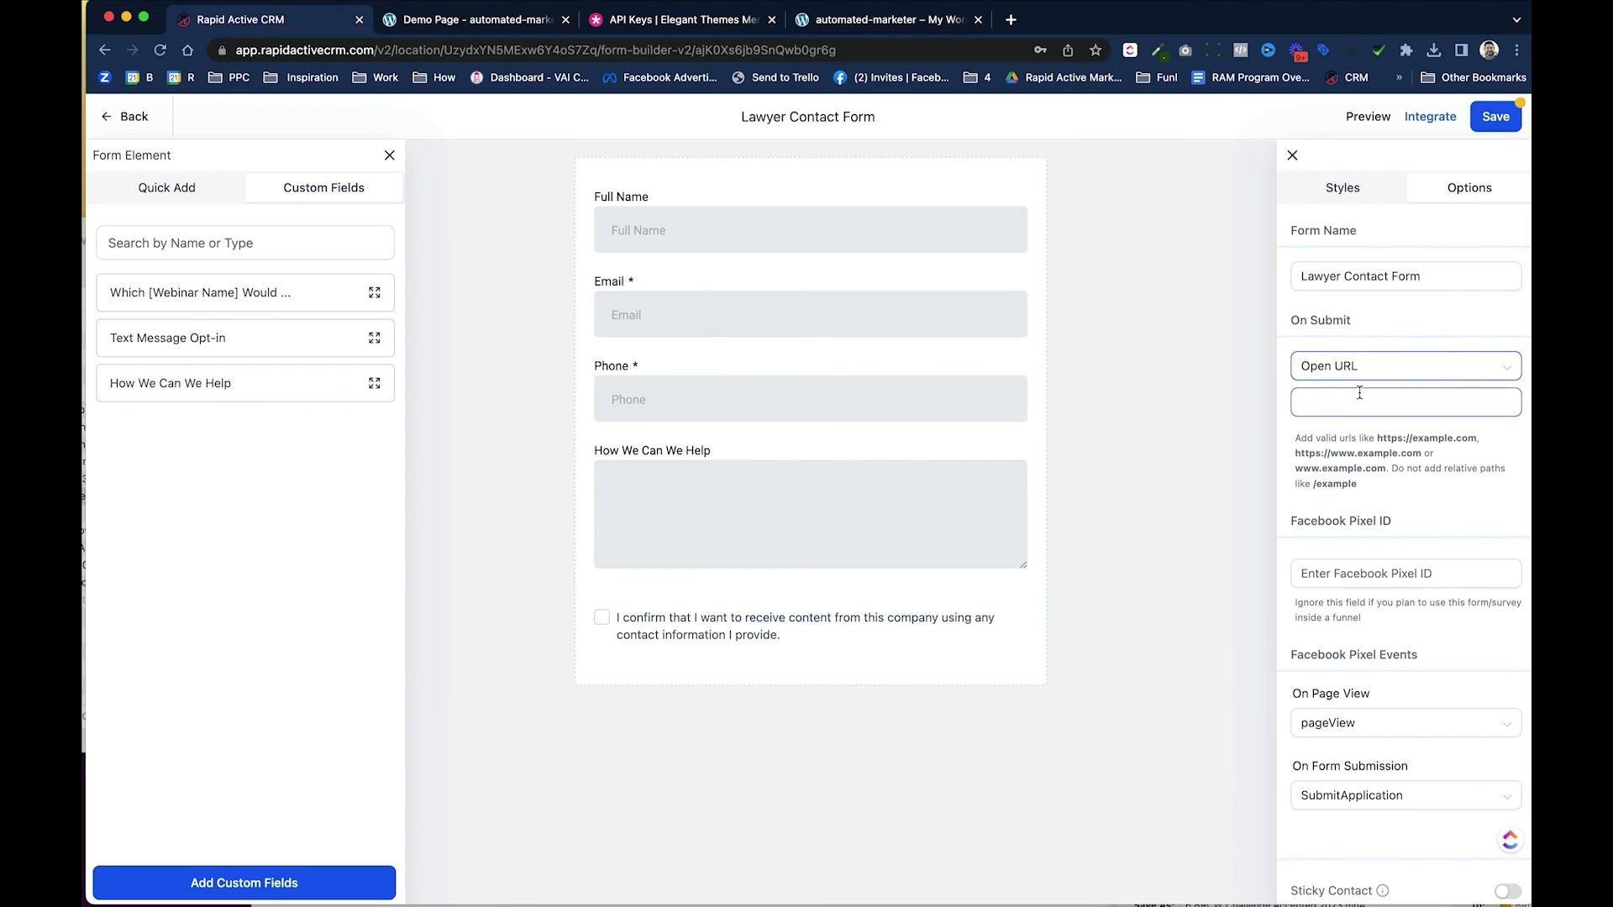
{"action": "left_click", "coordinate": [1203, 750]}
{"action": "left_click", "coordinate": [1502, 119]}
Add the domain designclient.net to the WordPress site in Rapid Active CRM and review its TXT and A records.
{"action": "left_click", "coordinate": [476, 19]}
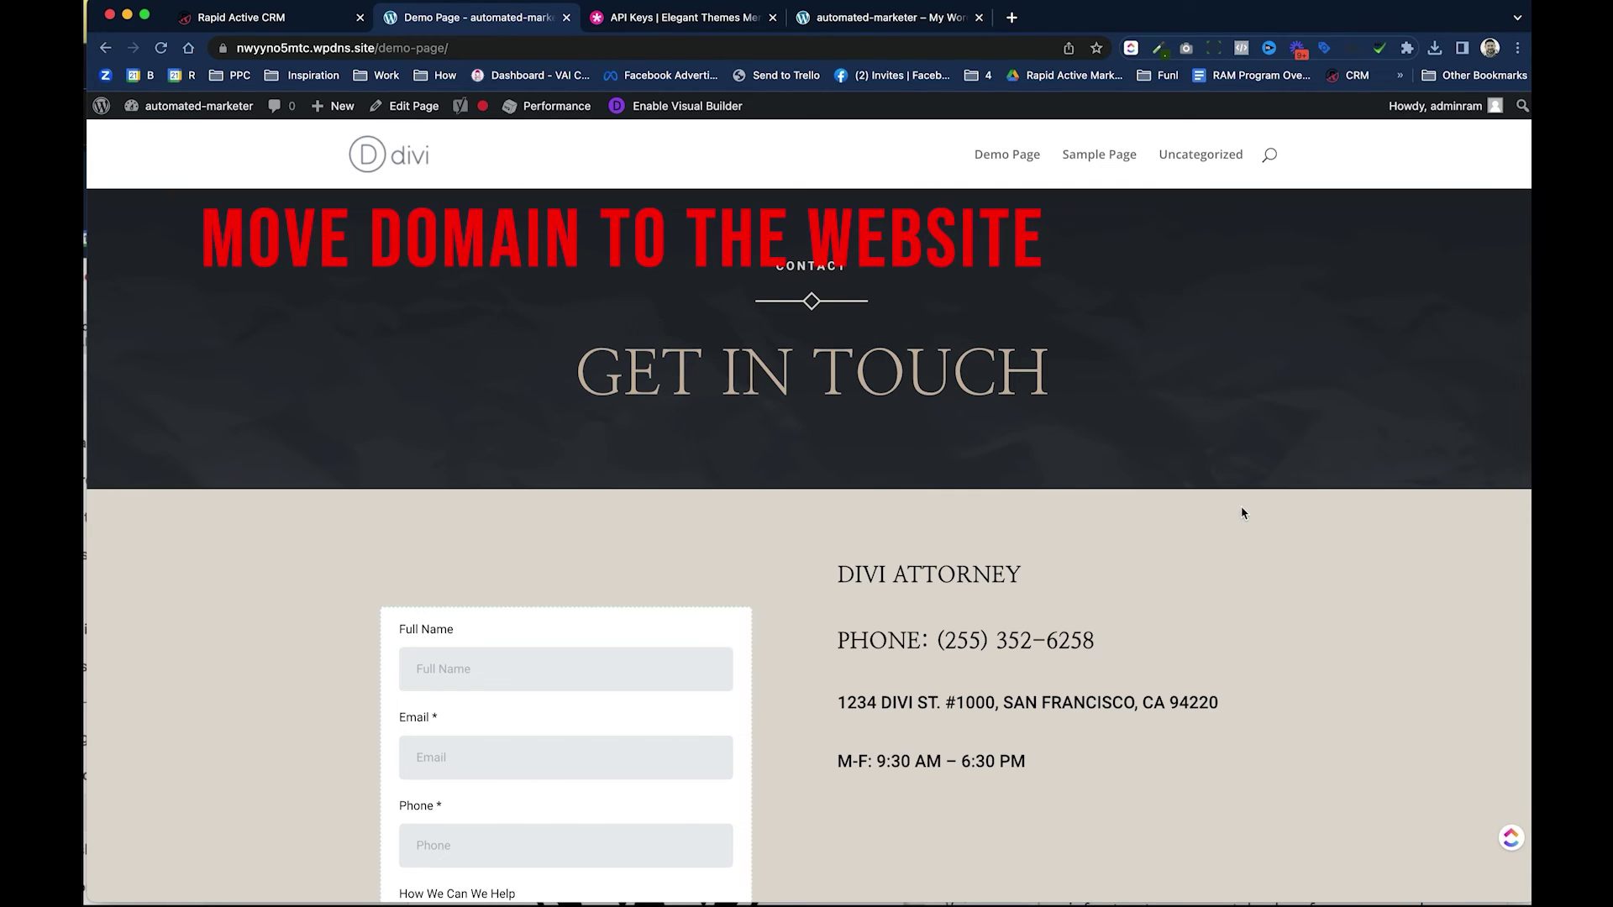
{"action": "left_click", "coordinate": [301, 25]}
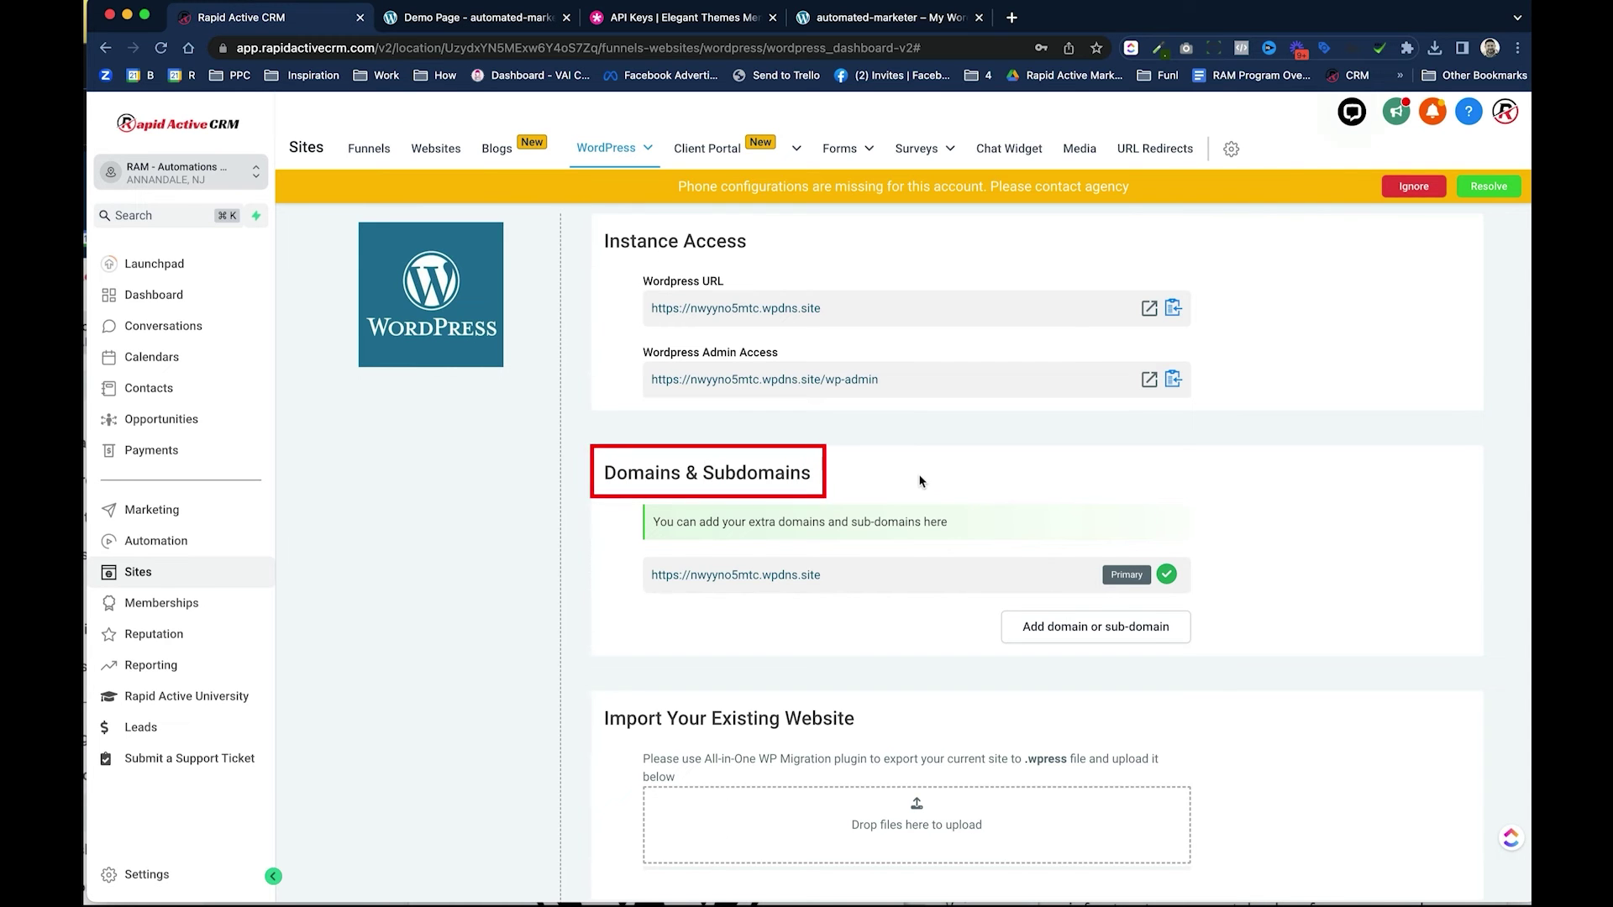
{"action": "left_click", "coordinate": [1046, 635]}
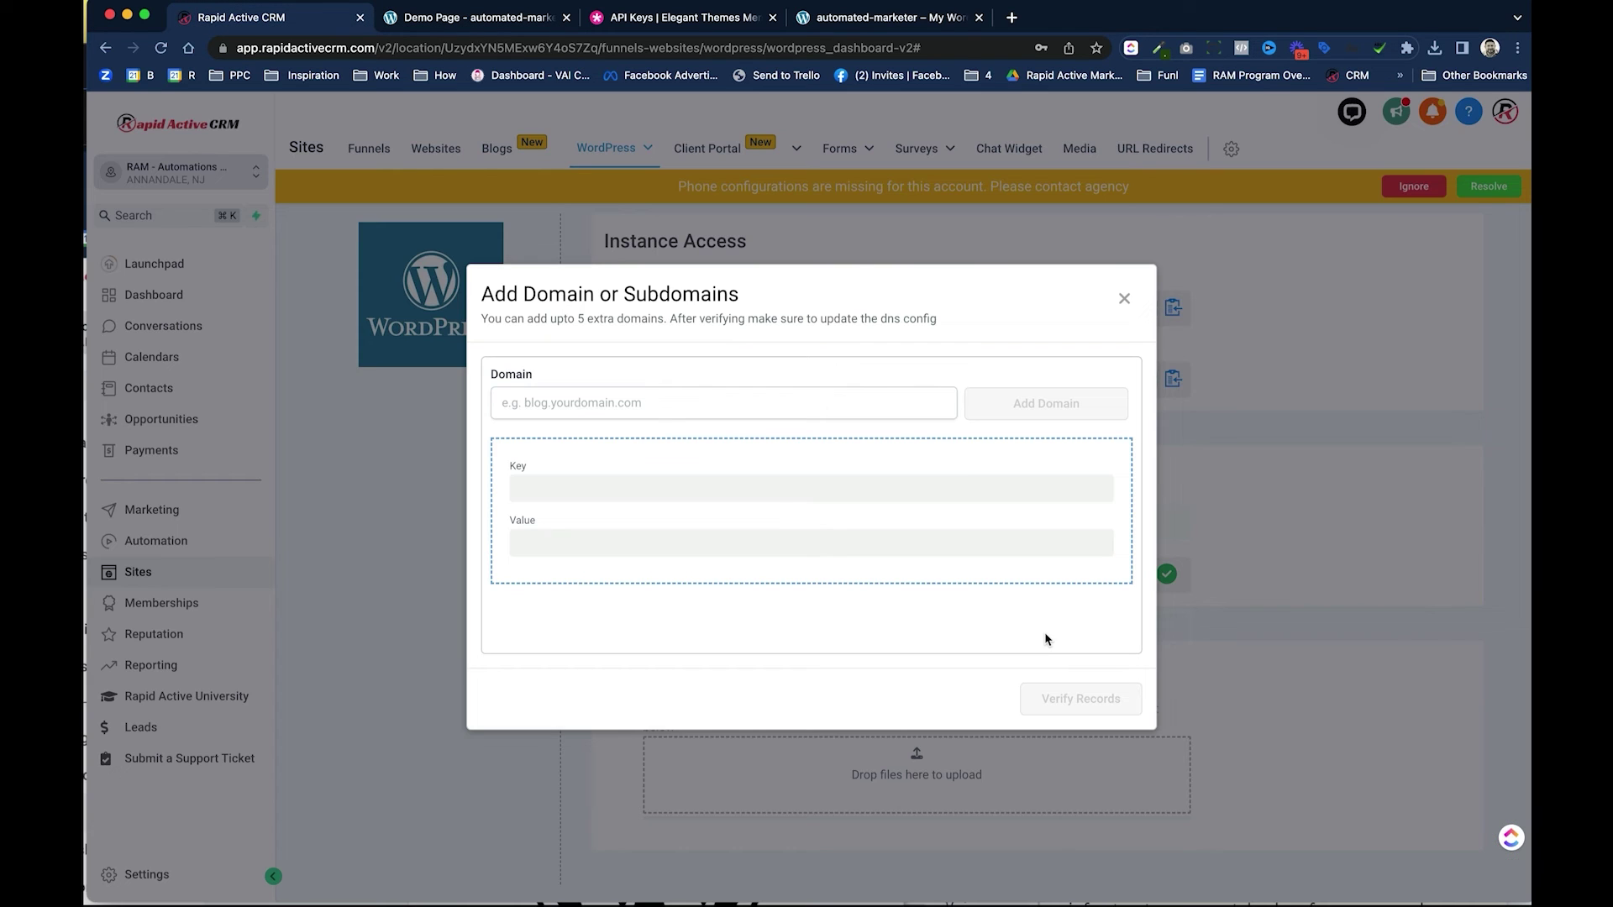
{"action": "left_click", "coordinate": [620, 408]}
{"action": "key", "text": "super+v"}
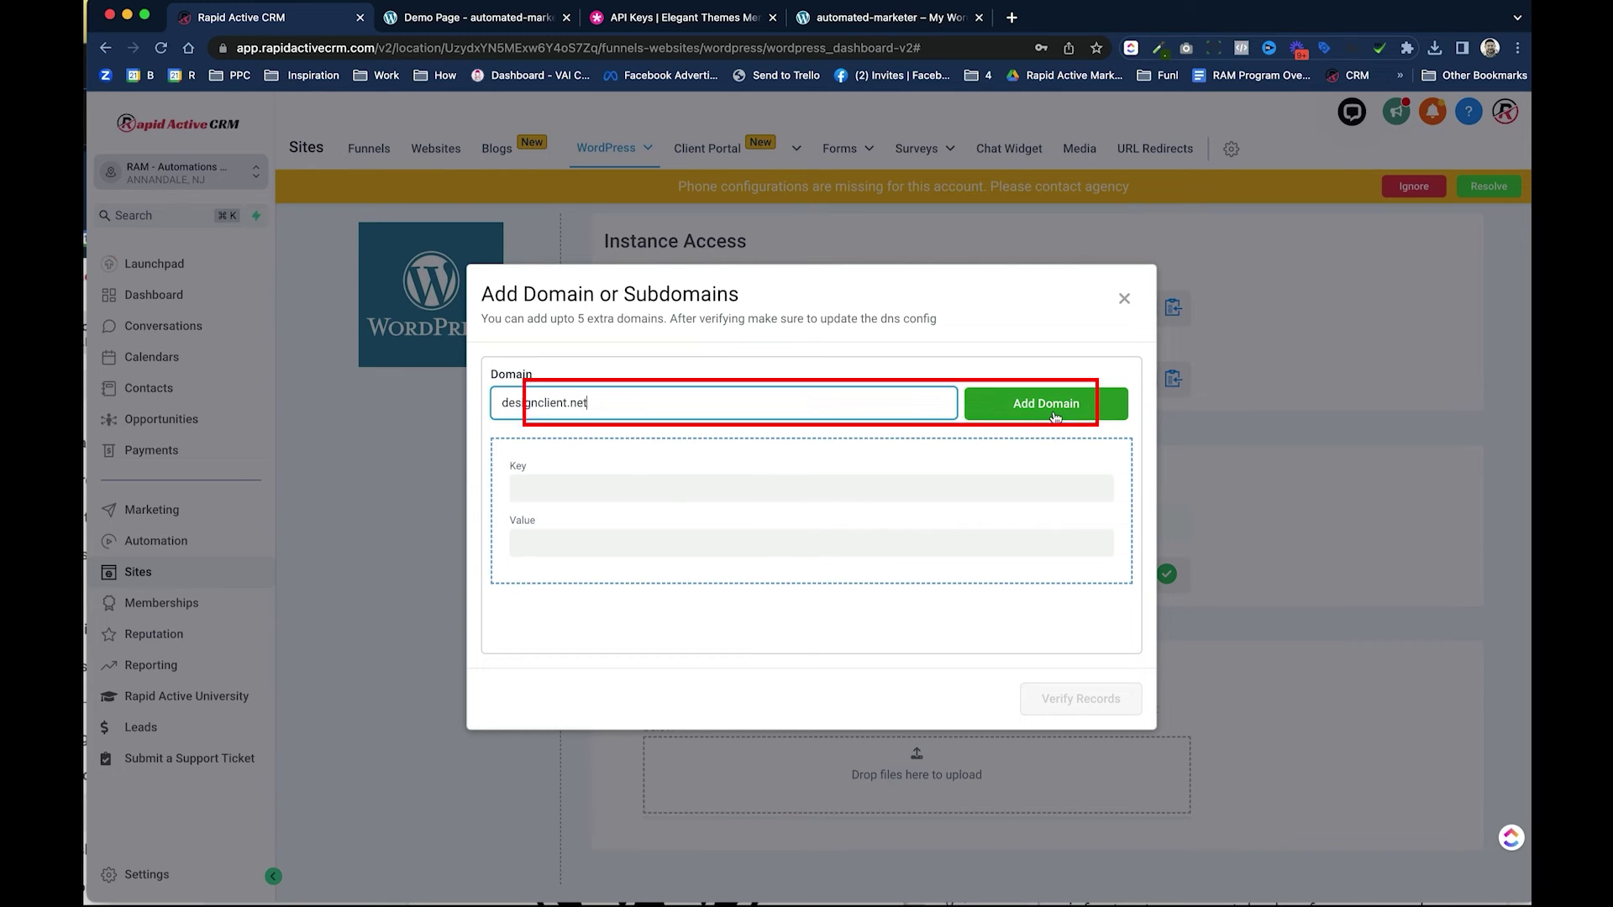
{"action": "left_click", "coordinate": [1053, 414]}
{"action": "scroll", "coordinate": [846, 502], "scroll_direction": "down", "scroll_amount": 1}
{"action": "scroll", "coordinate": [847, 501], "scroll_direction": "down", "scroll_amount": 5}
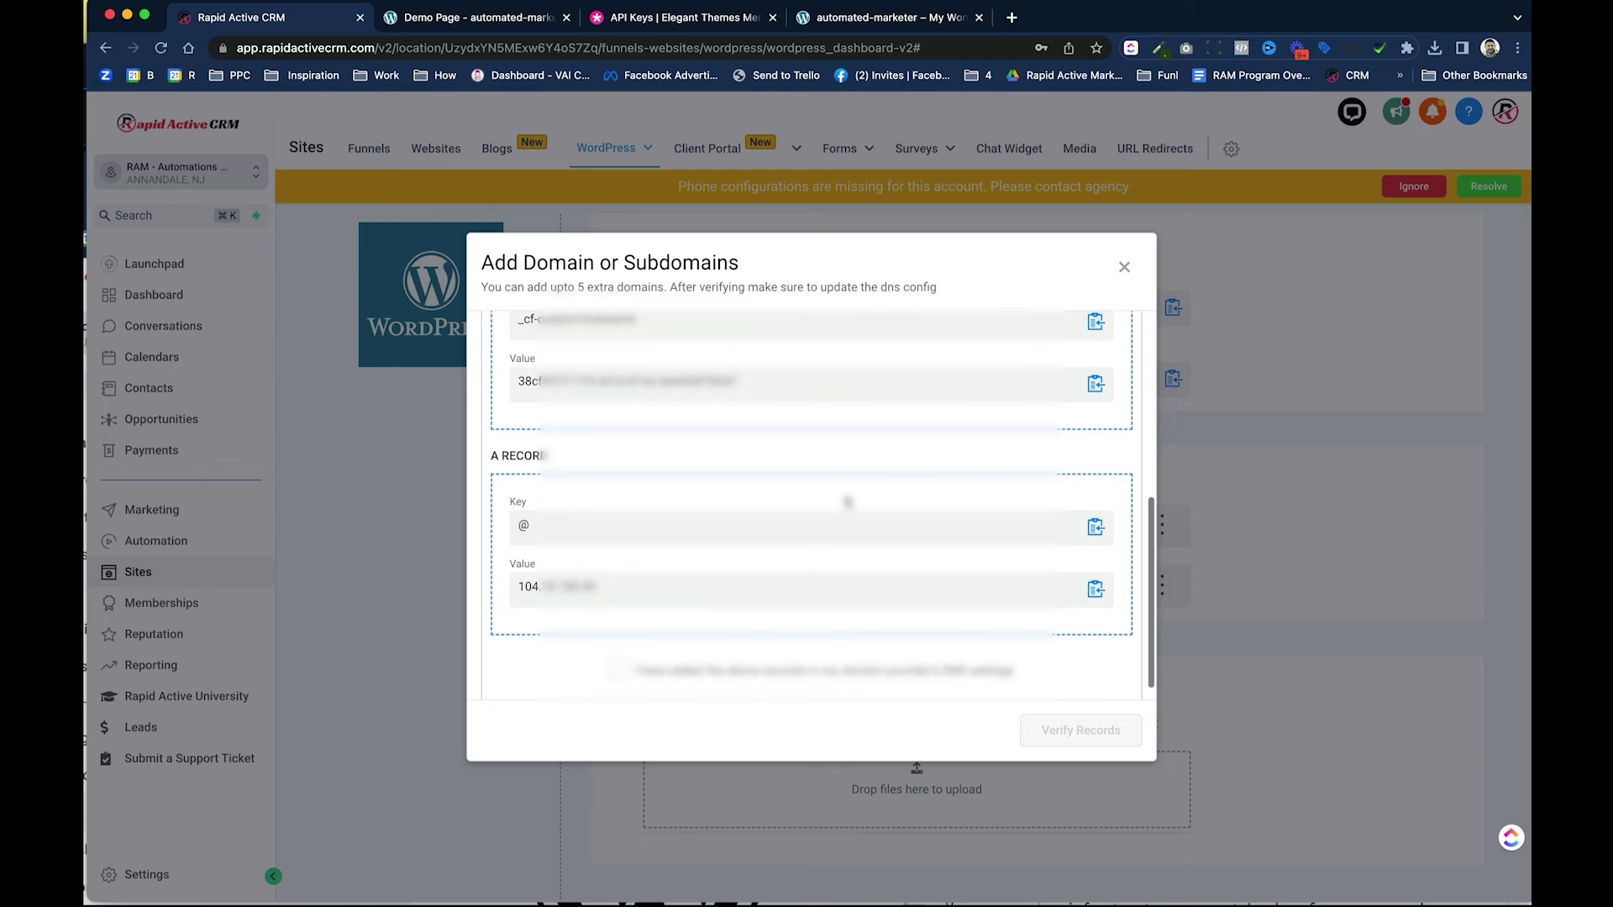
{"action": "scroll", "coordinate": [847, 501], "scroll_direction": "up", "scroll_amount": 6}
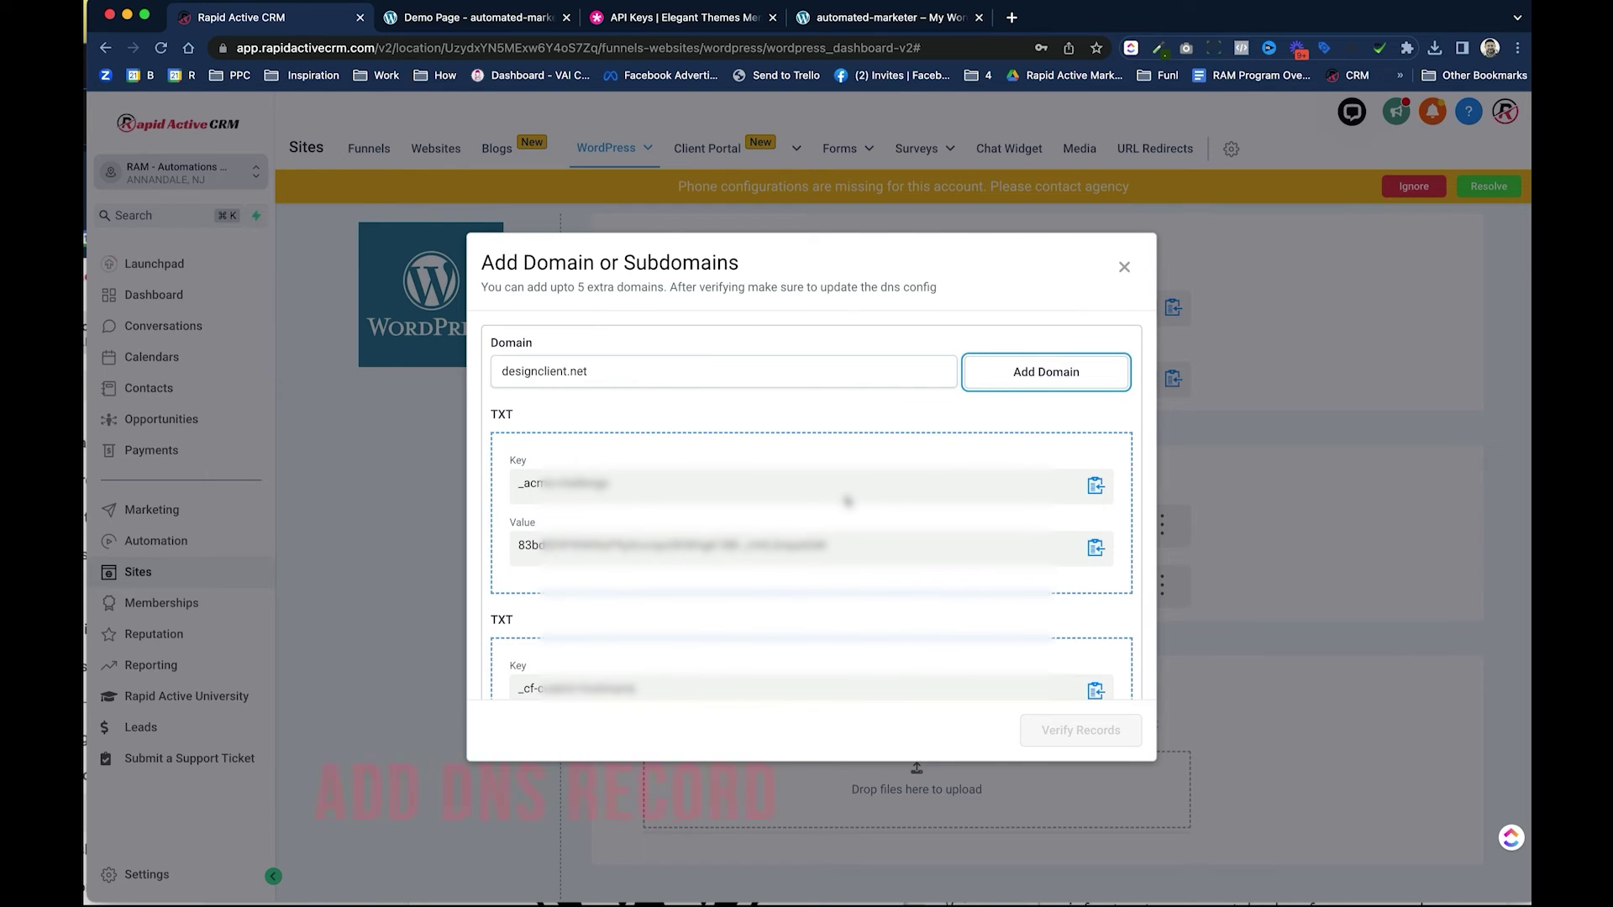
{"action": "key", "text": "super+Tab"}
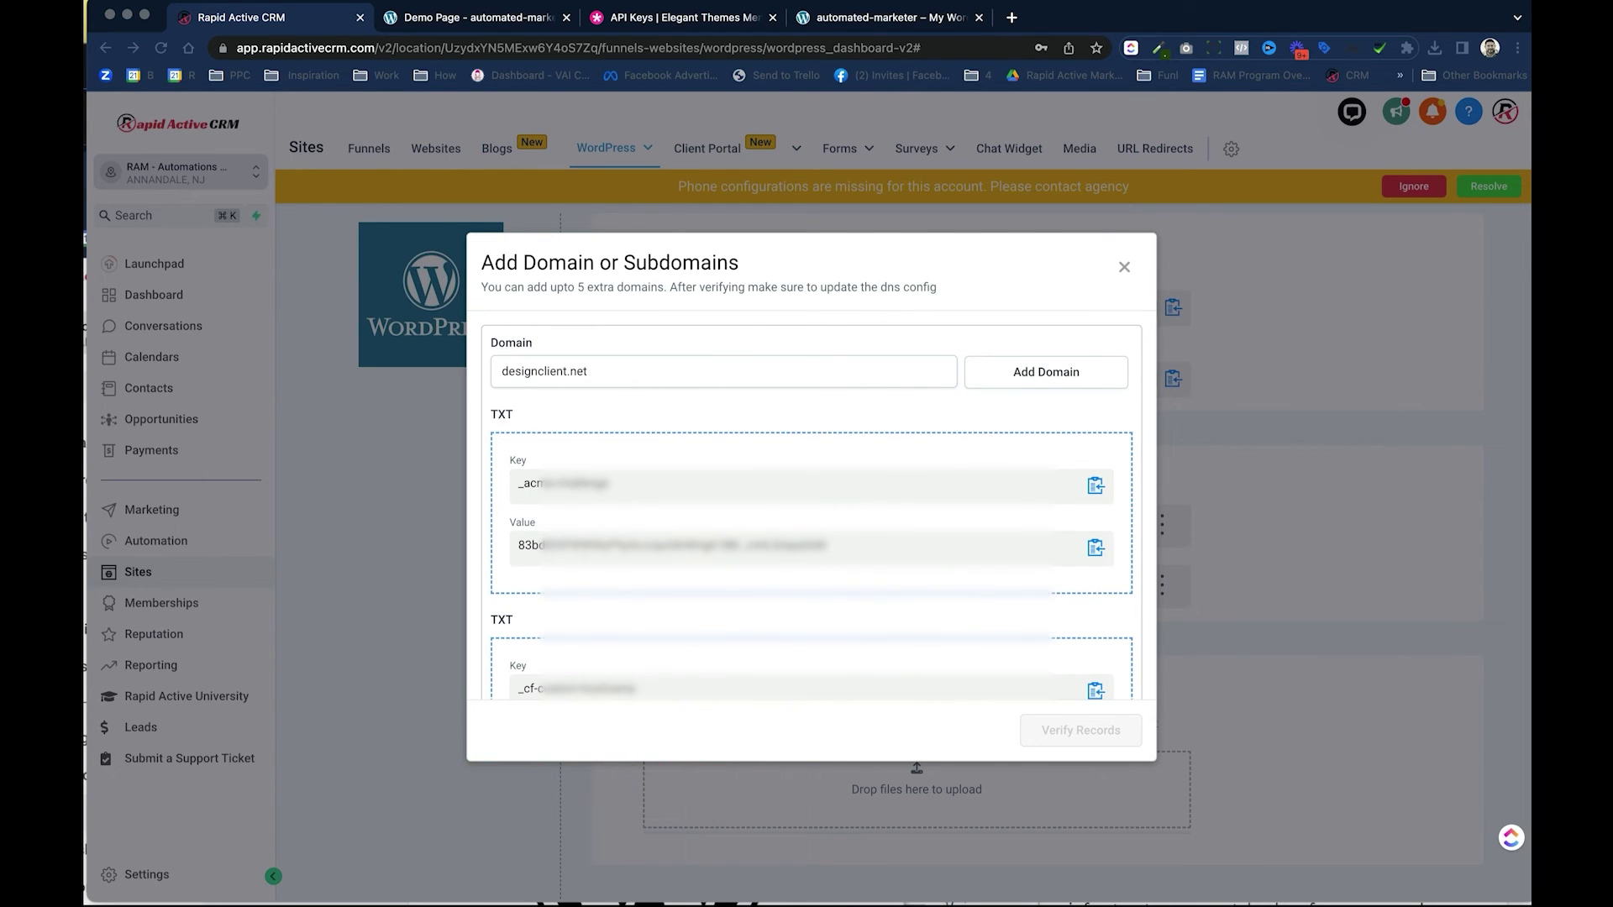
Bring the Cloudflare DNS records page for designclient.net into the same browser window as Rapid Active CRM and display it.
{"action": "key", "text": "super+grave"}
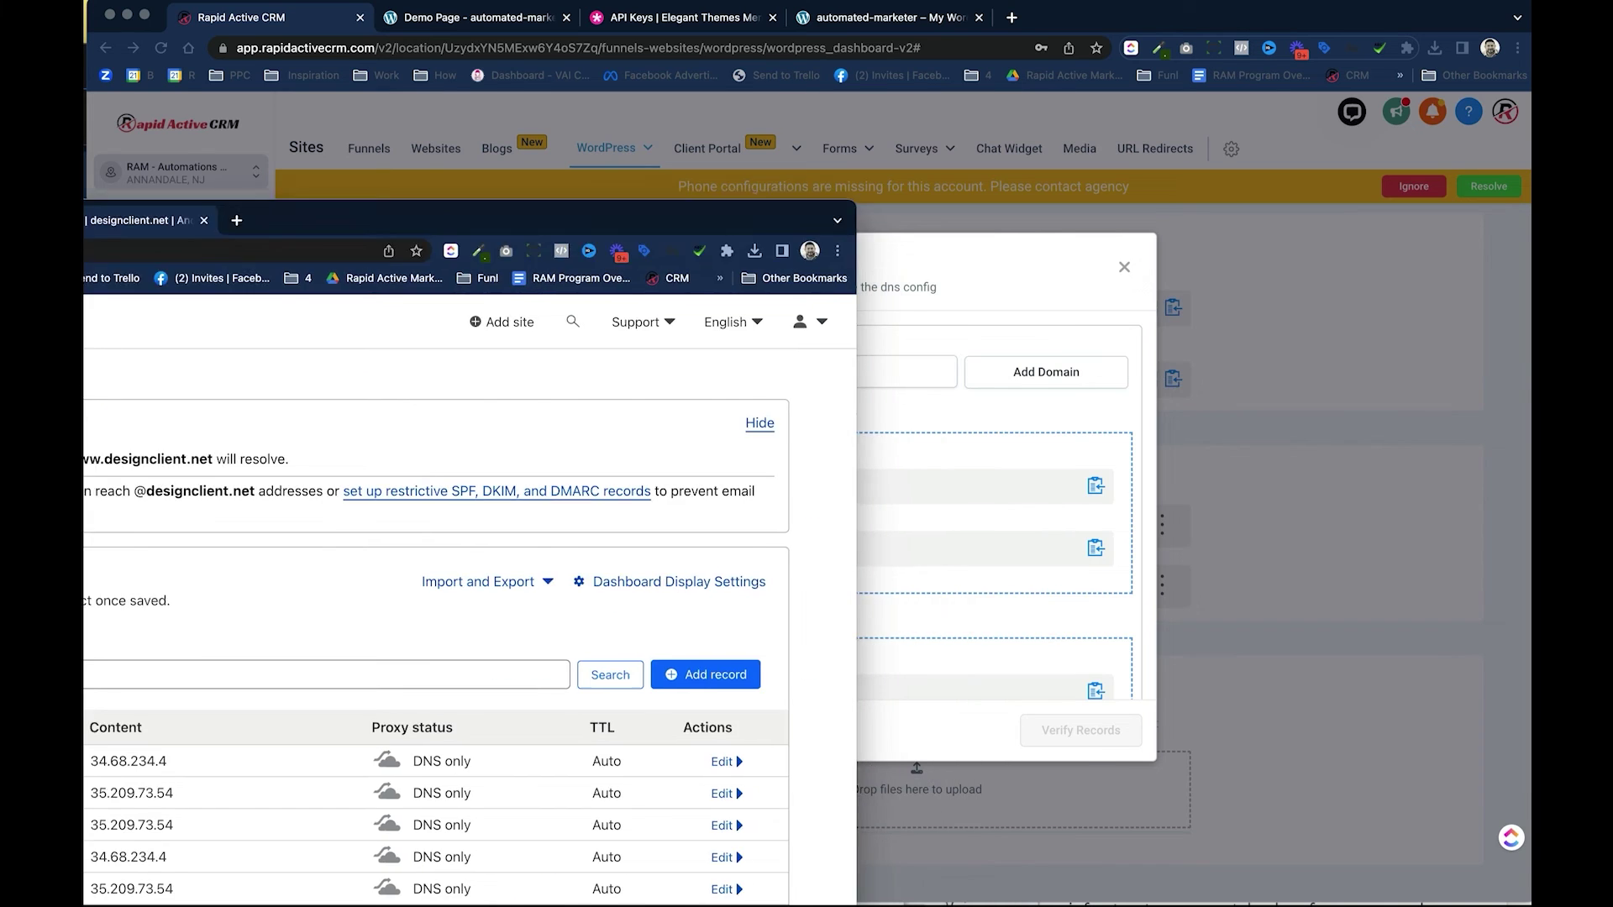
{"action": "left_click", "coordinate": [327, 23]}
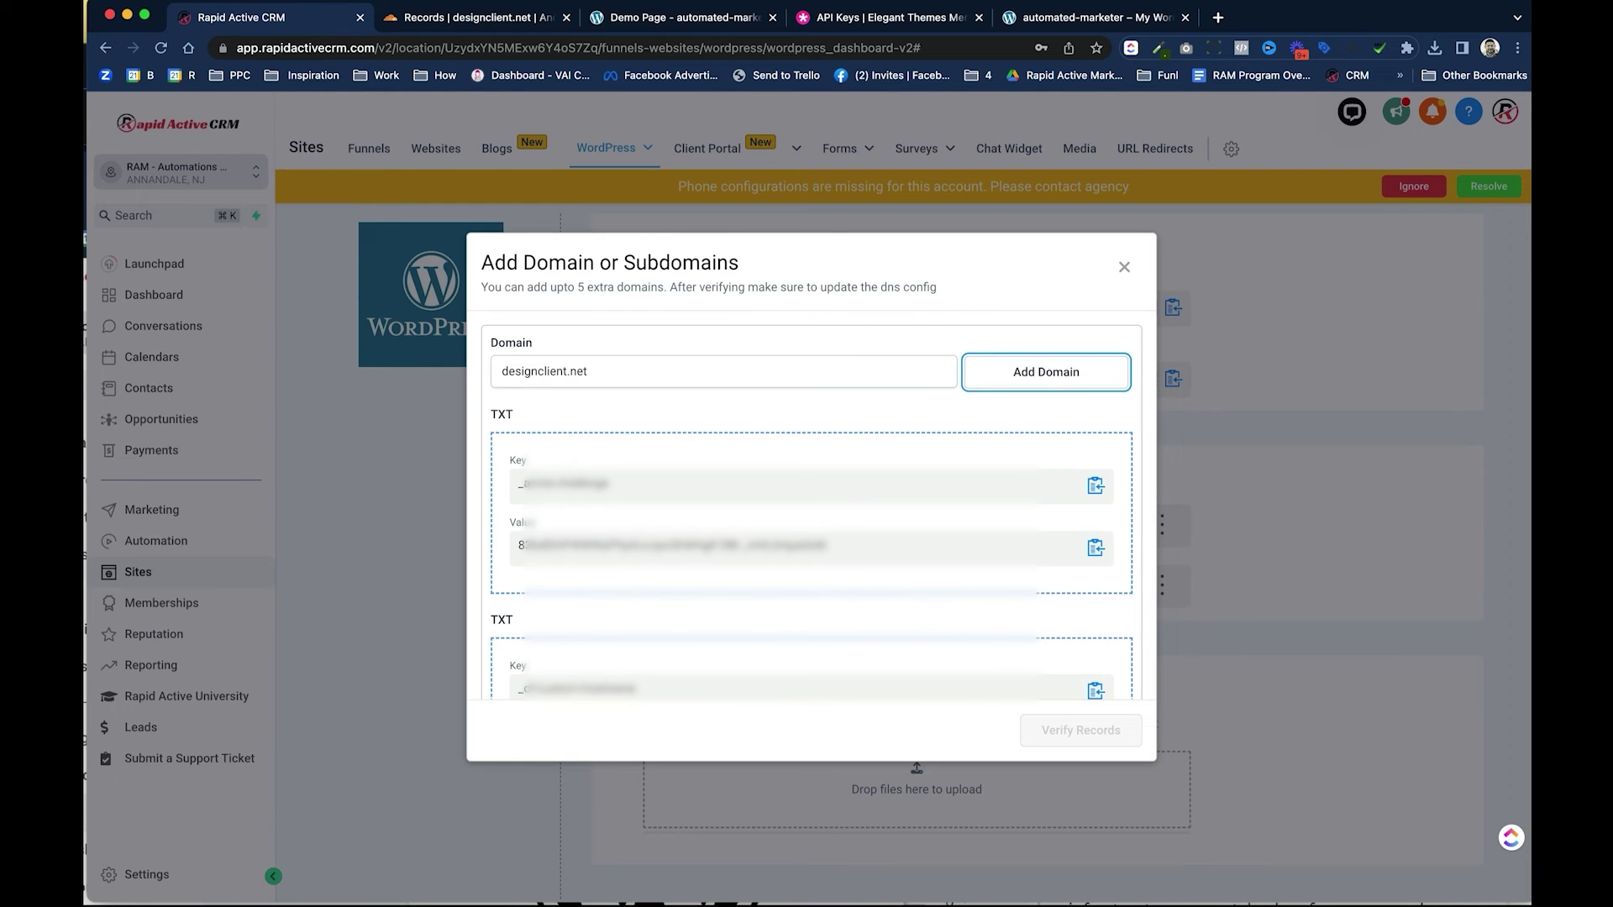
{"action": "left_click", "coordinate": [479, 17]}
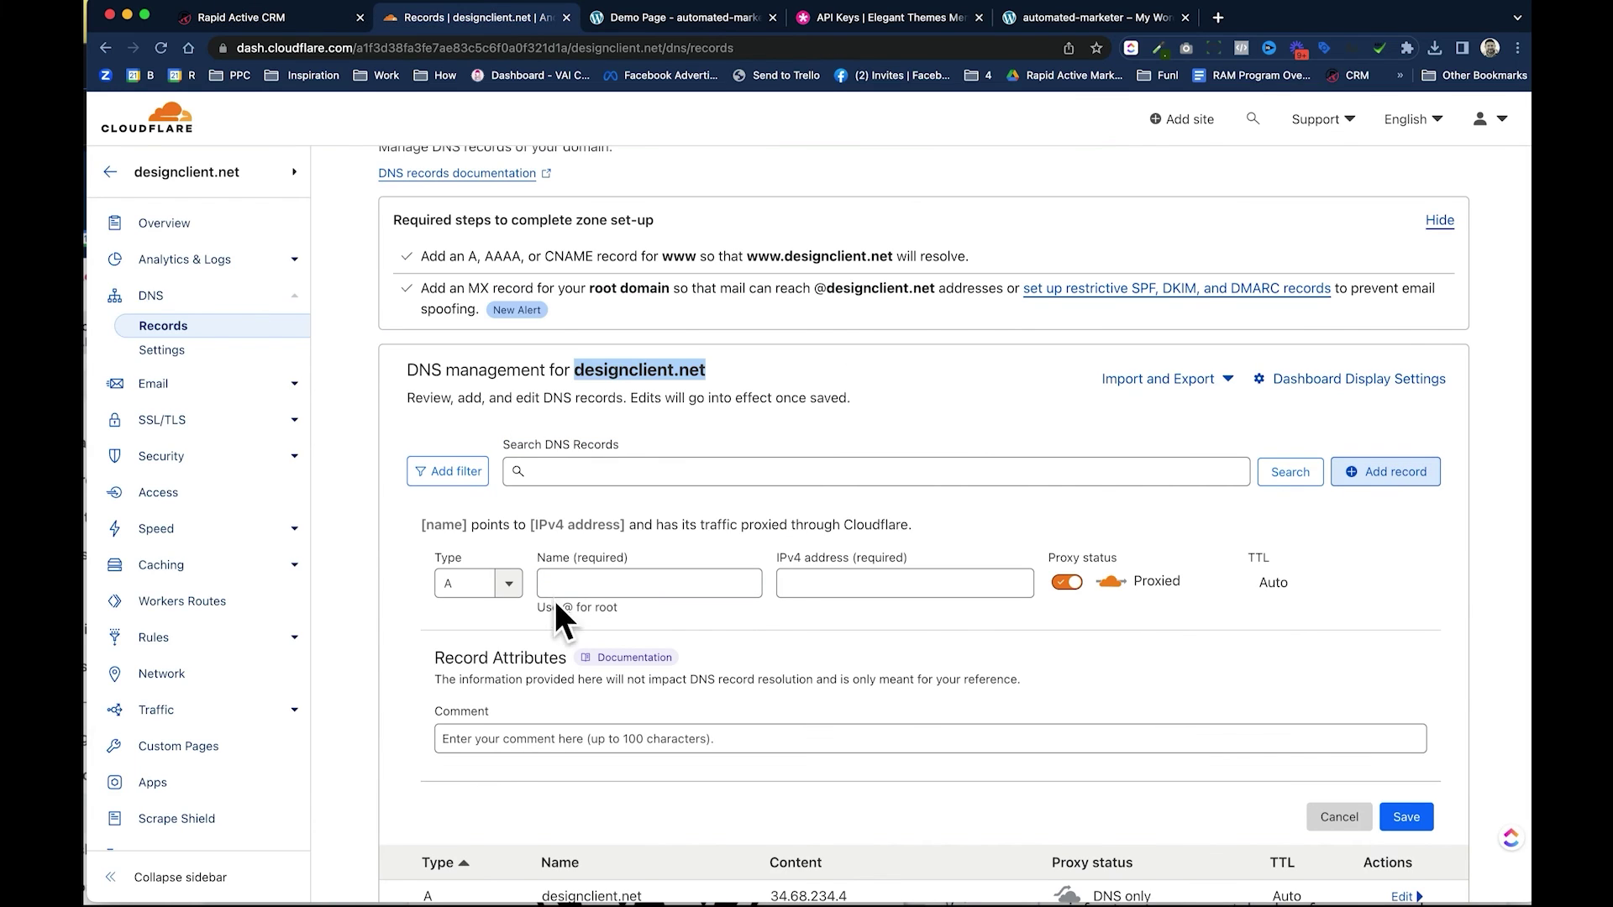
Add a TXT record named _acme-challenge to designclient.net in Cloudflare, using the verification key and value copied from Rapid Active CRM, and save it.
{"action": "left_click", "coordinate": [478, 584]}
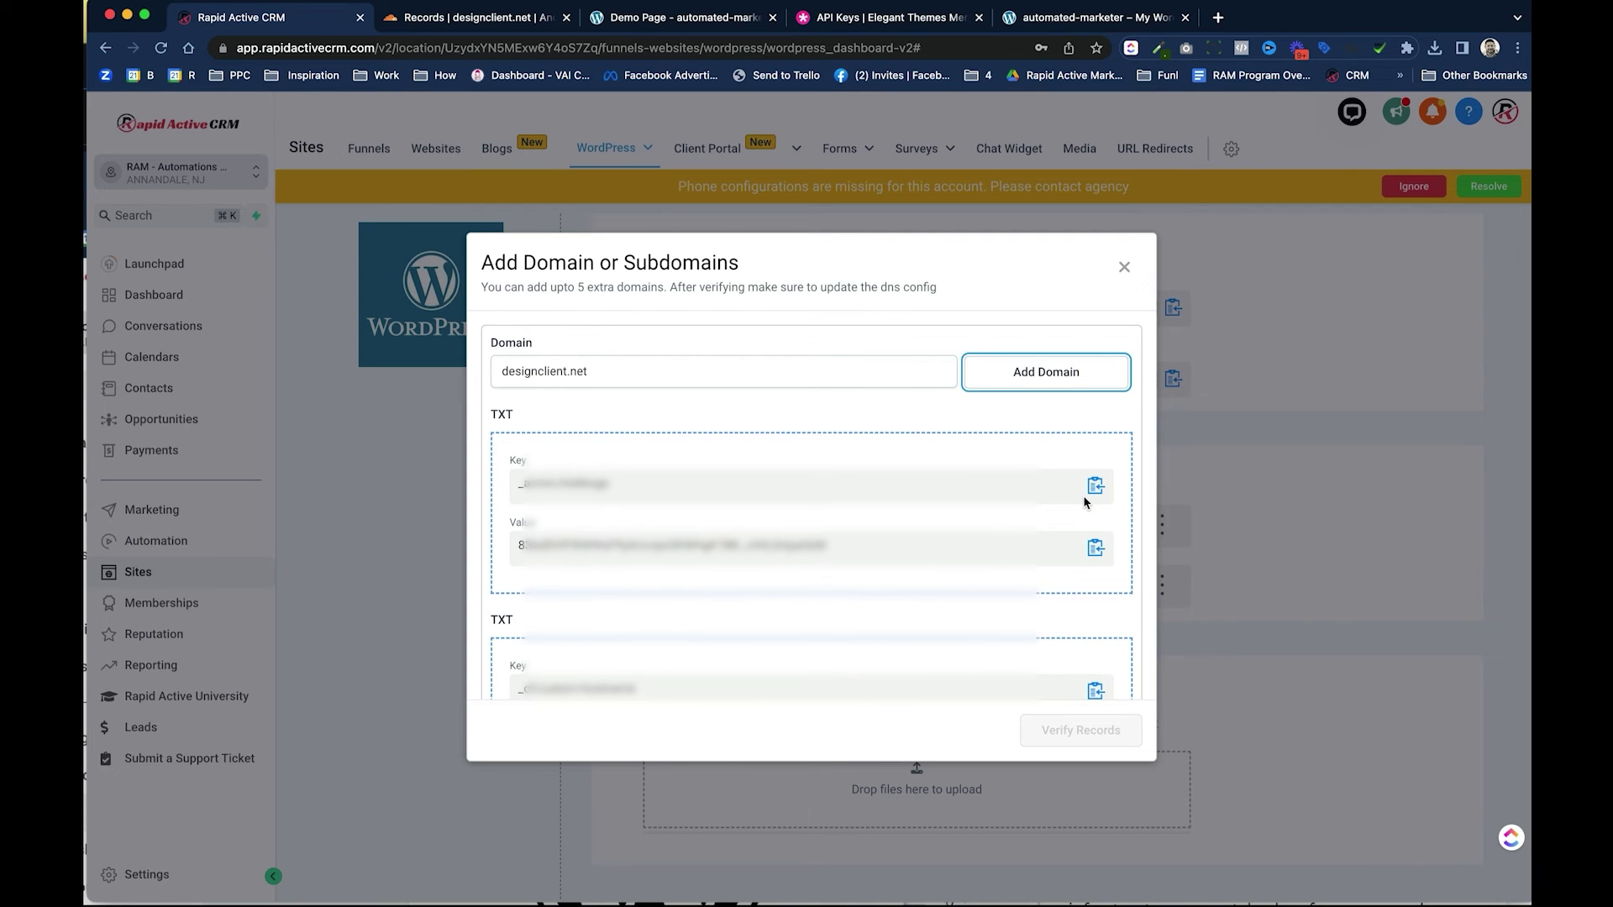
{"action": "left_click", "coordinate": [1095, 488]}
{"action": "left_click", "coordinate": [470, 17]}
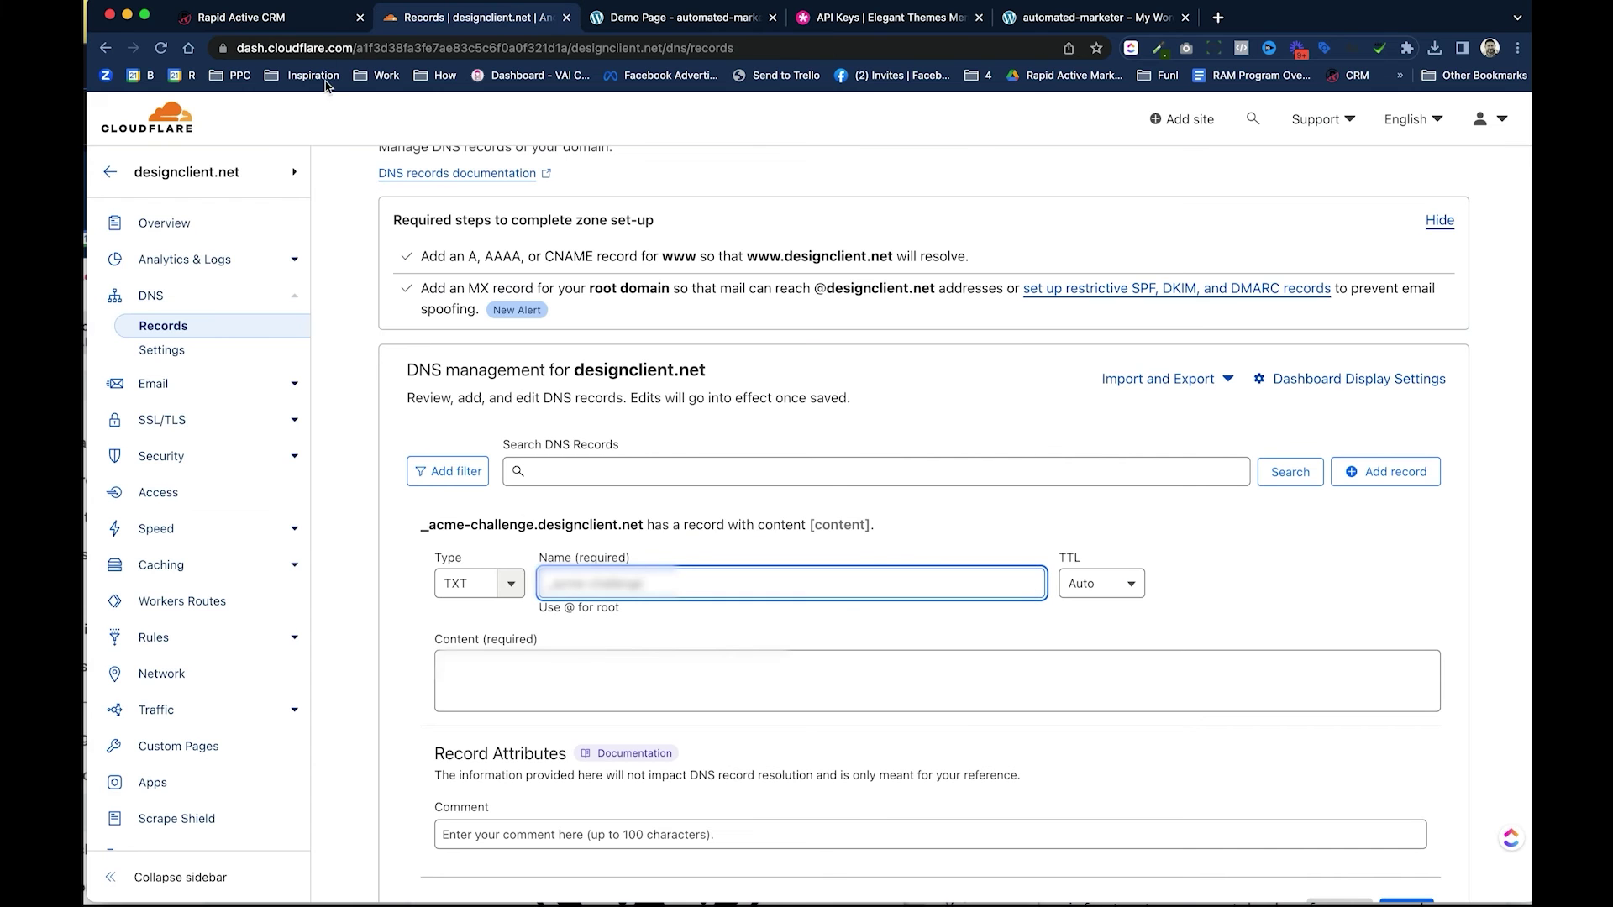
{"action": "left_click", "coordinate": [664, 664]}
{"action": "key", "text": "super+v"}
{"action": "scroll", "coordinate": [664, 654], "scroll_direction": "down", "scroll_amount": 5}
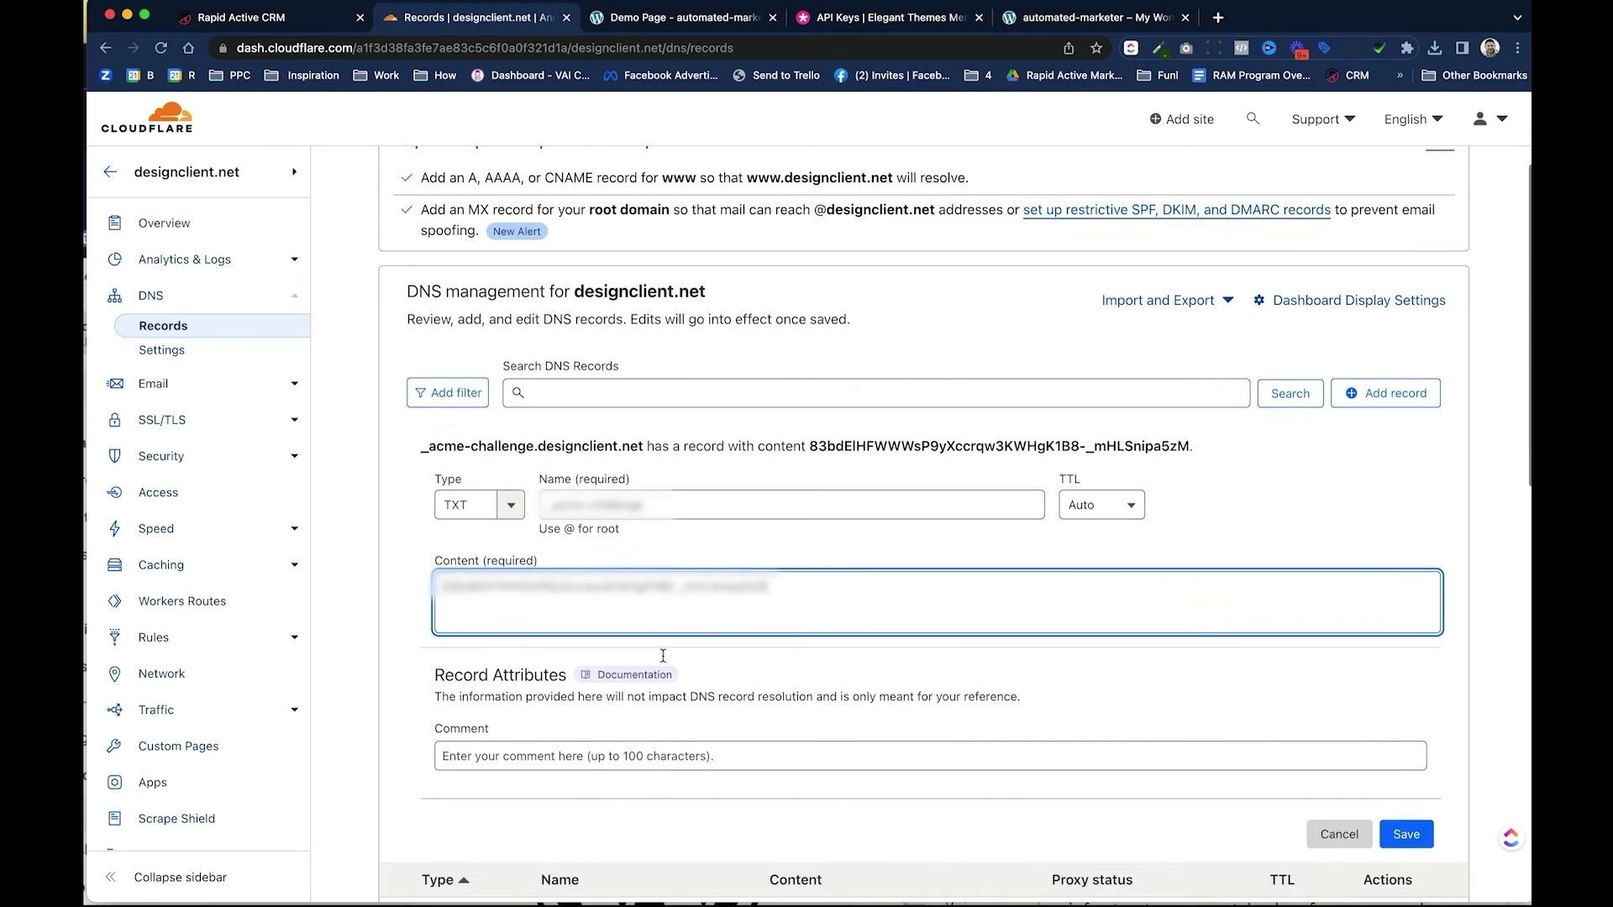
{"action": "left_click", "coordinate": [1404, 580]}
{"action": "scroll", "coordinate": [1132, 578], "scroll_direction": "up", "scroll_amount": 3}
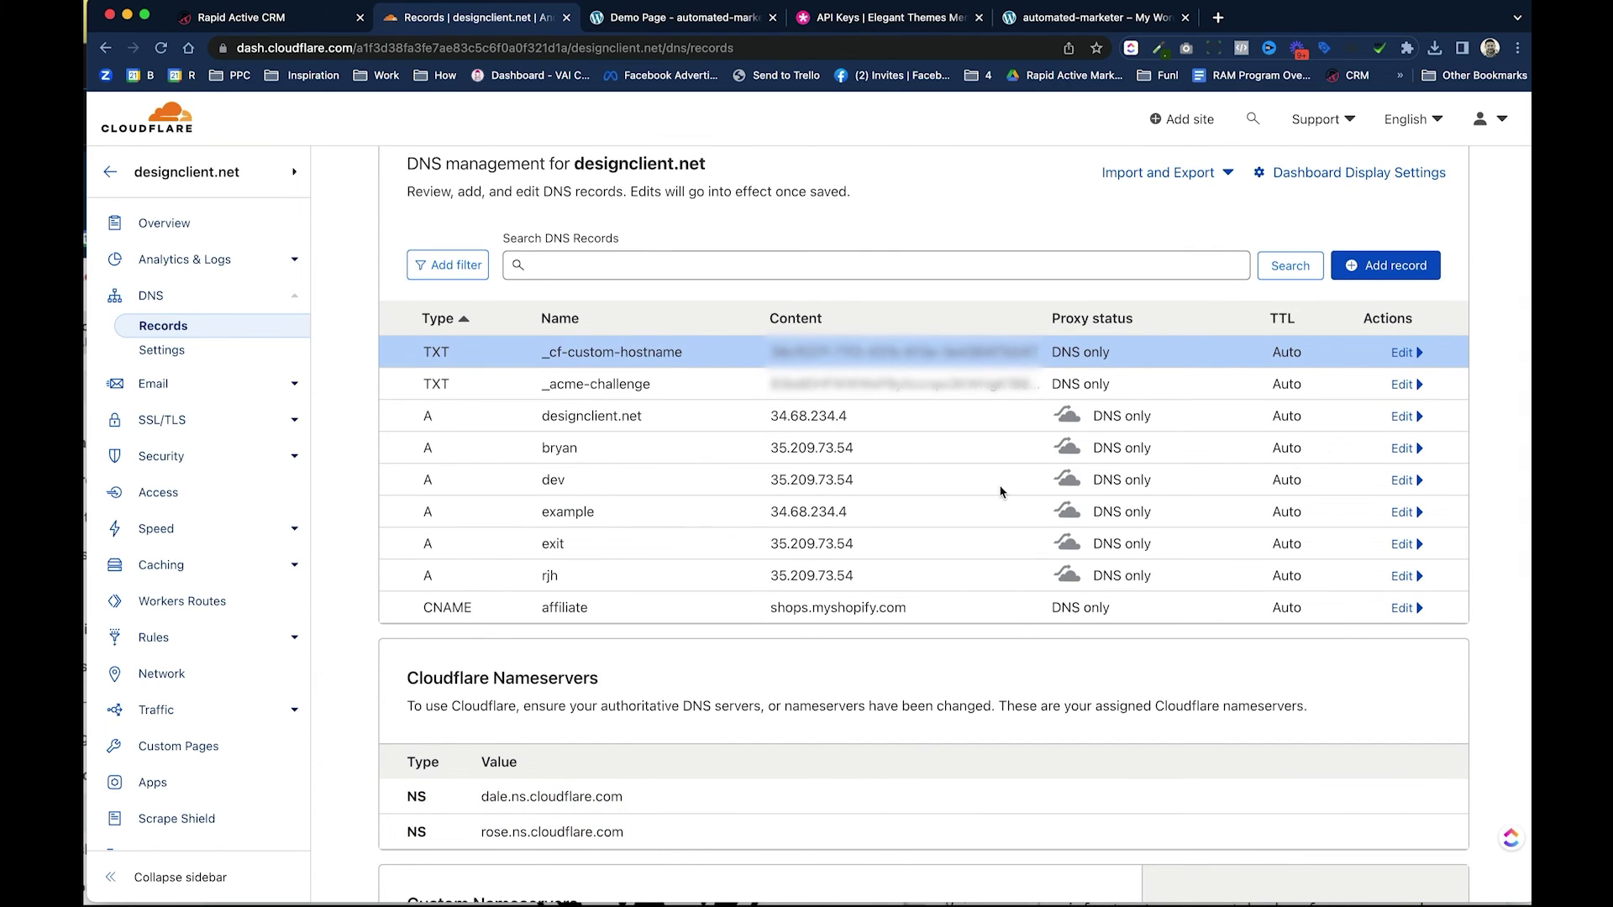
Copy the A record value from Rapid Active CRM, set the designclient.net A record's IPv4 address in Cloudflare to 104.18.185.50, and save it.
{"action": "left_click", "coordinate": [236, 19]}
{"action": "scroll", "coordinate": [758, 526], "scroll_direction": "down", "scroll_amount": 4}
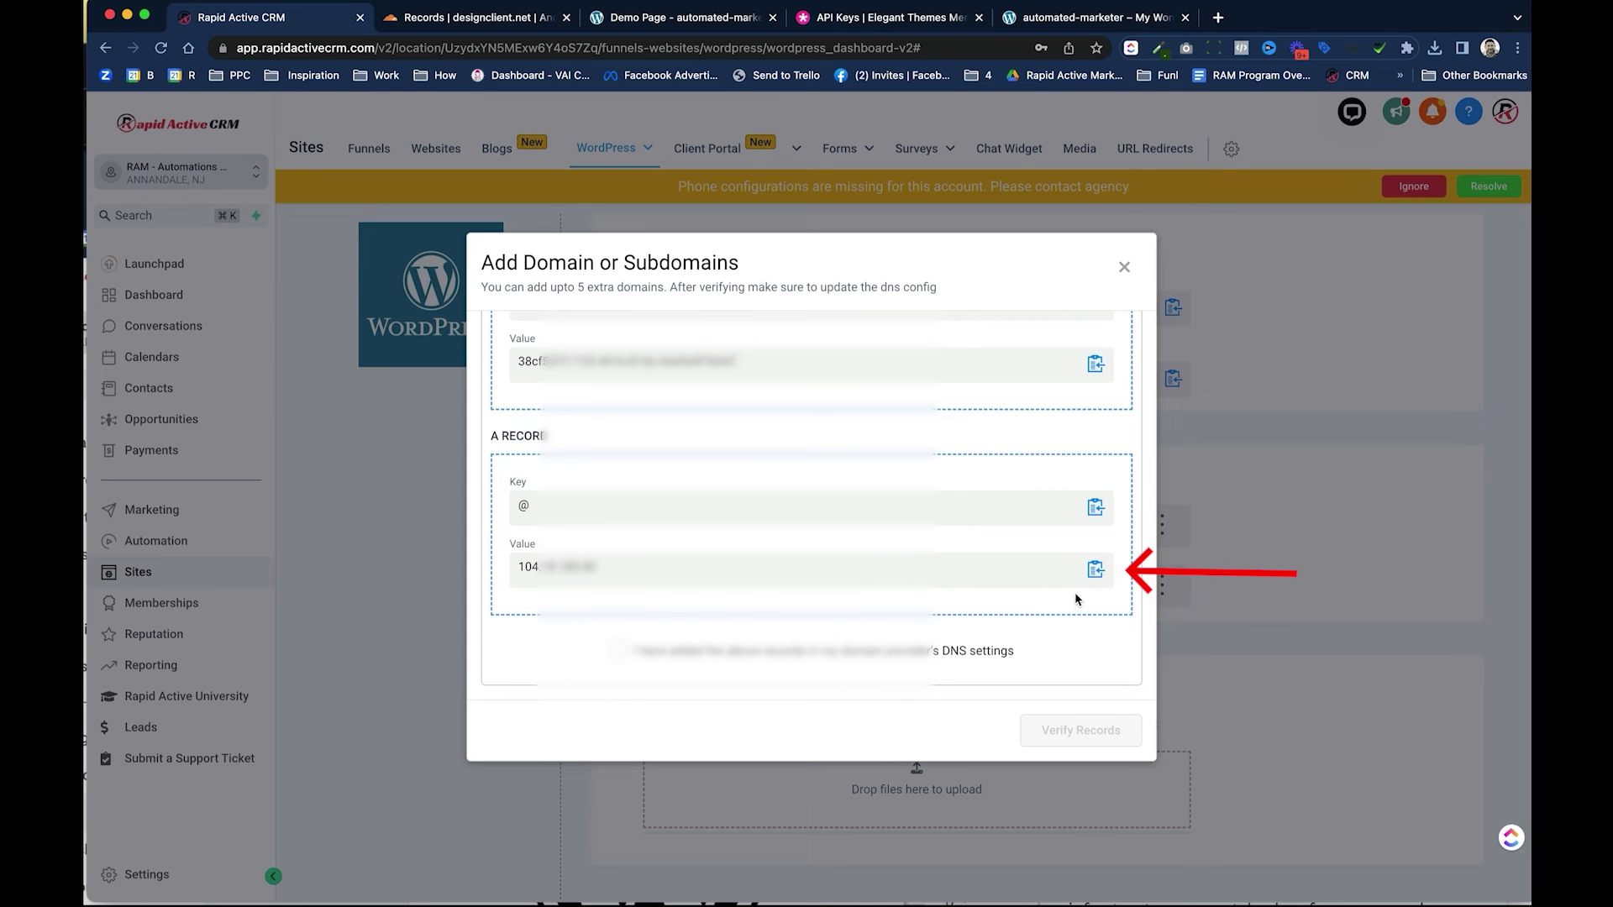
{"action": "left_click", "coordinate": [1096, 570]}
{"action": "key", "text": "ctrl+Tab"}
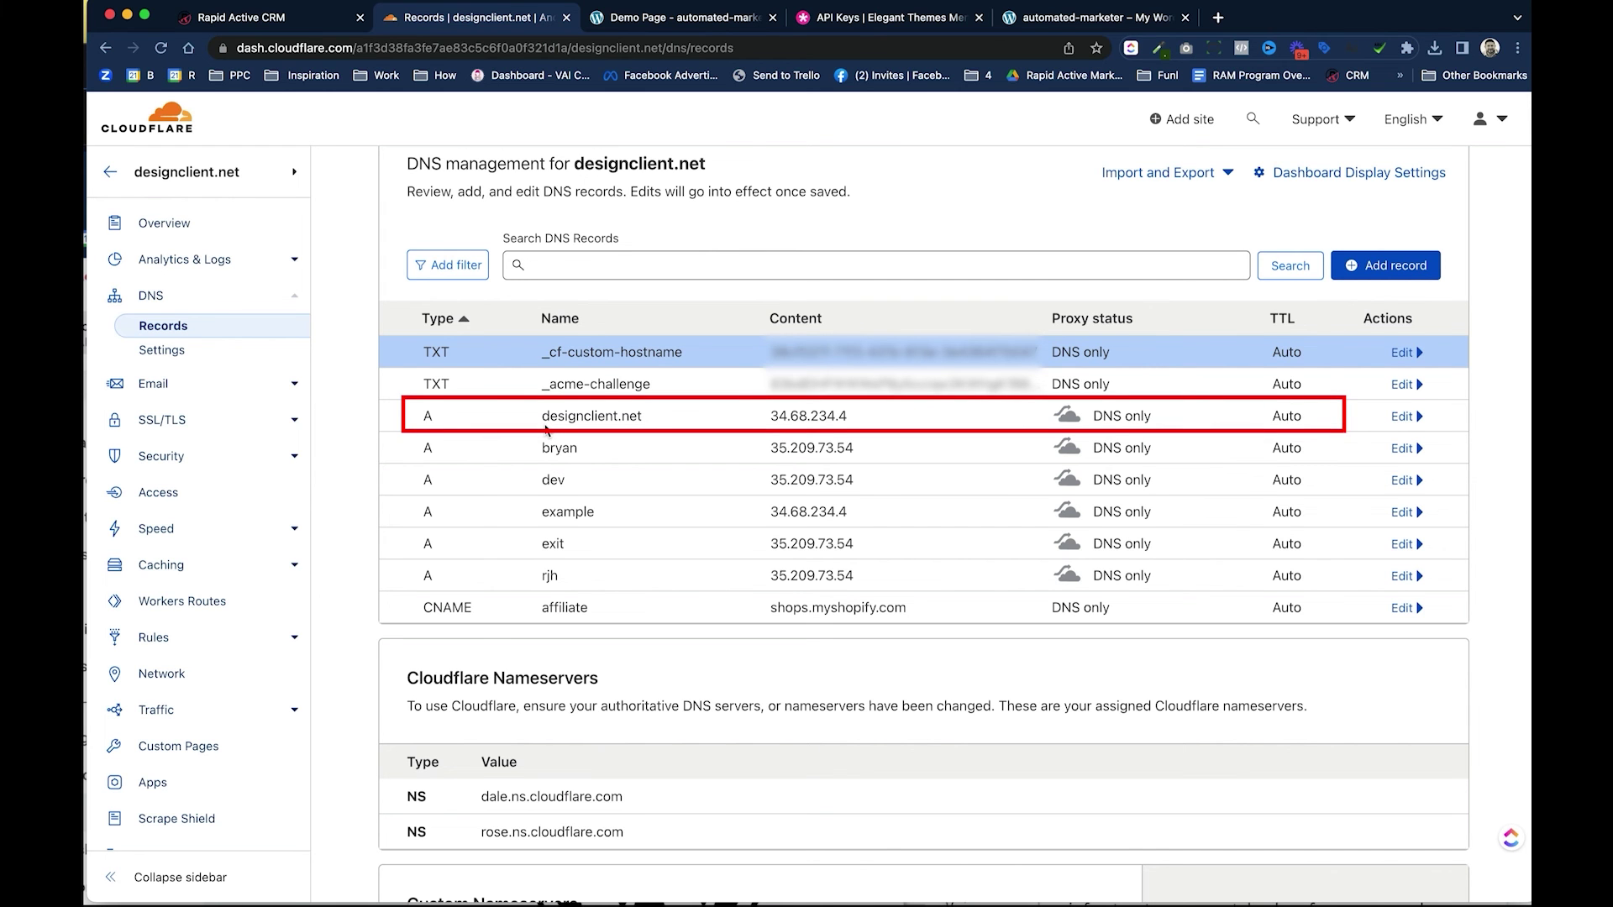
{"action": "left_click", "coordinate": [1403, 416]}
{"action": "triple_click", "coordinate": [900, 485]}
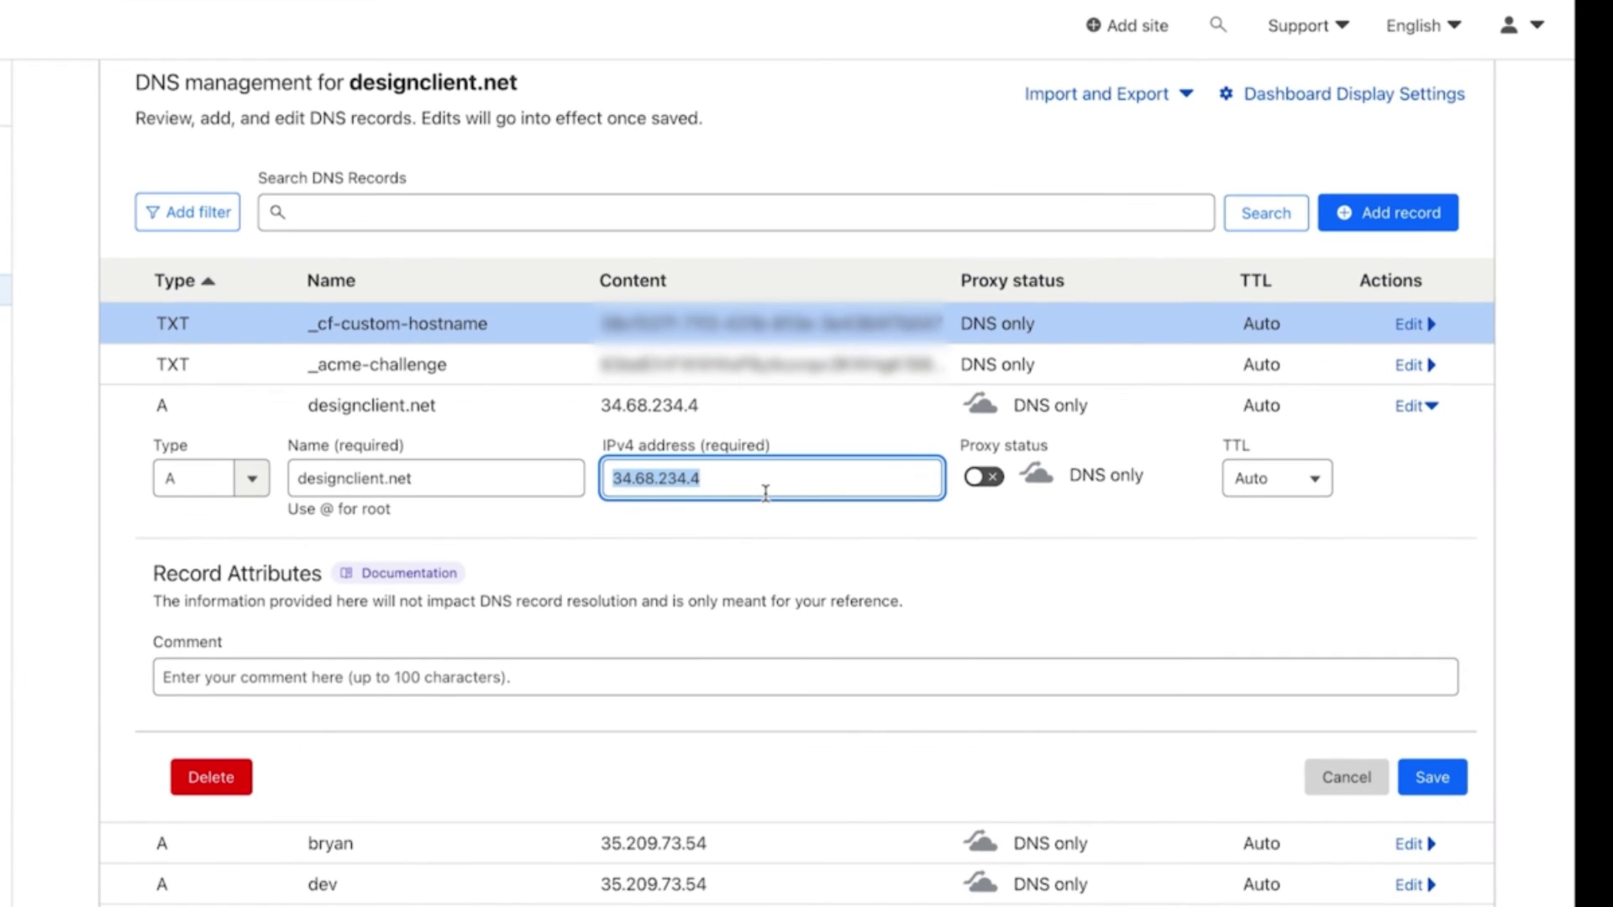
{"action": "key", "text": "ctrl+v"}
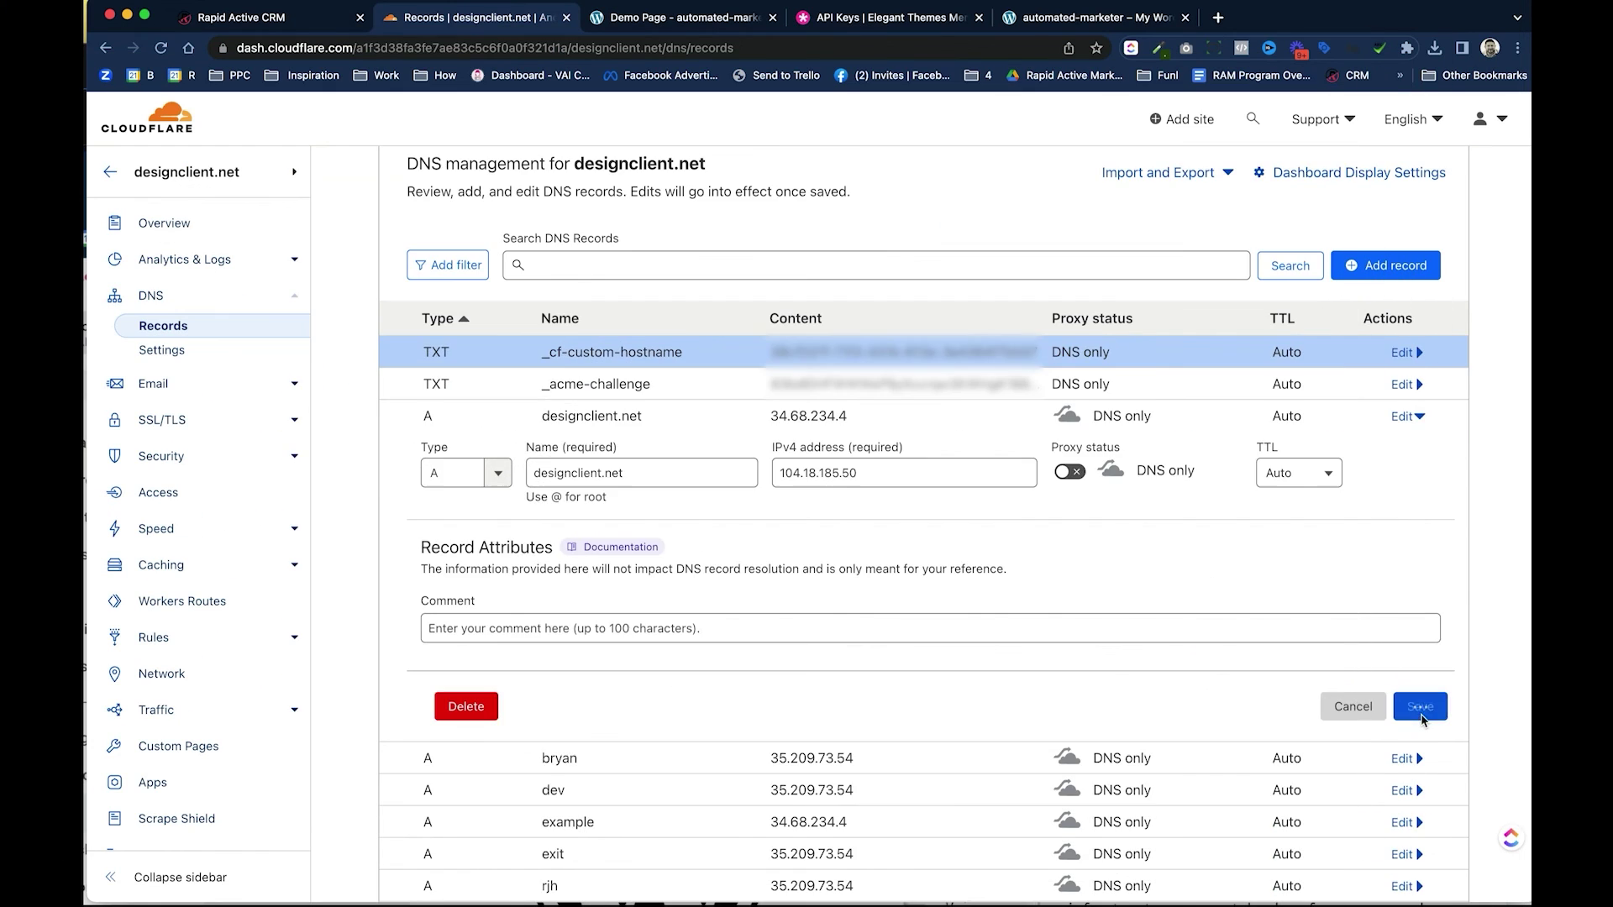
{"action": "left_click", "coordinate": [1432, 777]}
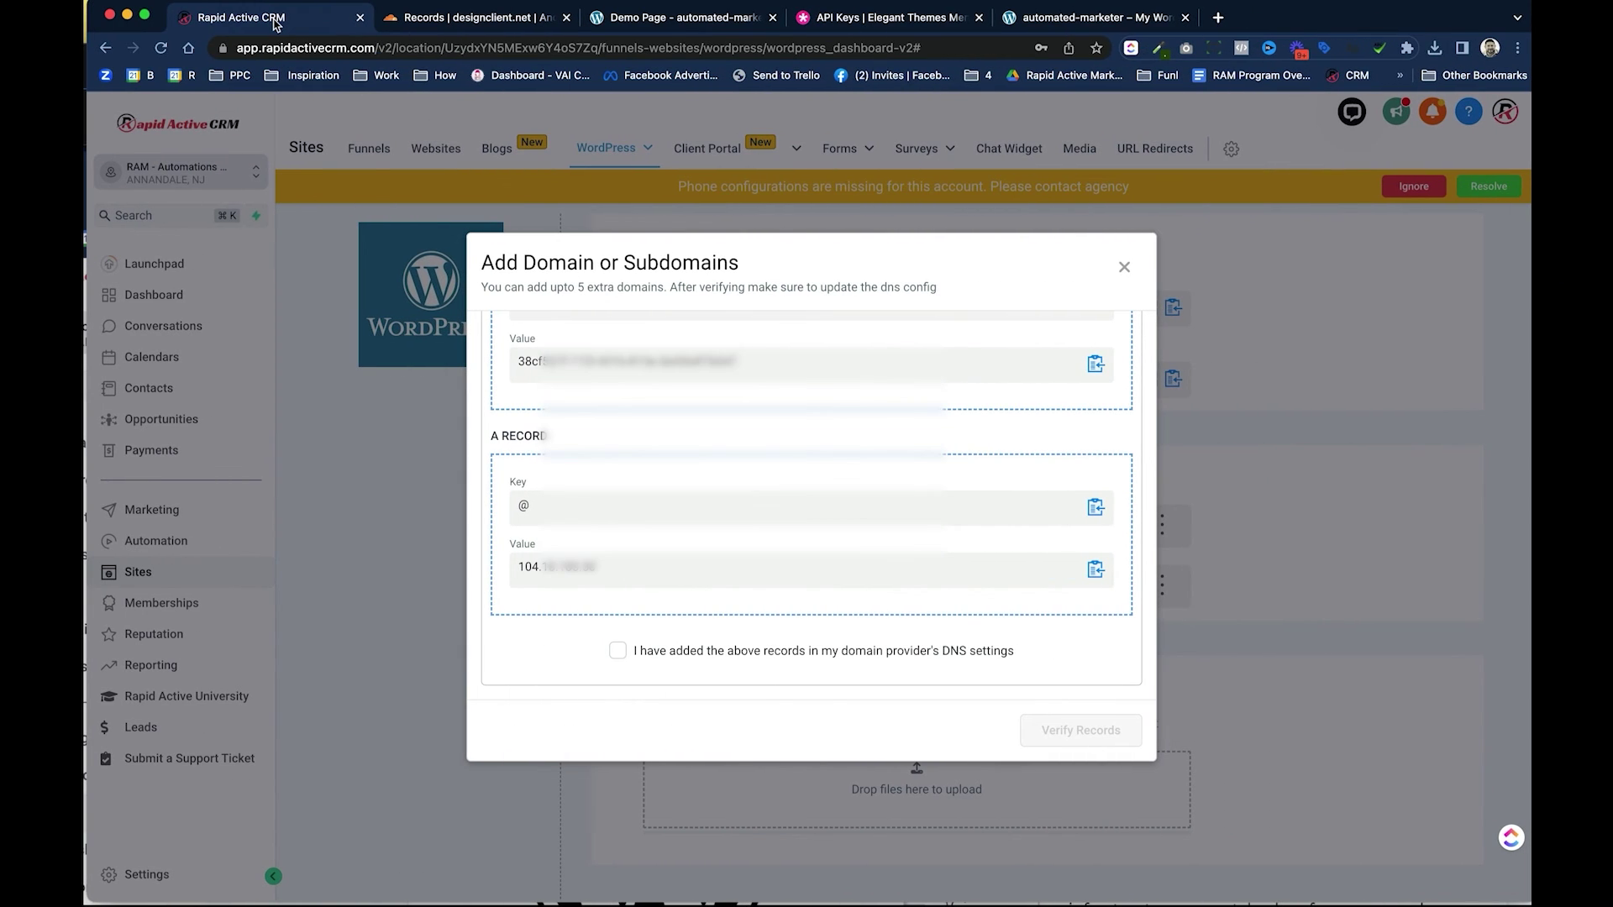
Confirm in Rapid Active CRM that the DNS records were added and verify them, and open the WordPress site at designclient.net.
{"action": "left_click", "coordinate": [711, 652]}
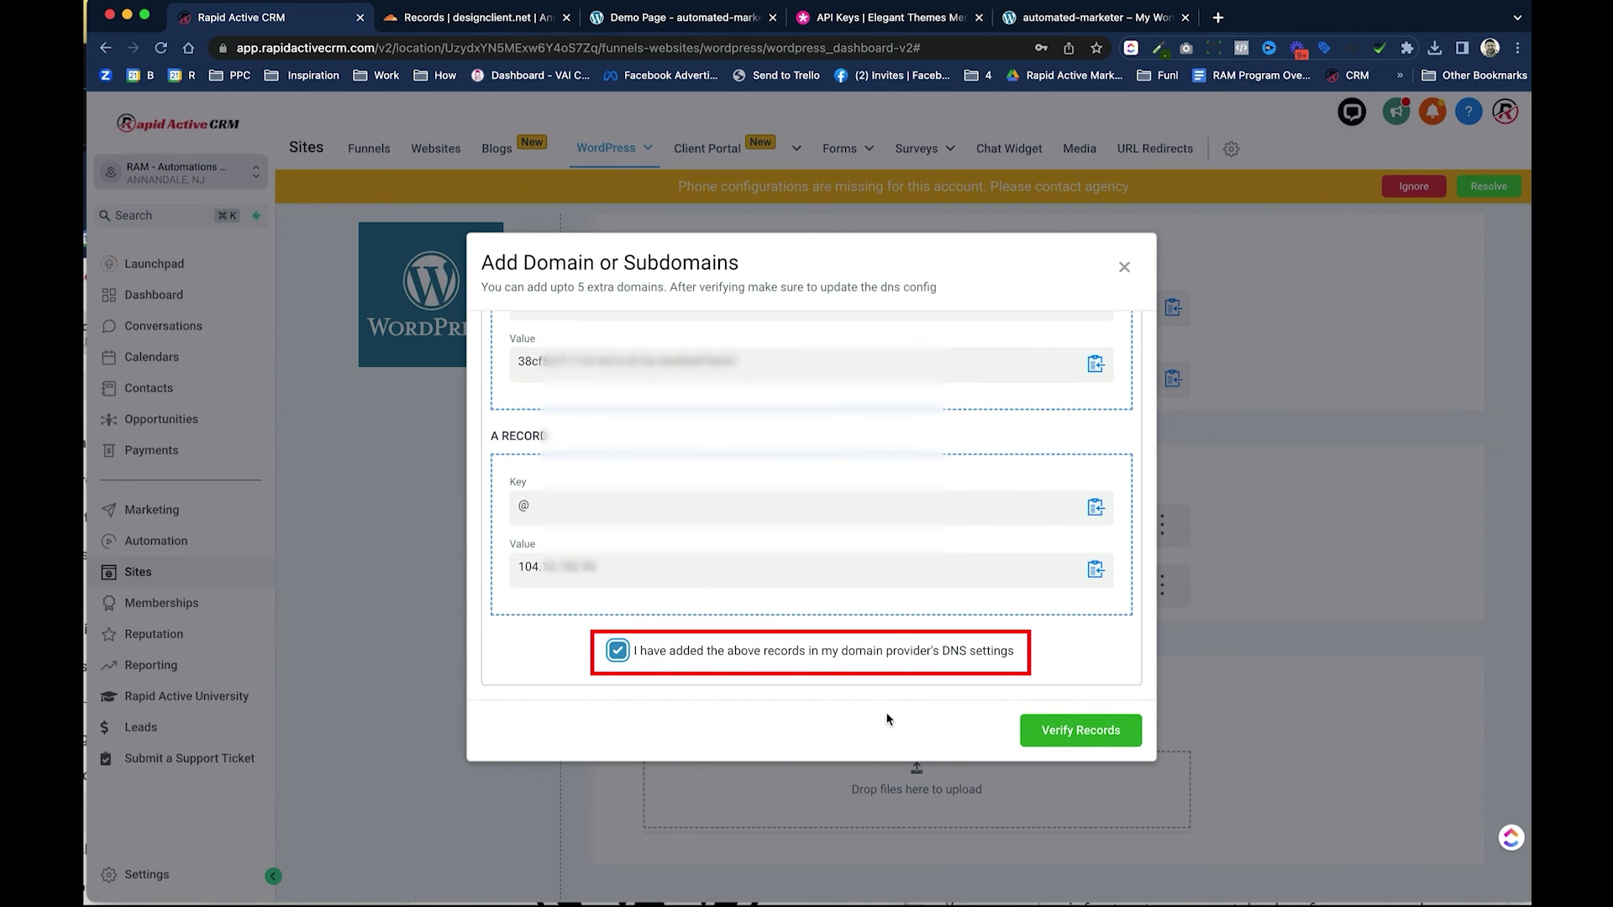
{"action": "left_click", "coordinate": [1067, 735]}
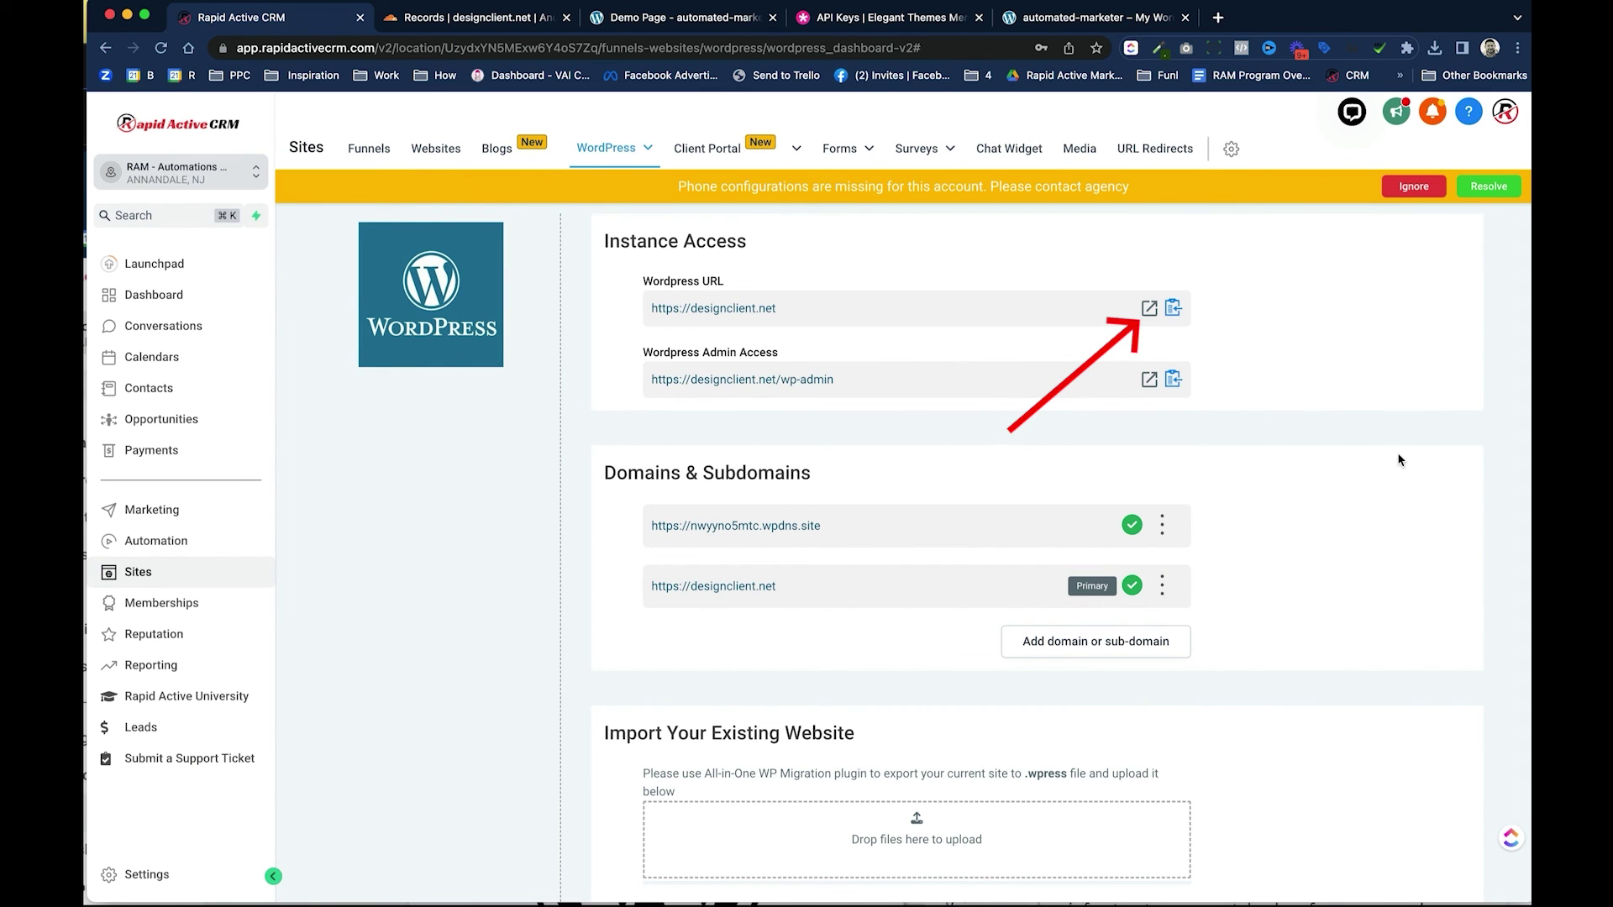
{"action": "left_click", "coordinate": [1150, 308]}
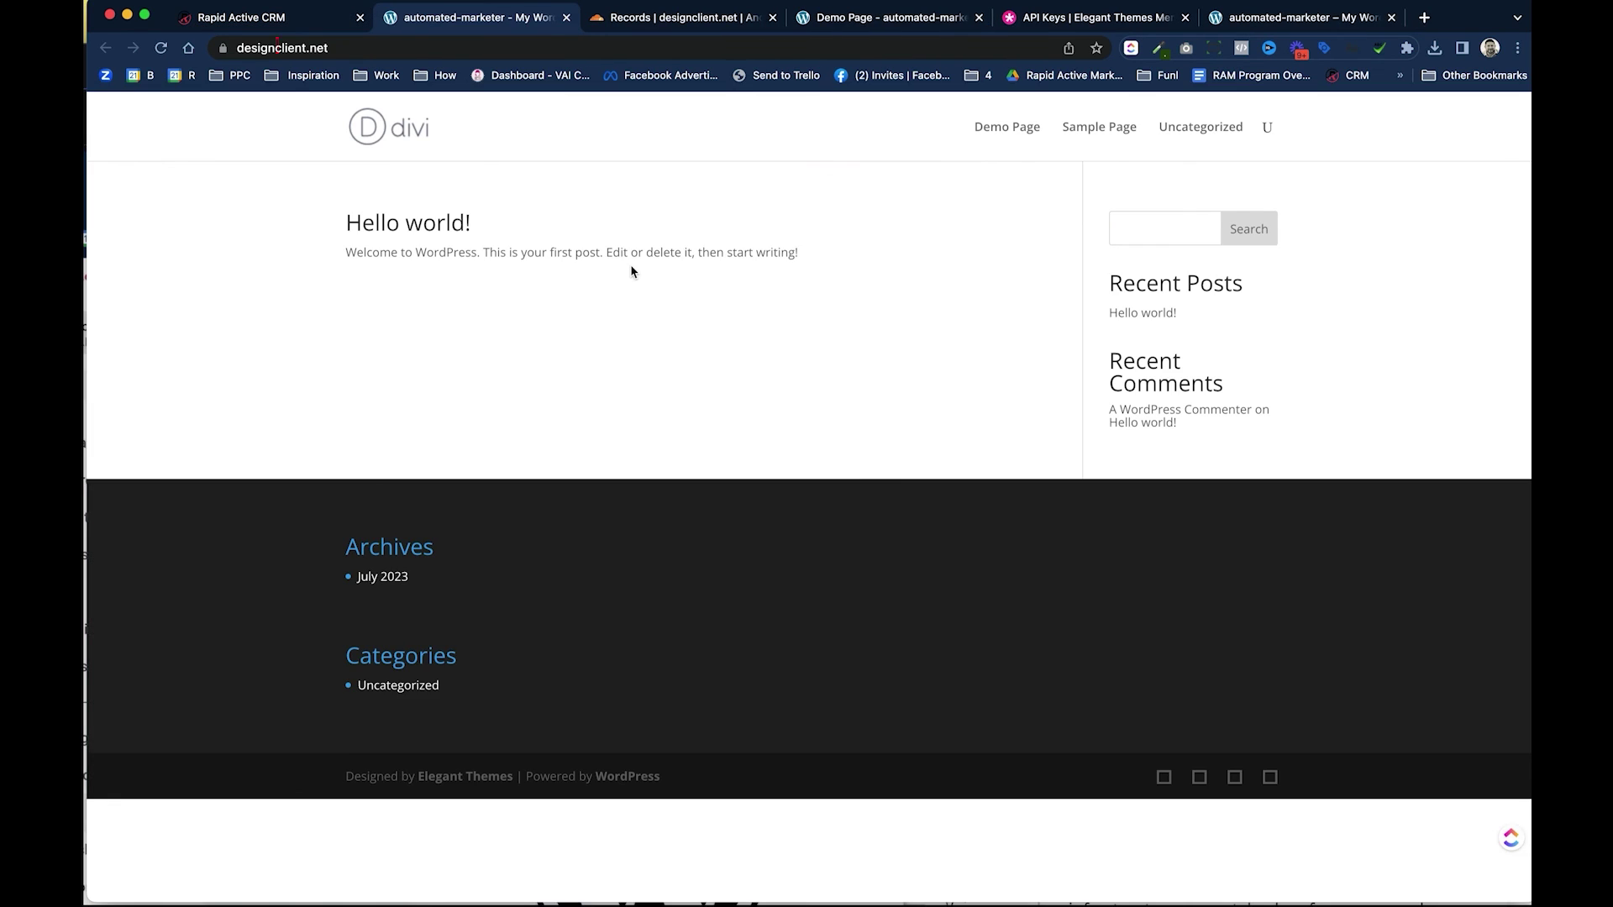